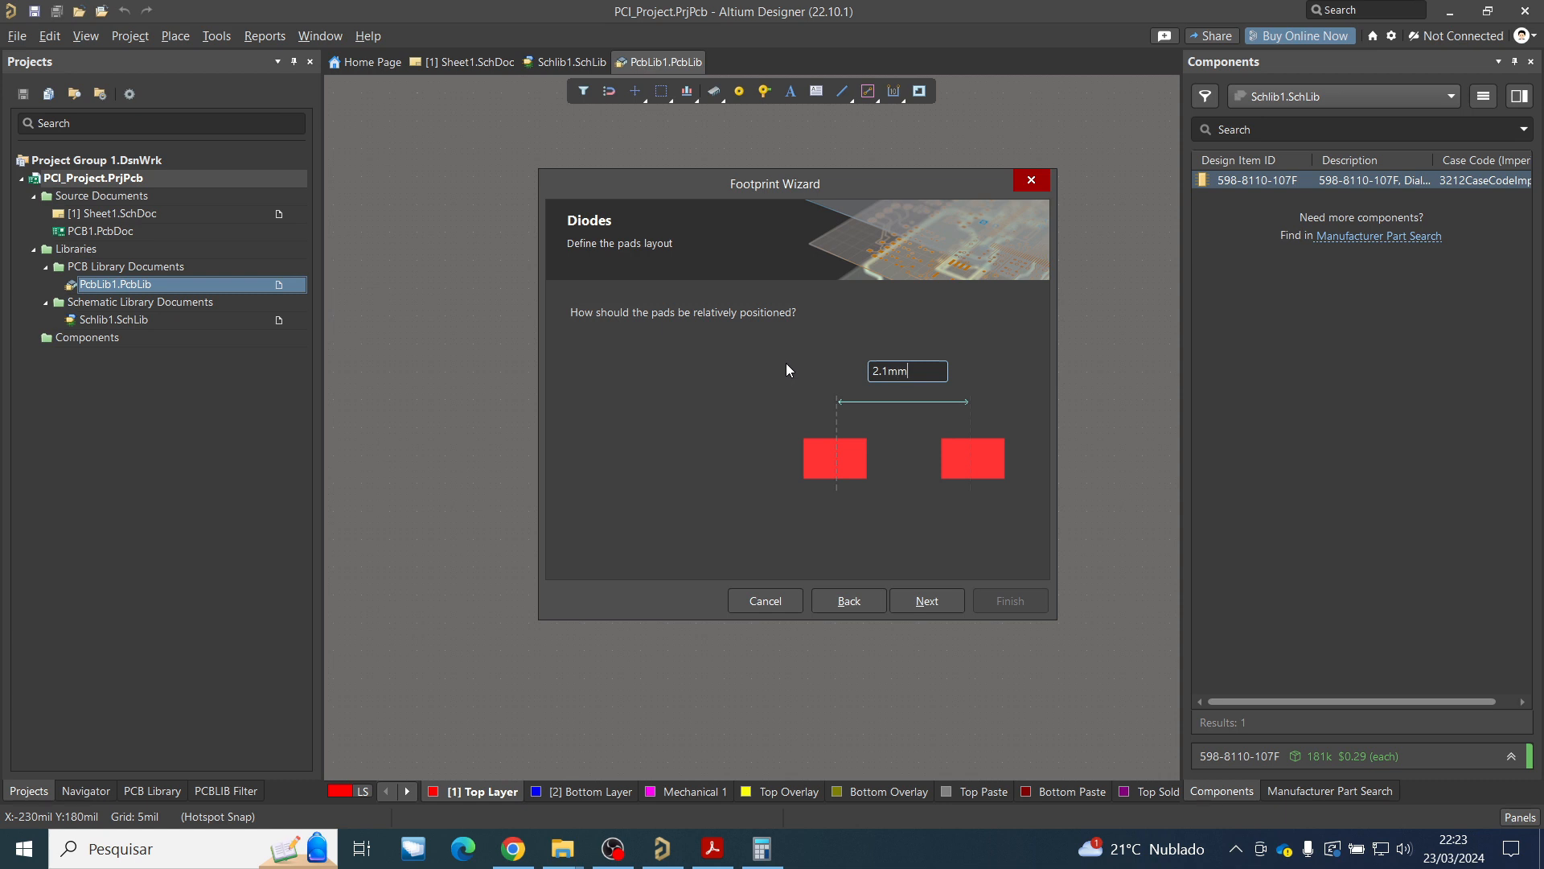
Accept the diode pad spacing and outline dimensions, name the component LED, and finish the Footprint Wizard.
{"action": "left_click", "coordinate": [926, 601]}
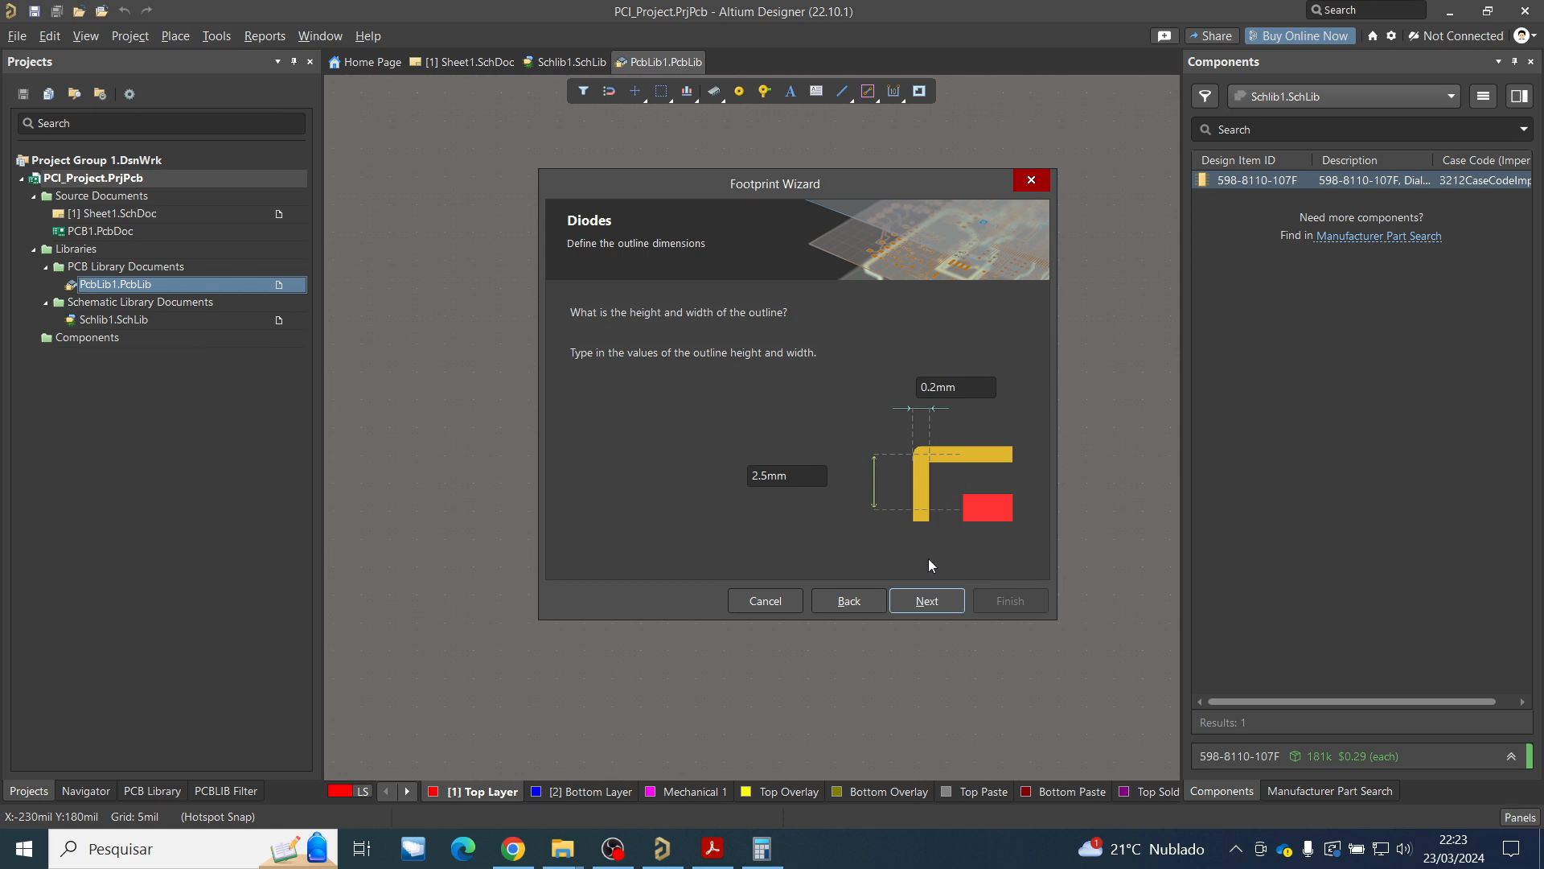
{"action": "left_click", "coordinate": [932, 600]}
{"action": "double_click", "coordinate": [650, 339]}
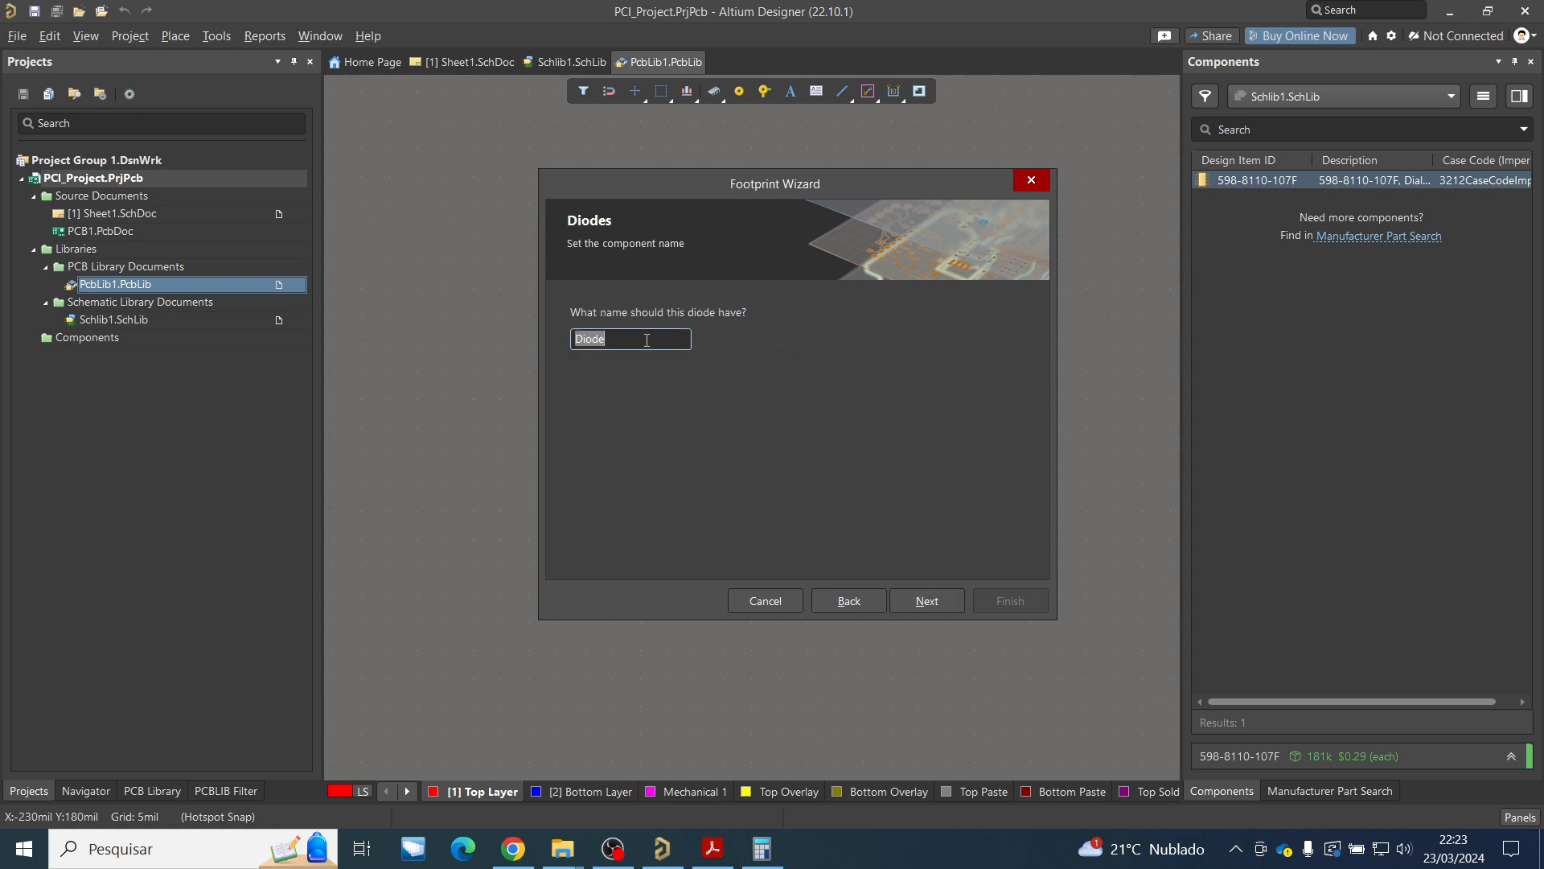
{"action": "type", "text": "LED"}
{"action": "left_click", "coordinate": [931, 600]}
{"action": "left_click", "coordinate": [994, 601]}
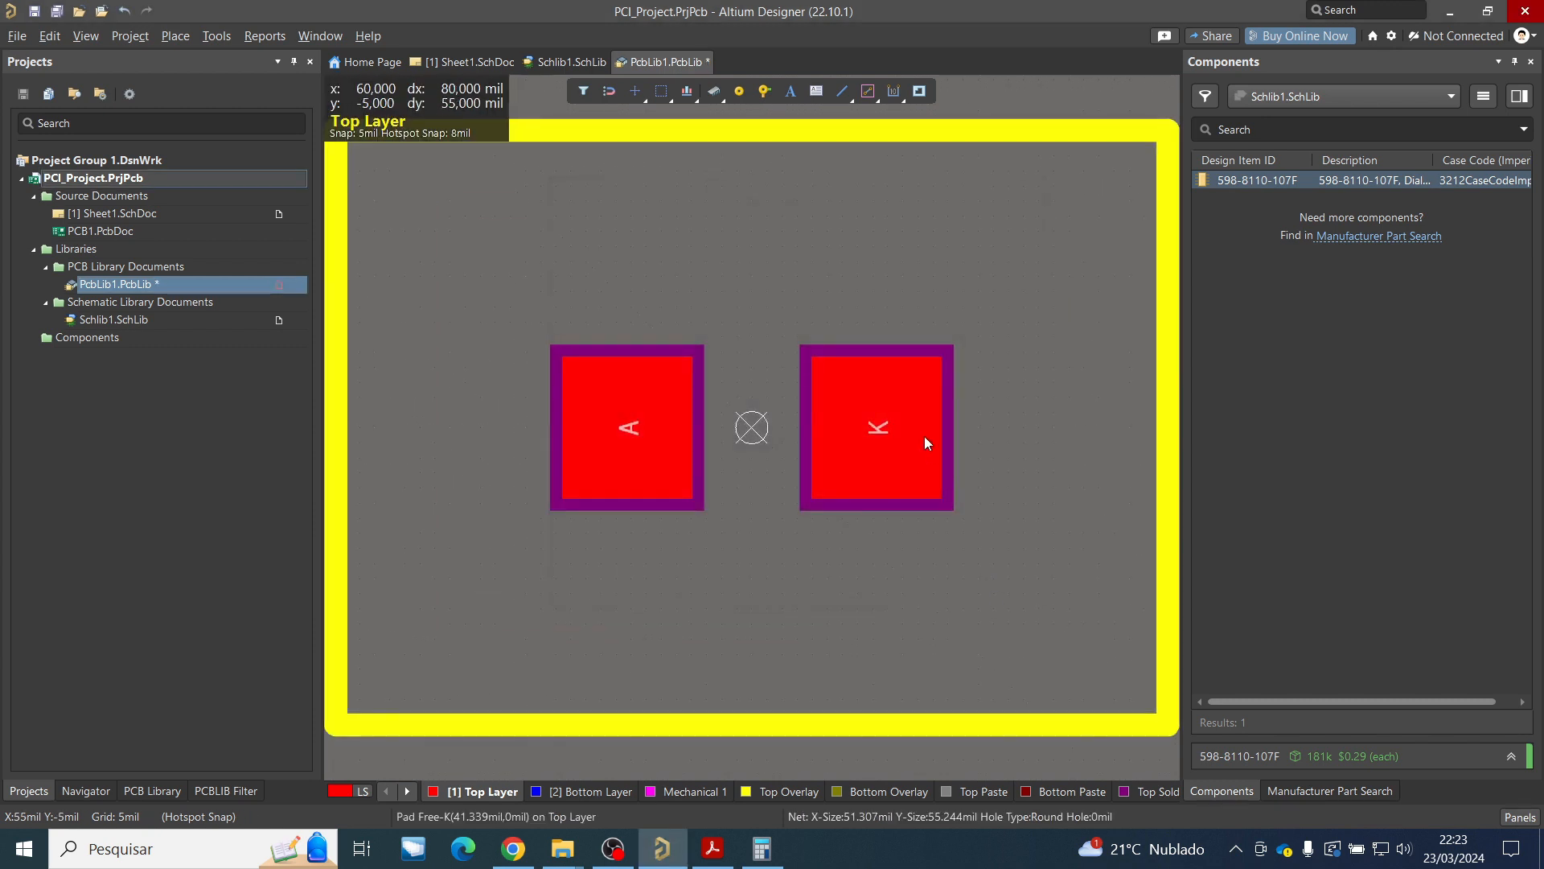
Move the top and bottom outline tracks of the footprint closer to the pads, to about Y 60 mil and Y -55 mil.
{"action": "scroll", "coordinate": [806, 393], "scroll_direction": "down", "scroll_amount": 3, "text": "ctrl"}
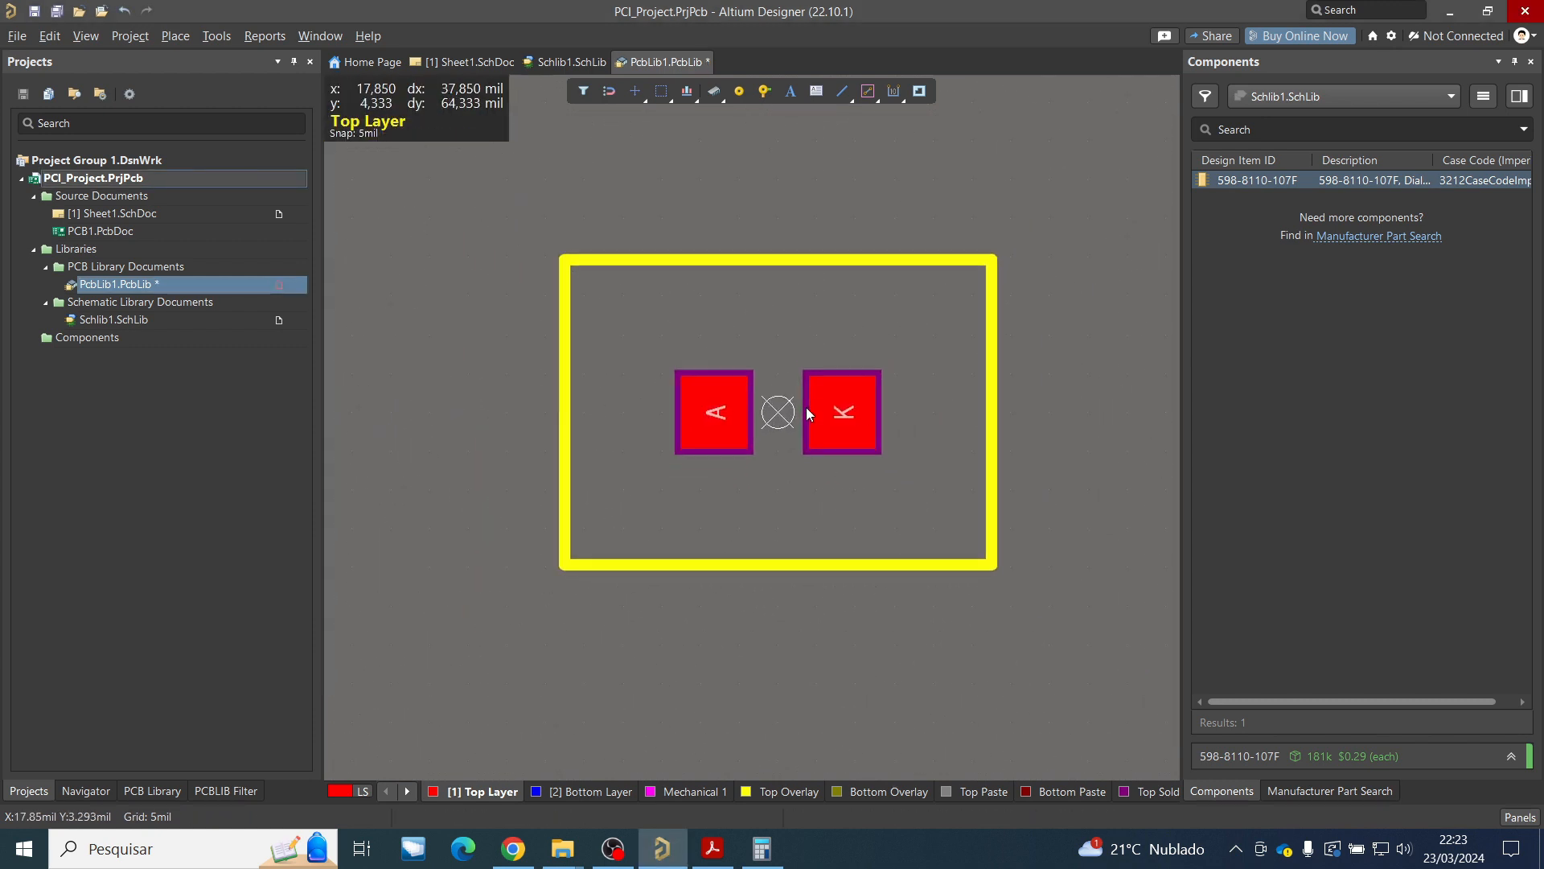
{"action": "scroll", "coordinate": [806, 407], "scroll_direction": "down", "scroll_amount": 1, "text": "ctrl"}
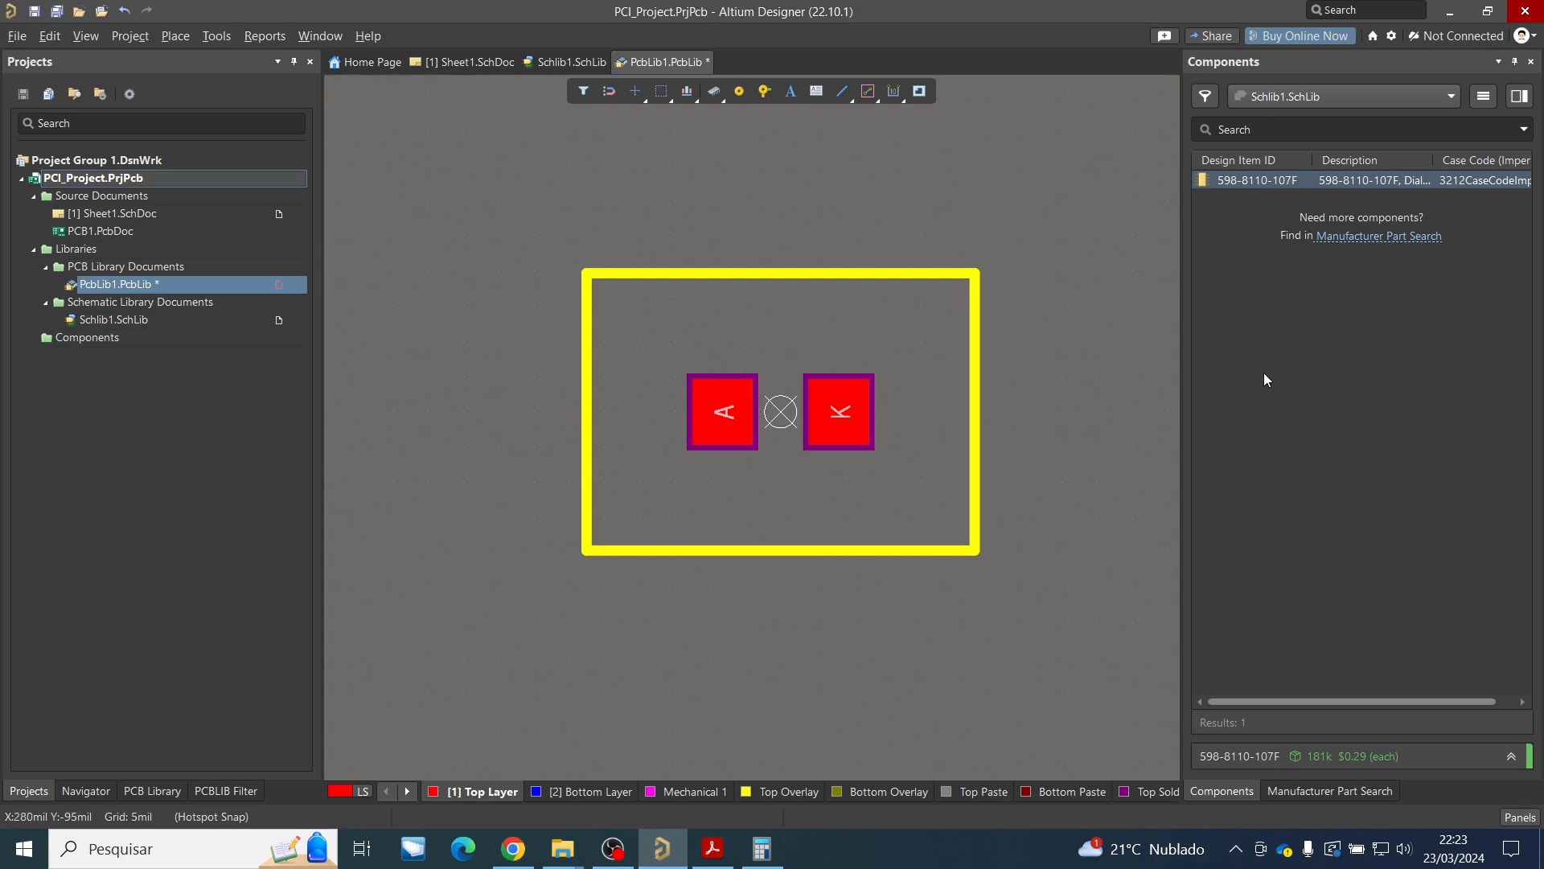
{"action": "left_click_drag", "start_coordinate": [1179, 320], "coordinate": [1297, 320]}
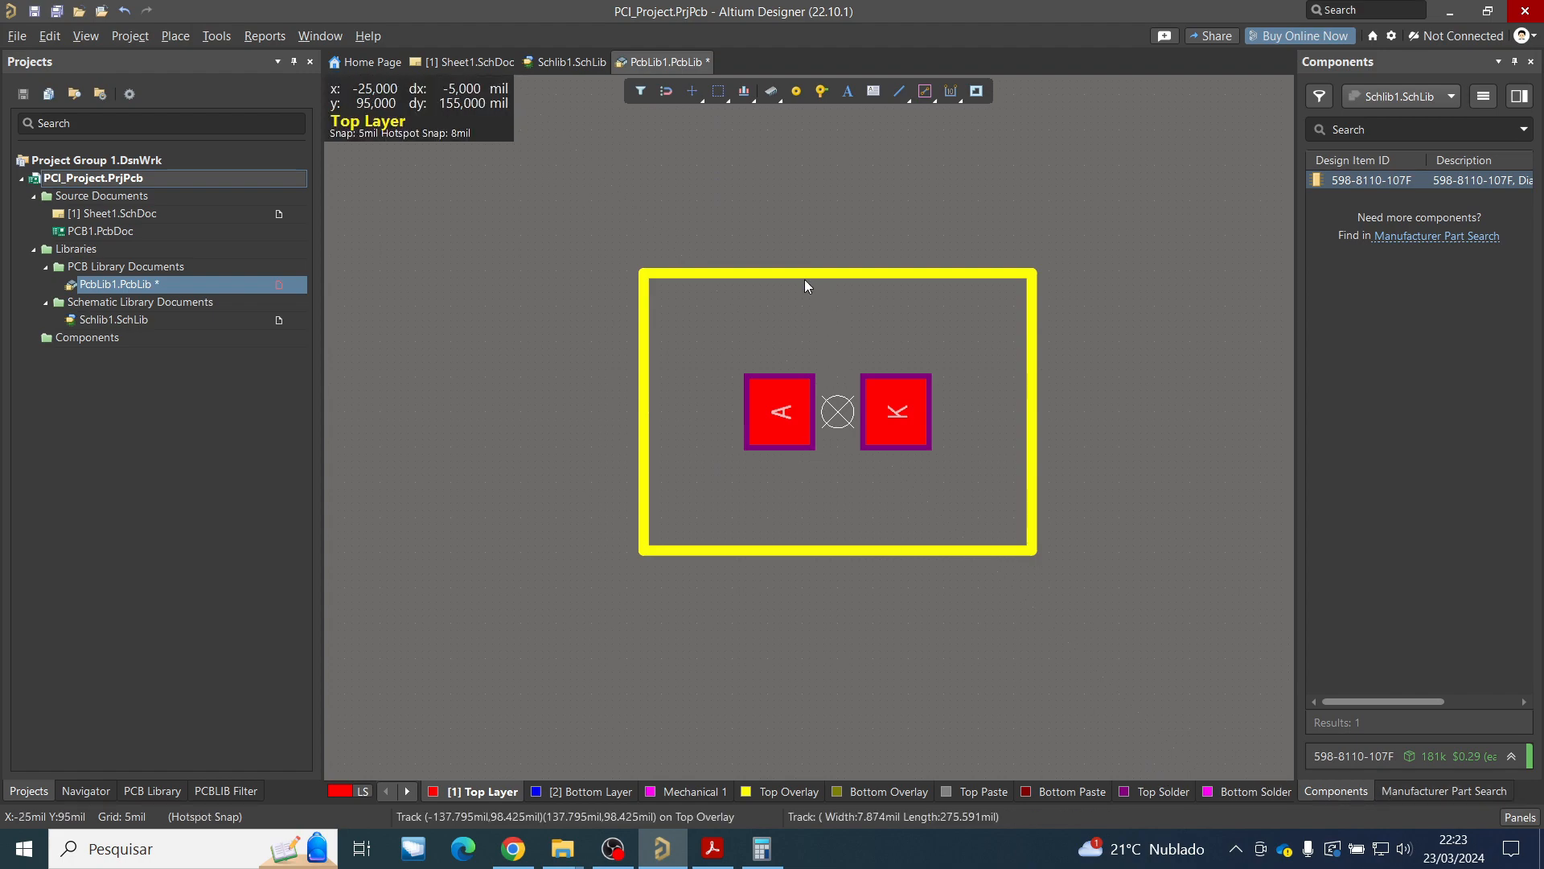
{"action": "left_click", "coordinate": [828, 274]}
{"action": "left_click_drag", "start_coordinate": [832, 276], "coordinate": [836, 327]}
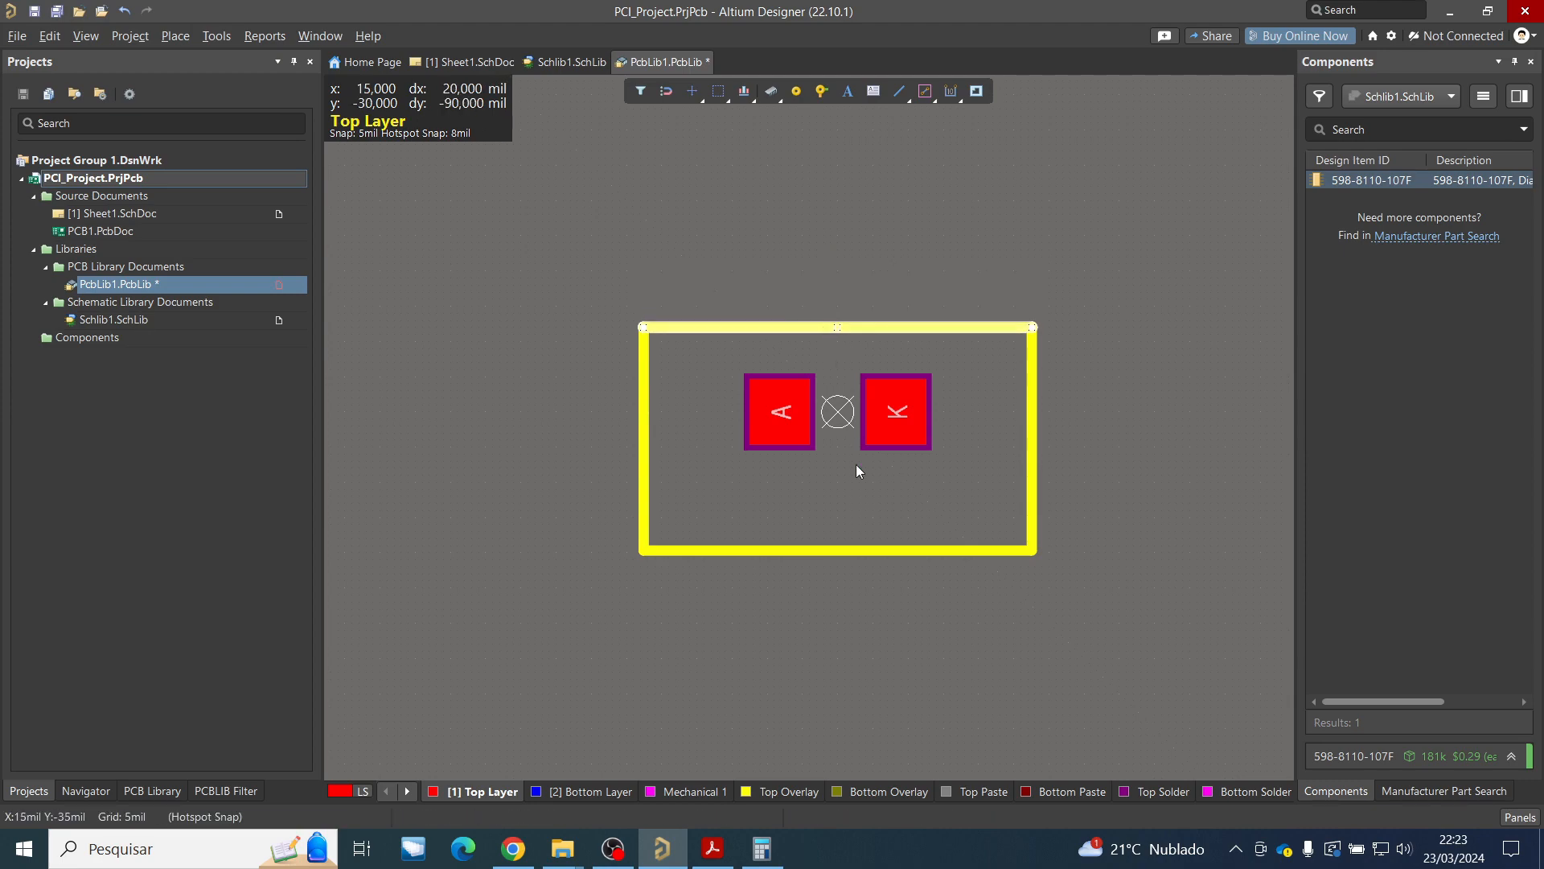
{"action": "left_click", "coordinate": [853, 553]}
{"action": "left_click_drag", "start_coordinate": [846, 551], "coordinate": [851, 488]}
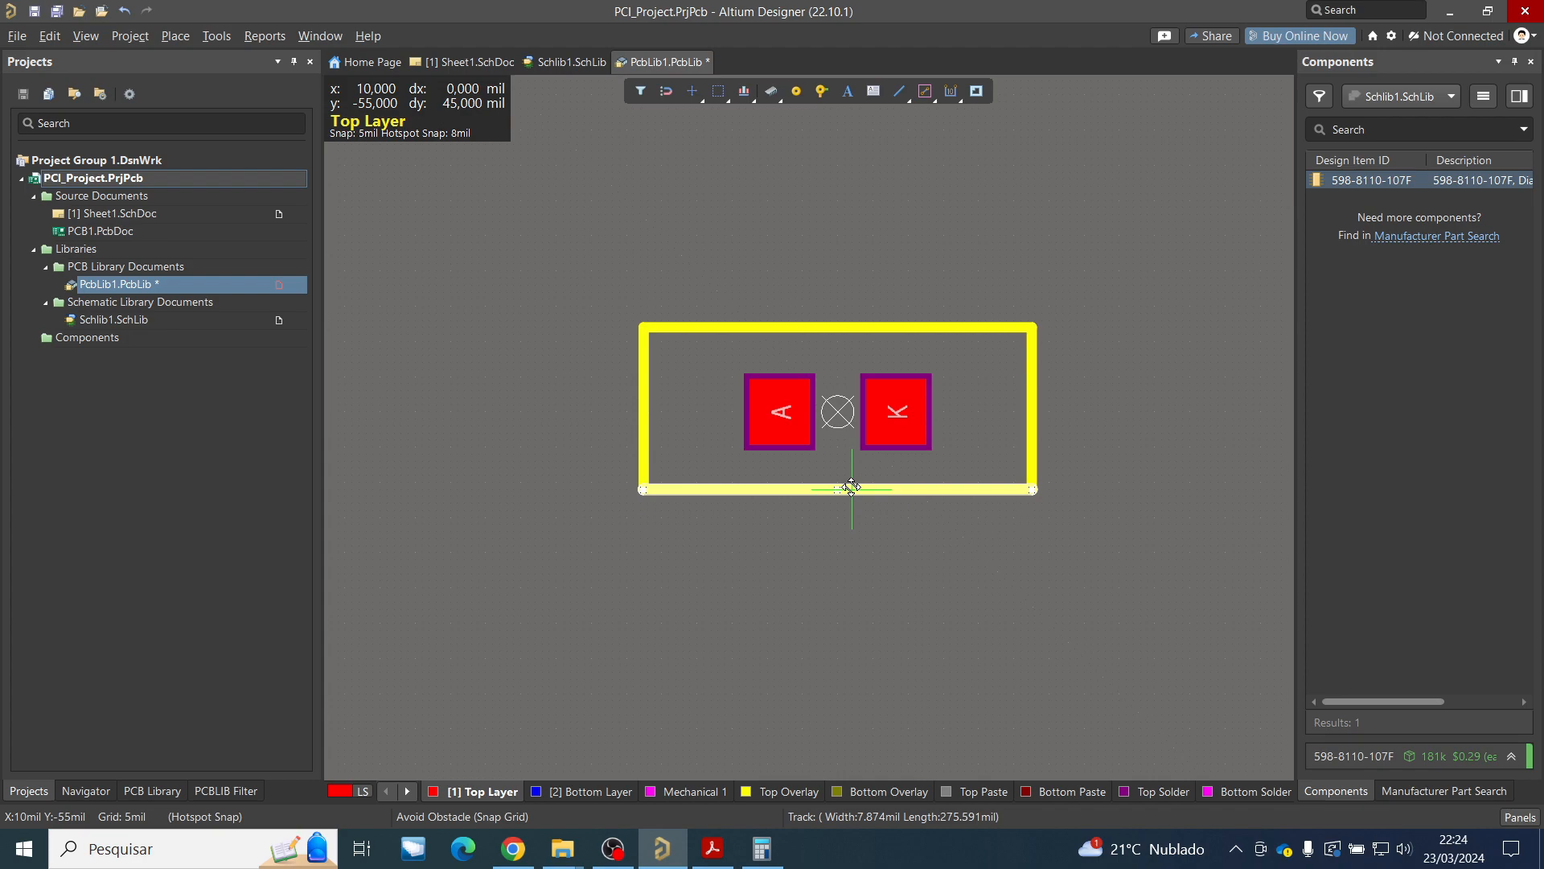
Move the right outline edge inward to about X 105 mil and the left edge inward to about X -115 mil.
{"action": "left_click", "coordinate": [1028, 416]}
{"action": "left_click_drag", "start_coordinate": [1028, 419], "coordinate": [983, 423]}
{"action": "left_click", "coordinate": [645, 416]}
{"action": "left_click", "coordinate": [644, 438]}
{"action": "left_click", "coordinate": [646, 386]}
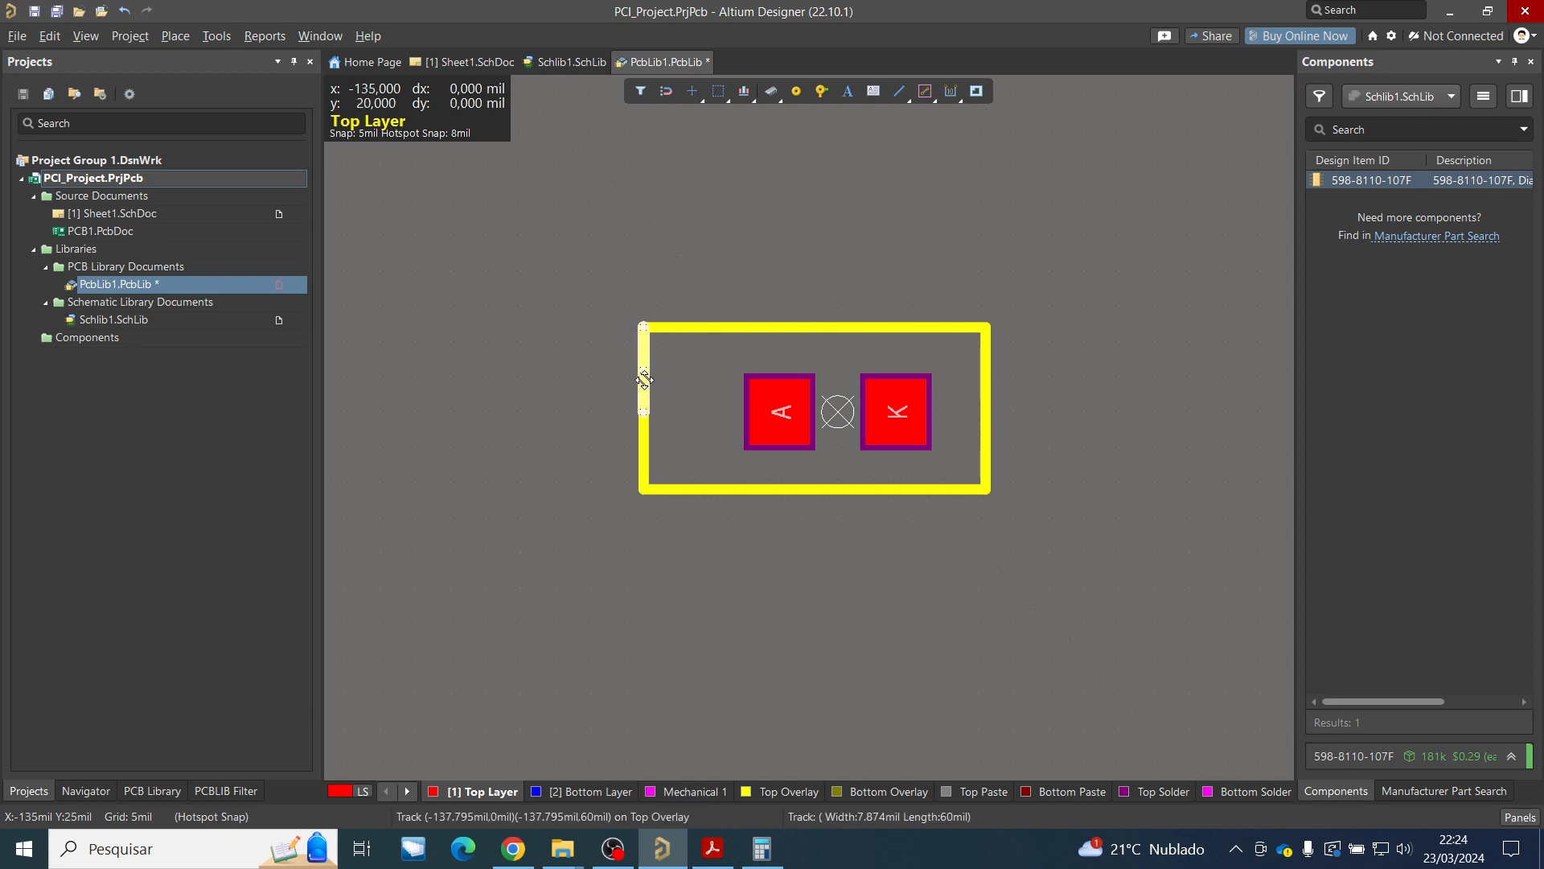
{"action": "mouse_move", "coordinate": [642, 369]}
{"action": "left_mouse_down"}
{"action": "mouse_move", "coordinate": [683, 370]}
{"action": "mouse_move", "coordinate": [642, 369]}
{"action": "left_mouse_up"}
{"action": "left_click_drag", "start_coordinate": [608, 278], "coordinate": [659, 583]}
{"action": "left_click_drag", "start_coordinate": [645, 439], "coordinate": [683, 327]}
Set the length of the top overlay outline track above the pads to 200 mil.
{"action": "left_click", "coordinate": [641, 325]}
{"action": "scroll", "coordinate": [680, 414], "scroll_direction": "up", "scroll_amount": 4, "text": "ctrl"}
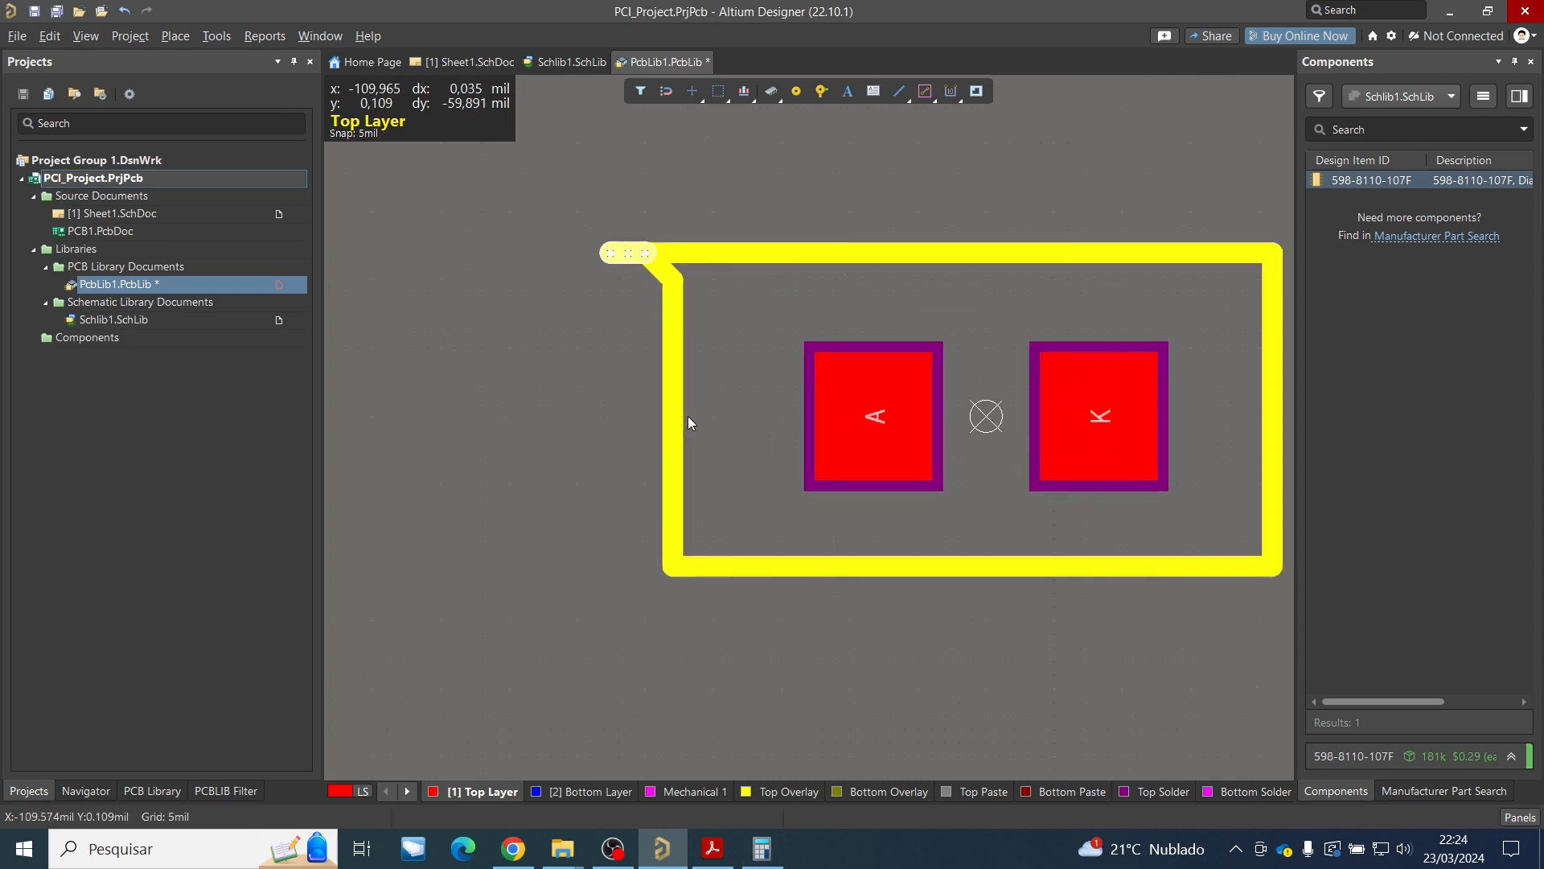
{"action": "left_click", "coordinate": [672, 294]}
{"action": "left_click", "coordinate": [634, 218]}
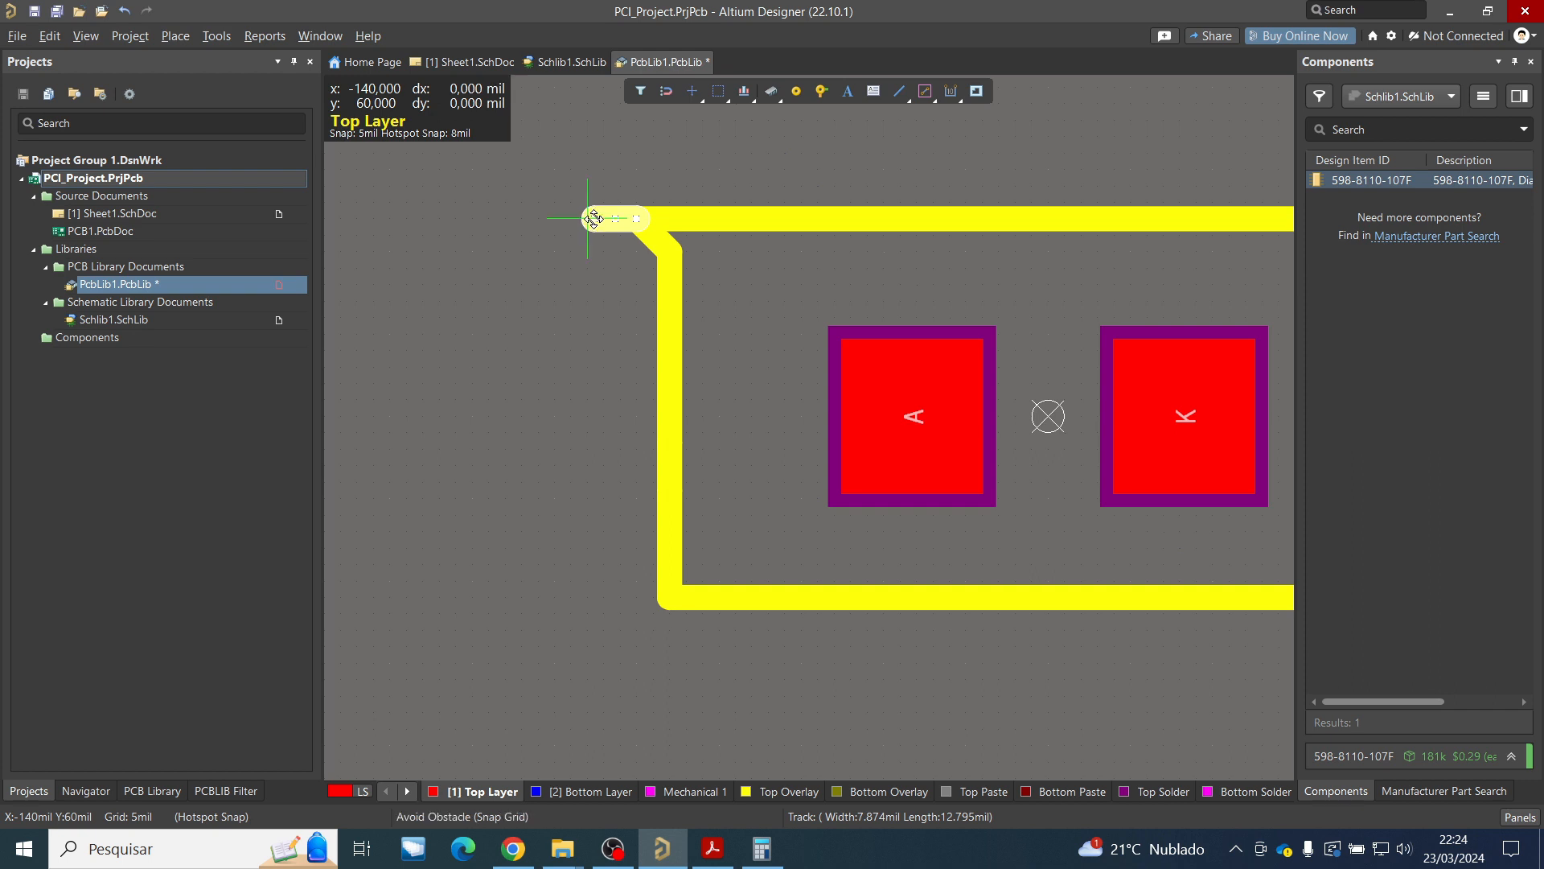
{"action": "left_click", "coordinate": [759, 218]}
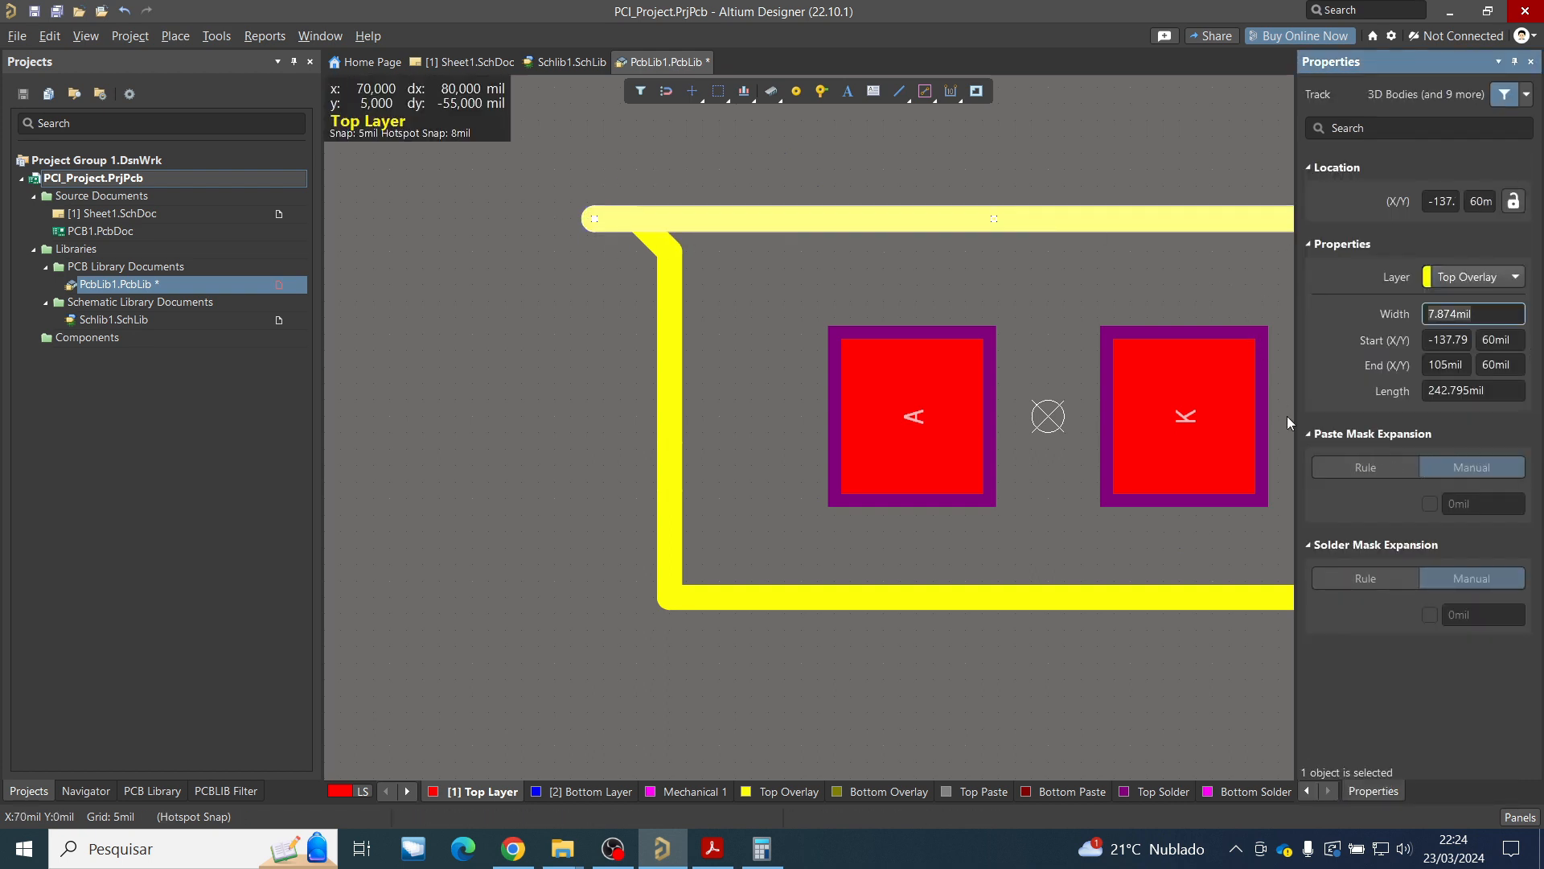
{"action": "scroll", "coordinate": [669, 508], "scroll_direction": "down", "scroll_amount": 1, "text": "ctrl"}
{"action": "scroll", "coordinate": [674, 514], "scroll_direction": "down", "scroll_amount": 1, "text": "ctrl"}
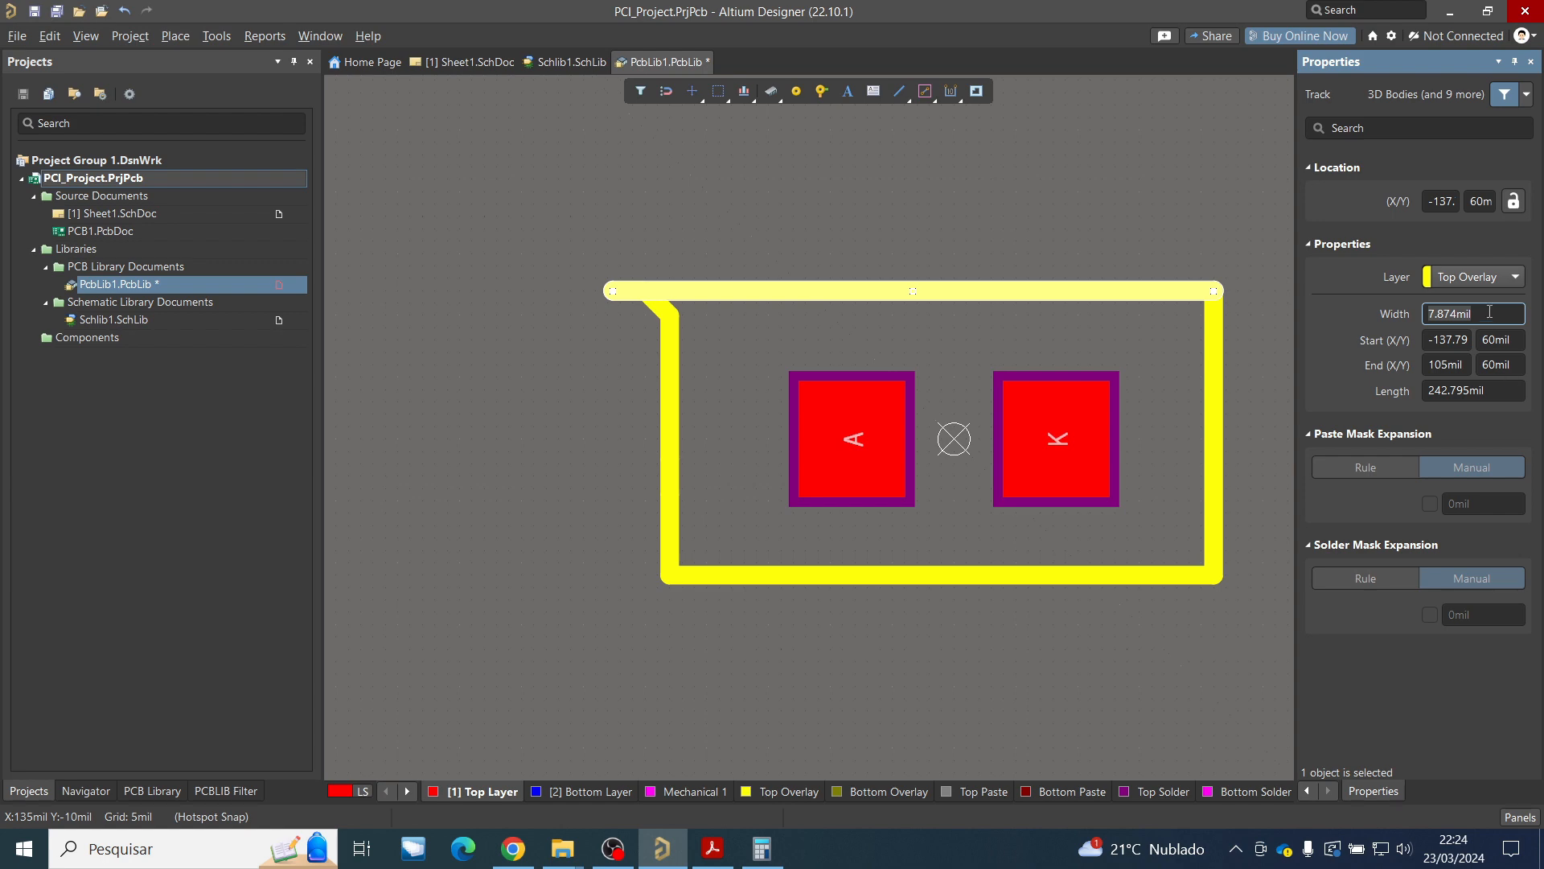
{"action": "left_click", "coordinate": [1502, 389]}
{"action": "type", "text": "200"}
{"action": "key", "text": "Return"}
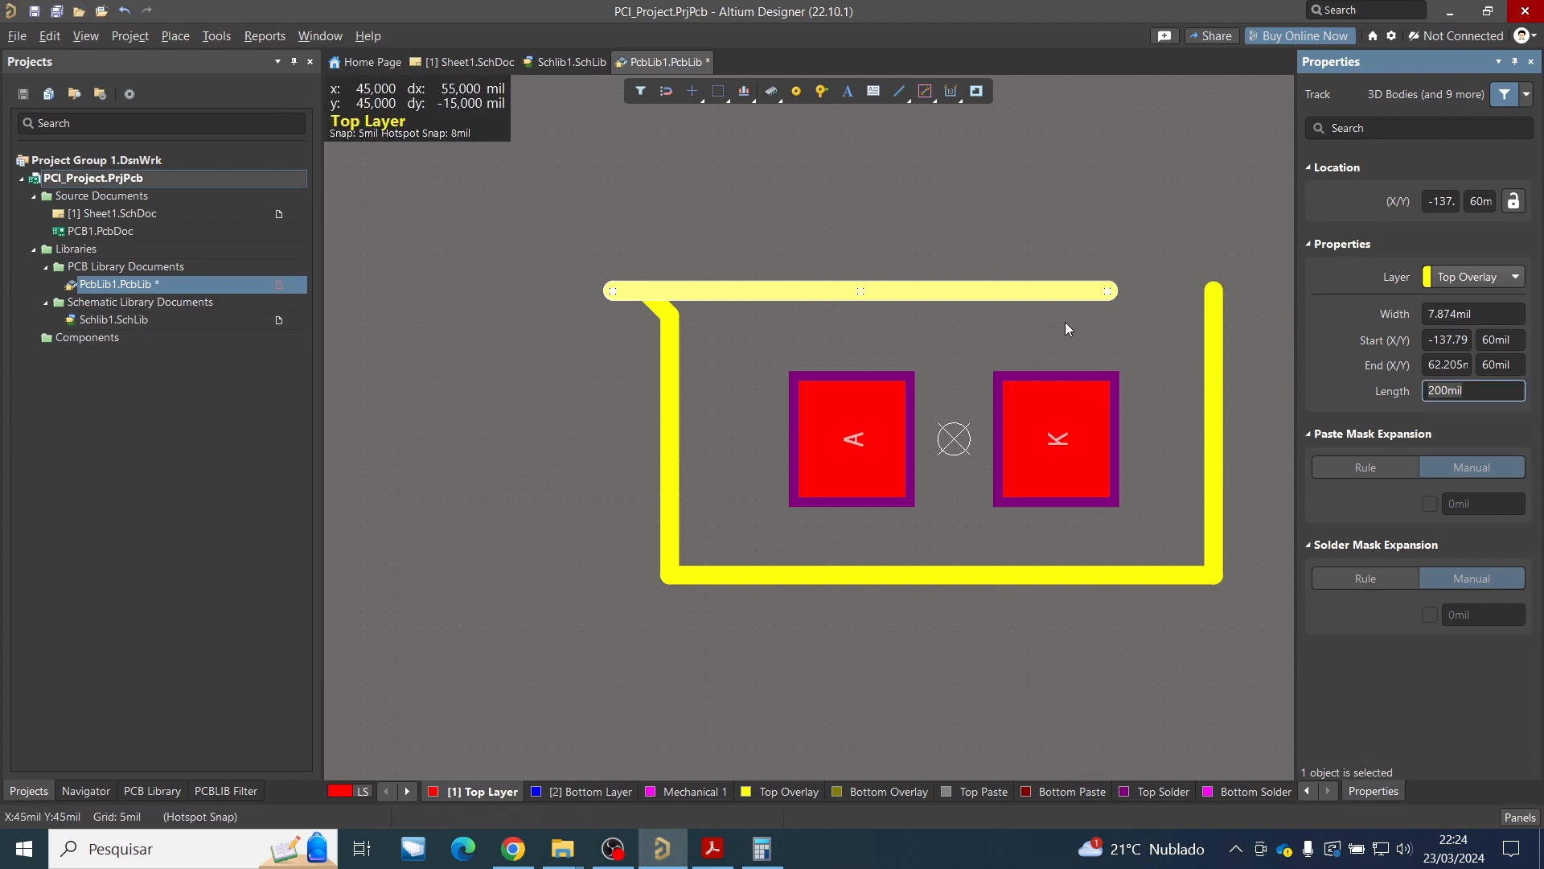
Shift the top track and the short corner segment rightward to close the rectangular outline without an overhang.
{"action": "left_click_drag", "start_coordinate": [1030, 296], "coordinate": [1127, 301]}
{"action": "left_click", "coordinate": [643, 295]}
{"action": "left_click_drag", "start_coordinate": [645, 293], "coordinate": [669, 290]}
{"action": "left_click", "coordinate": [592, 301]}
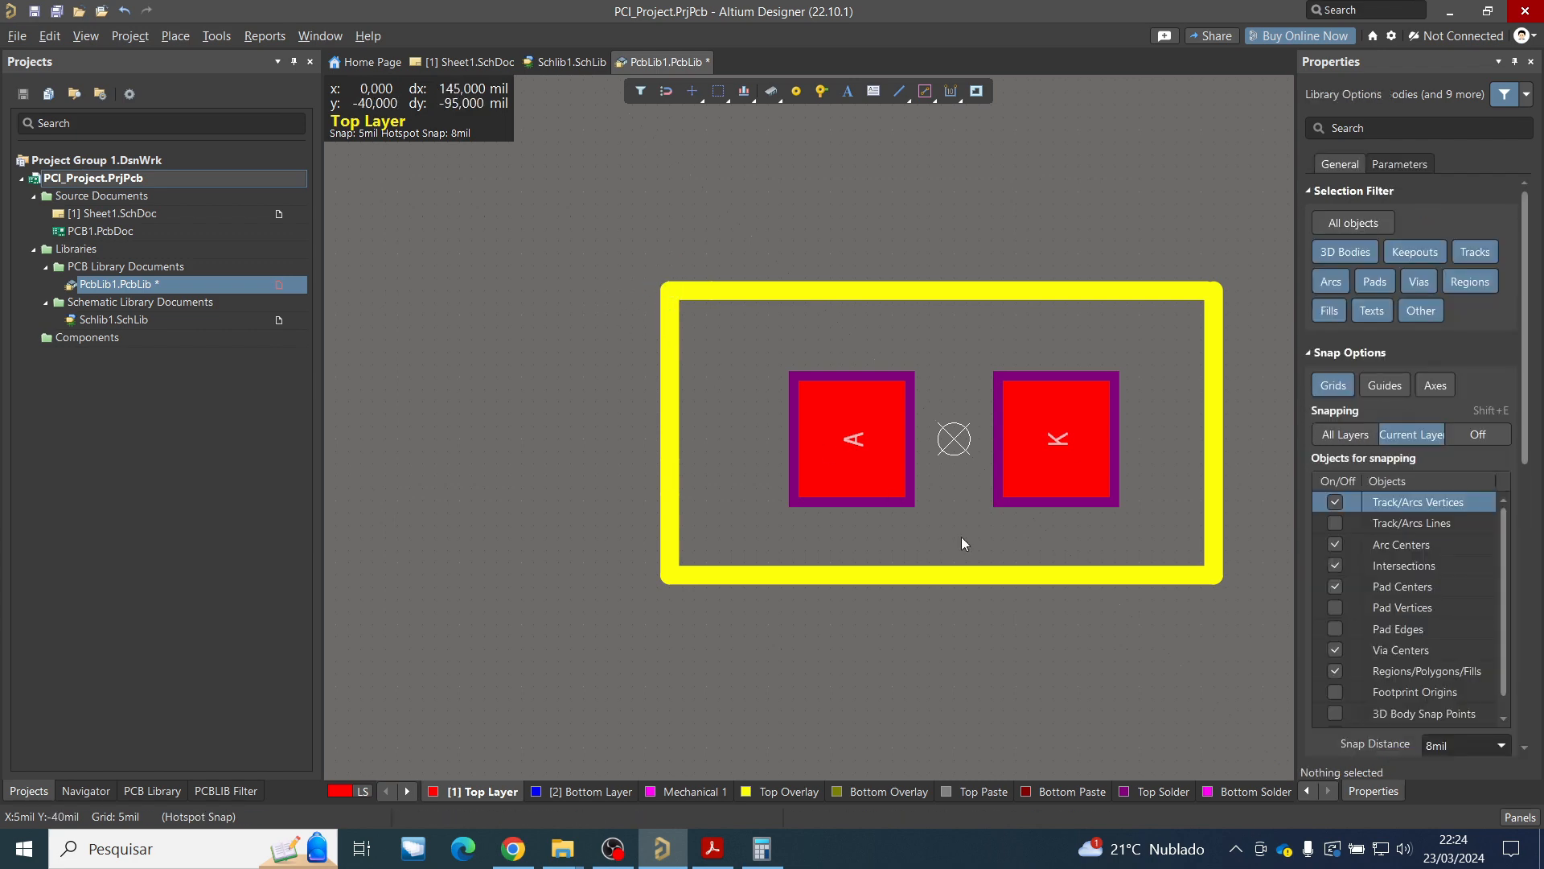
Move the bottom outline edge down to Y -60 mil and the right edge outward by about 5 mil.
{"action": "scroll", "coordinate": [616, 344], "scroll_direction": "down", "scroll_amount": 1, "text": "ctrl"}
{"action": "scroll", "coordinate": [971, 535], "scroll_direction": "up", "scroll_amount": 2, "text": "ctrl"}
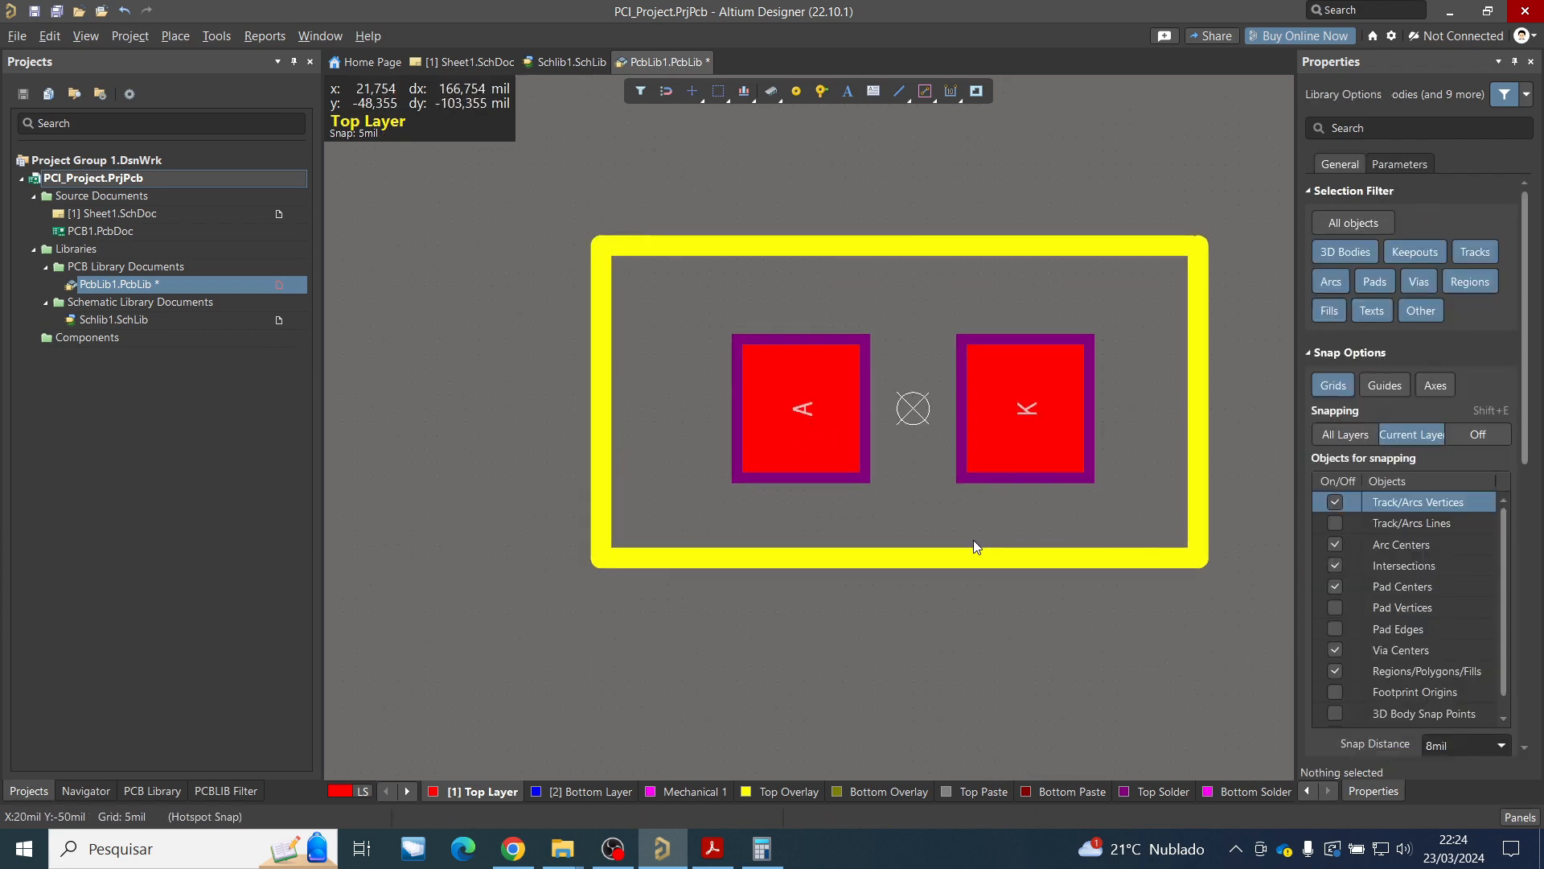
{"action": "left_click", "coordinate": [949, 557]}
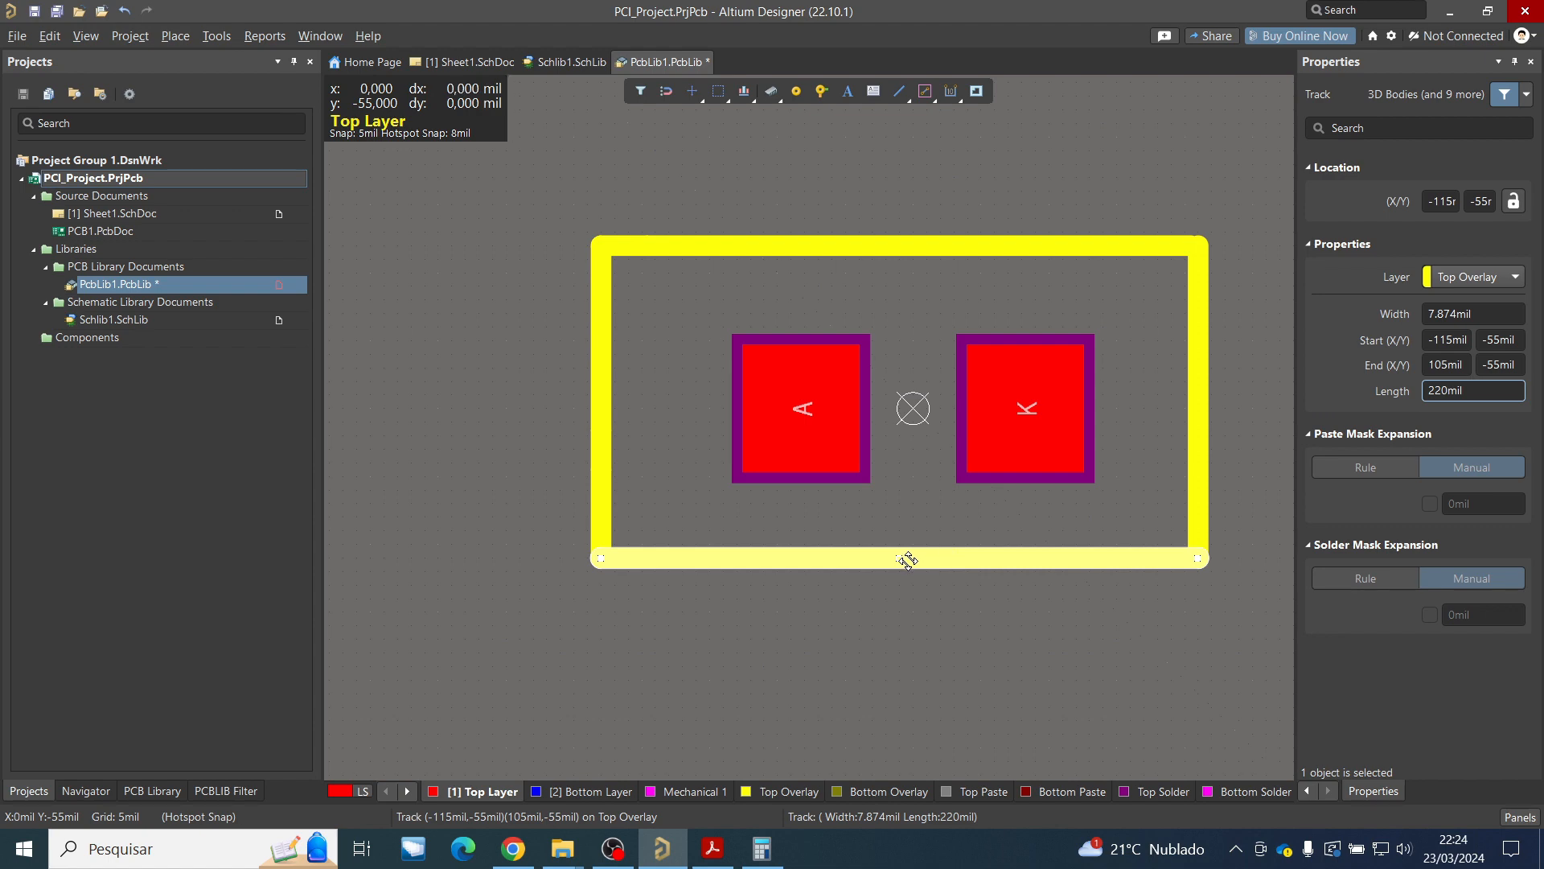
{"action": "left_click_drag", "start_coordinate": [906, 553], "coordinate": [906, 566]}
{"action": "left_click", "coordinate": [1195, 446]}
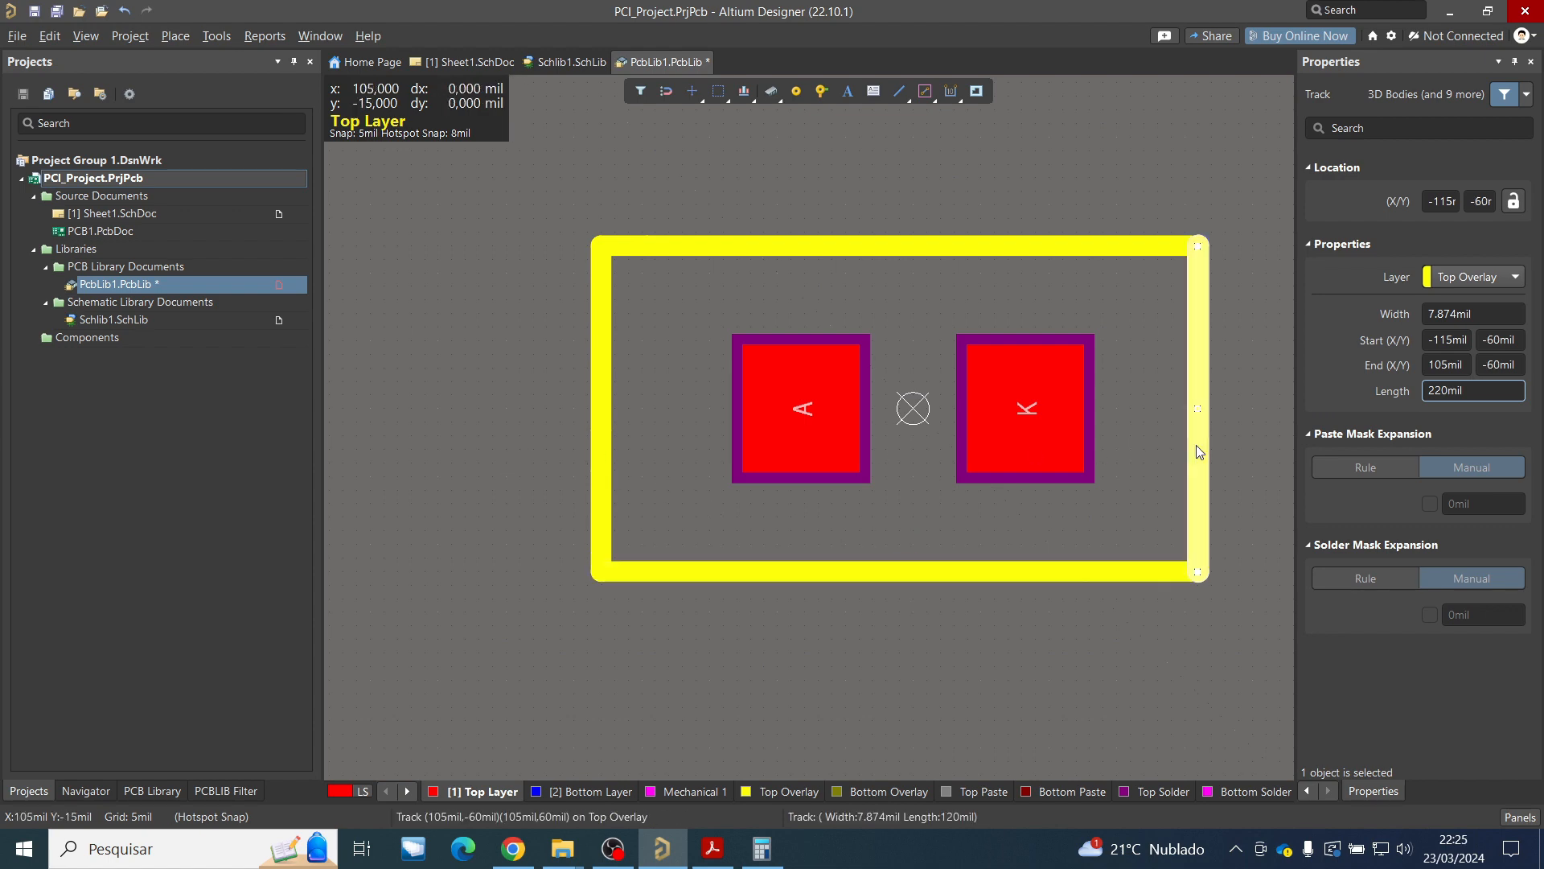
{"action": "left_click_drag", "start_coordinate": [1197, 432], "coordinate": [1212, 436]}
{"action": "left_click", "coordinate": [966, 615]}
{"action": "scroll", "coordinate": [757, 466], "scroll_direction": "down", "scroll_amount": 4, "text": "ctrl"}
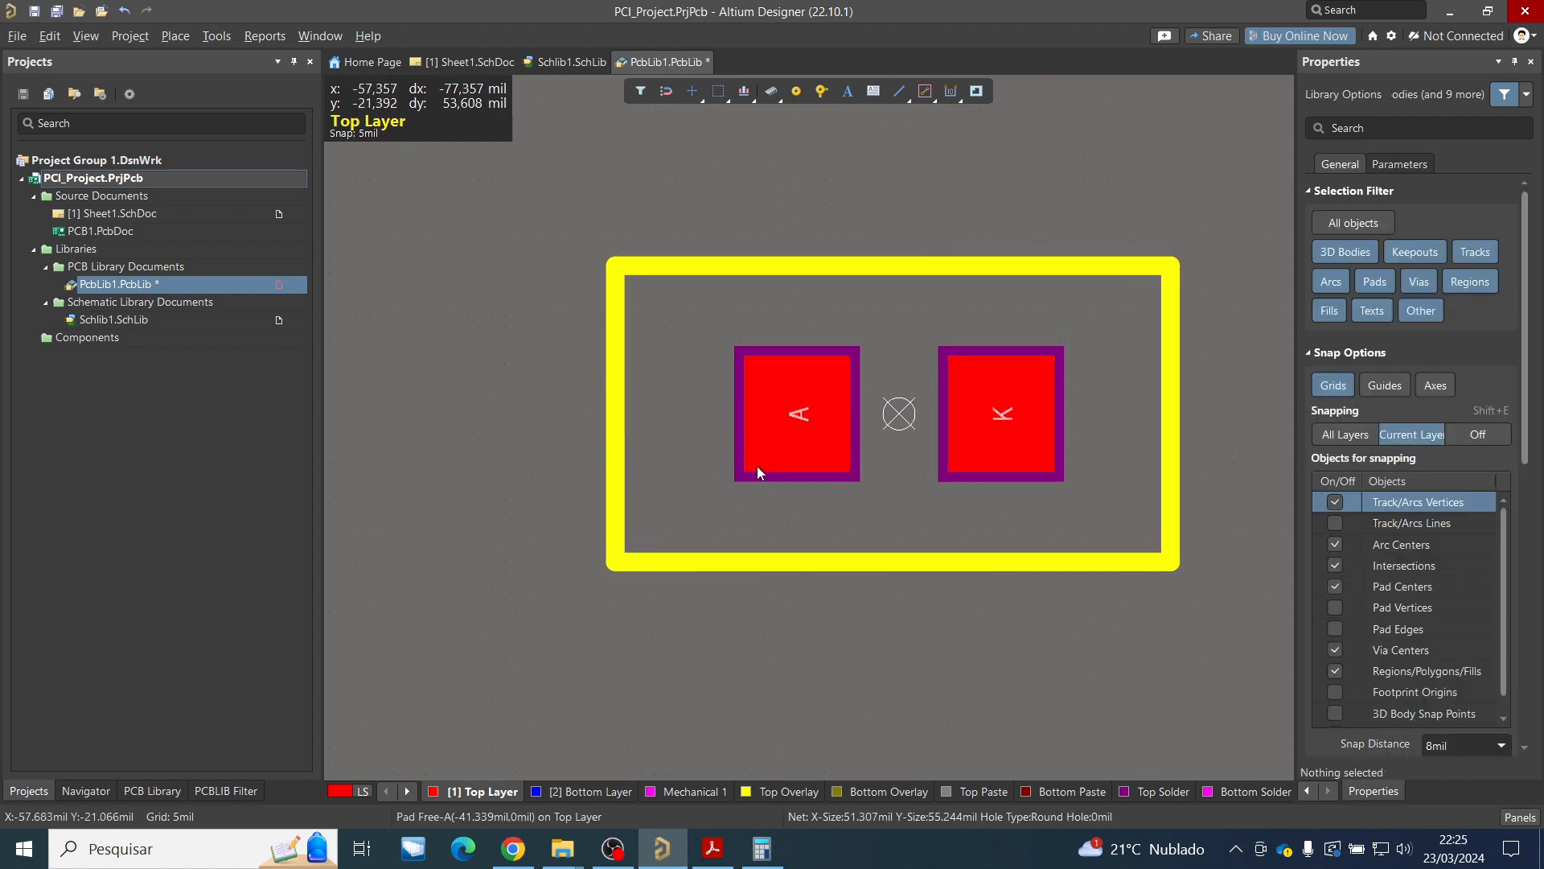
{"action": "scroll", "coordinate": [1223, 497], "scroll_direction": "up", "scroll_amount": 2, "text": "ctrl"}
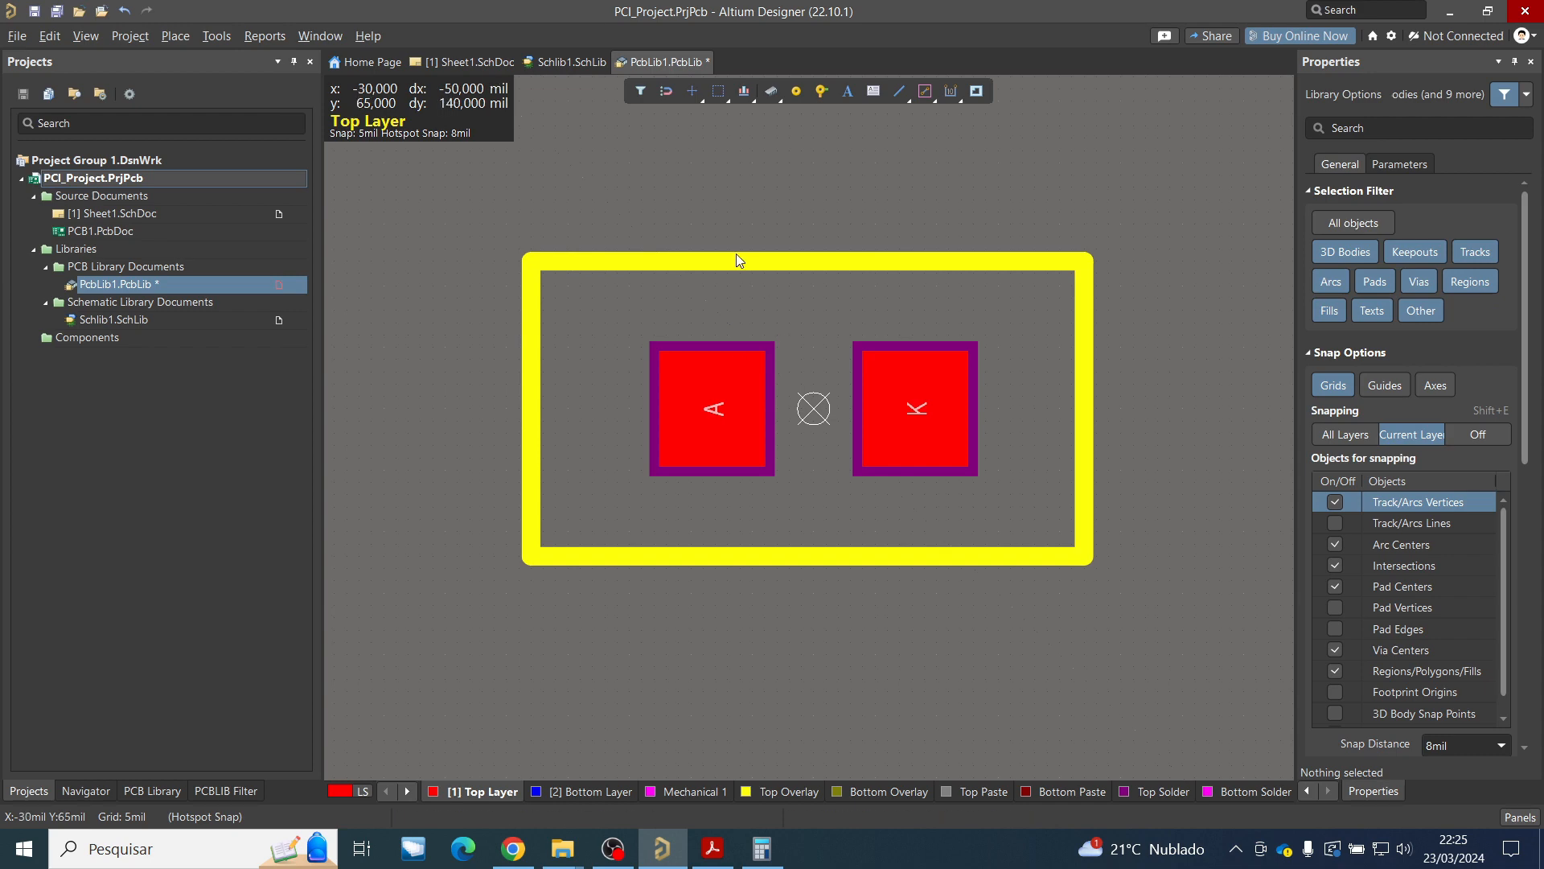
Inspect the LED footprint in 3D layout mode, including from an oblique angle, and return to 2D layout mode.
{"action": "left_click", "coordinate": [86, 36]}
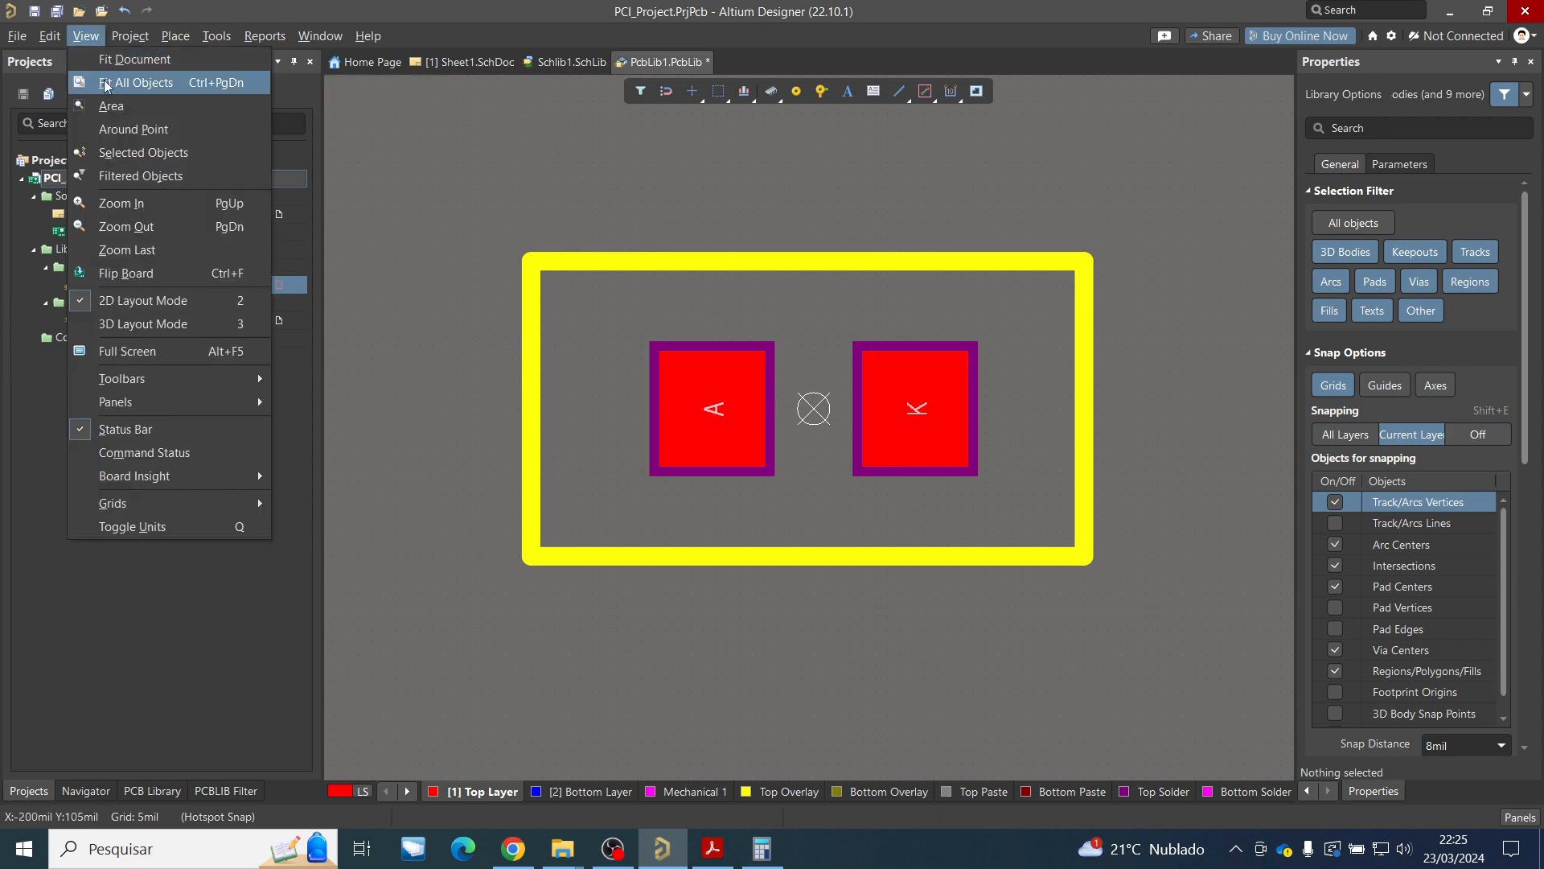
{"action": "left_click", "coordinate": [161, 323]}
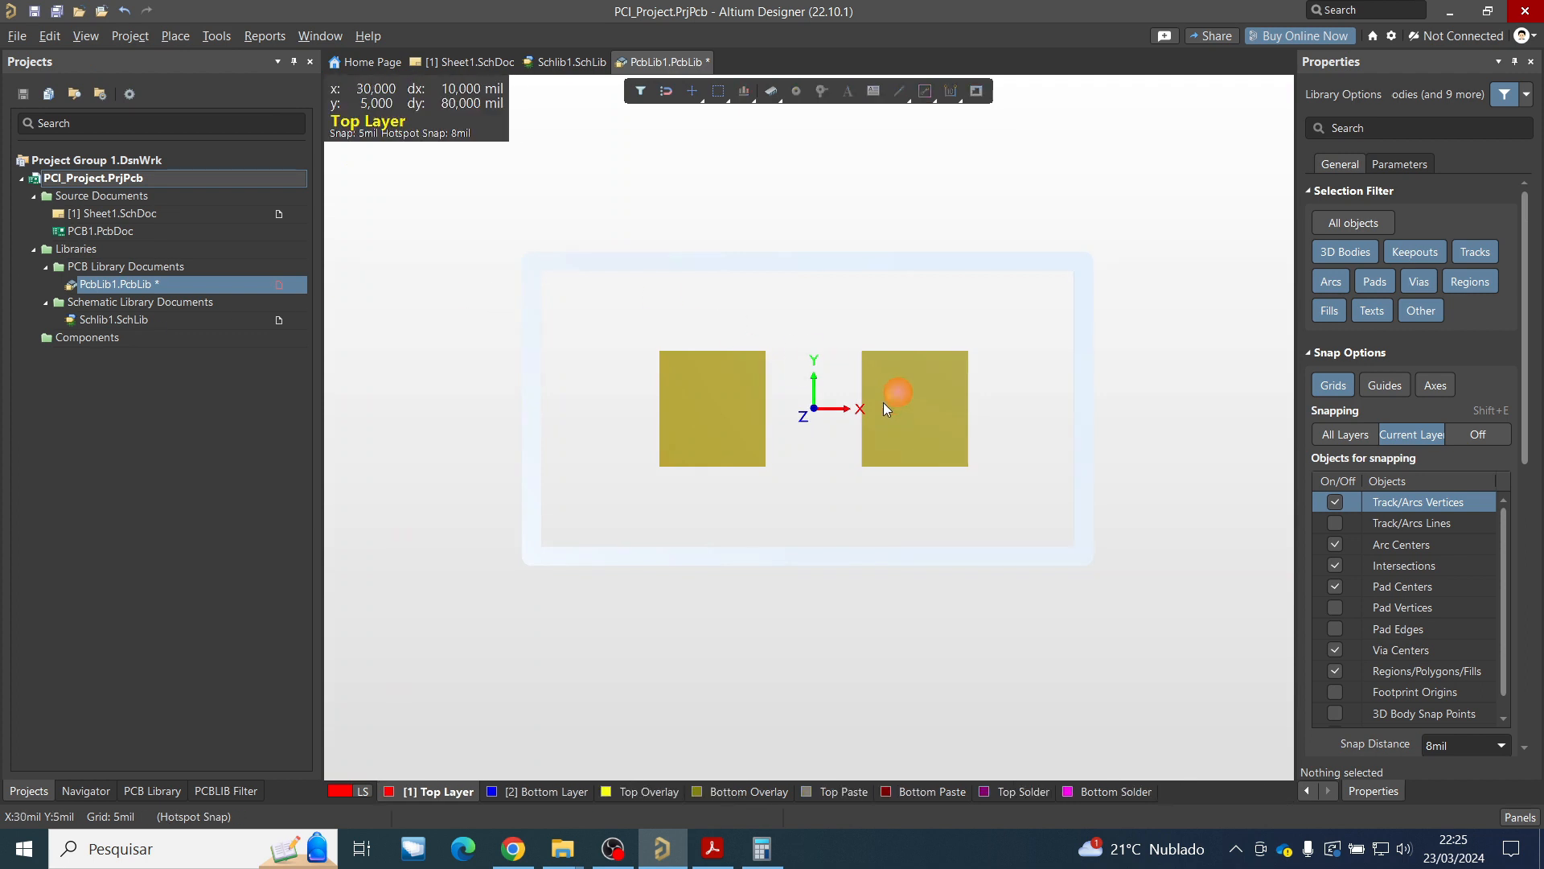
{"action": "key", "text": "shift"}
{"action": "right_click_drag", "start_coordinate": [890, 468], "coordinate": [659, 290], "text": "shift"}
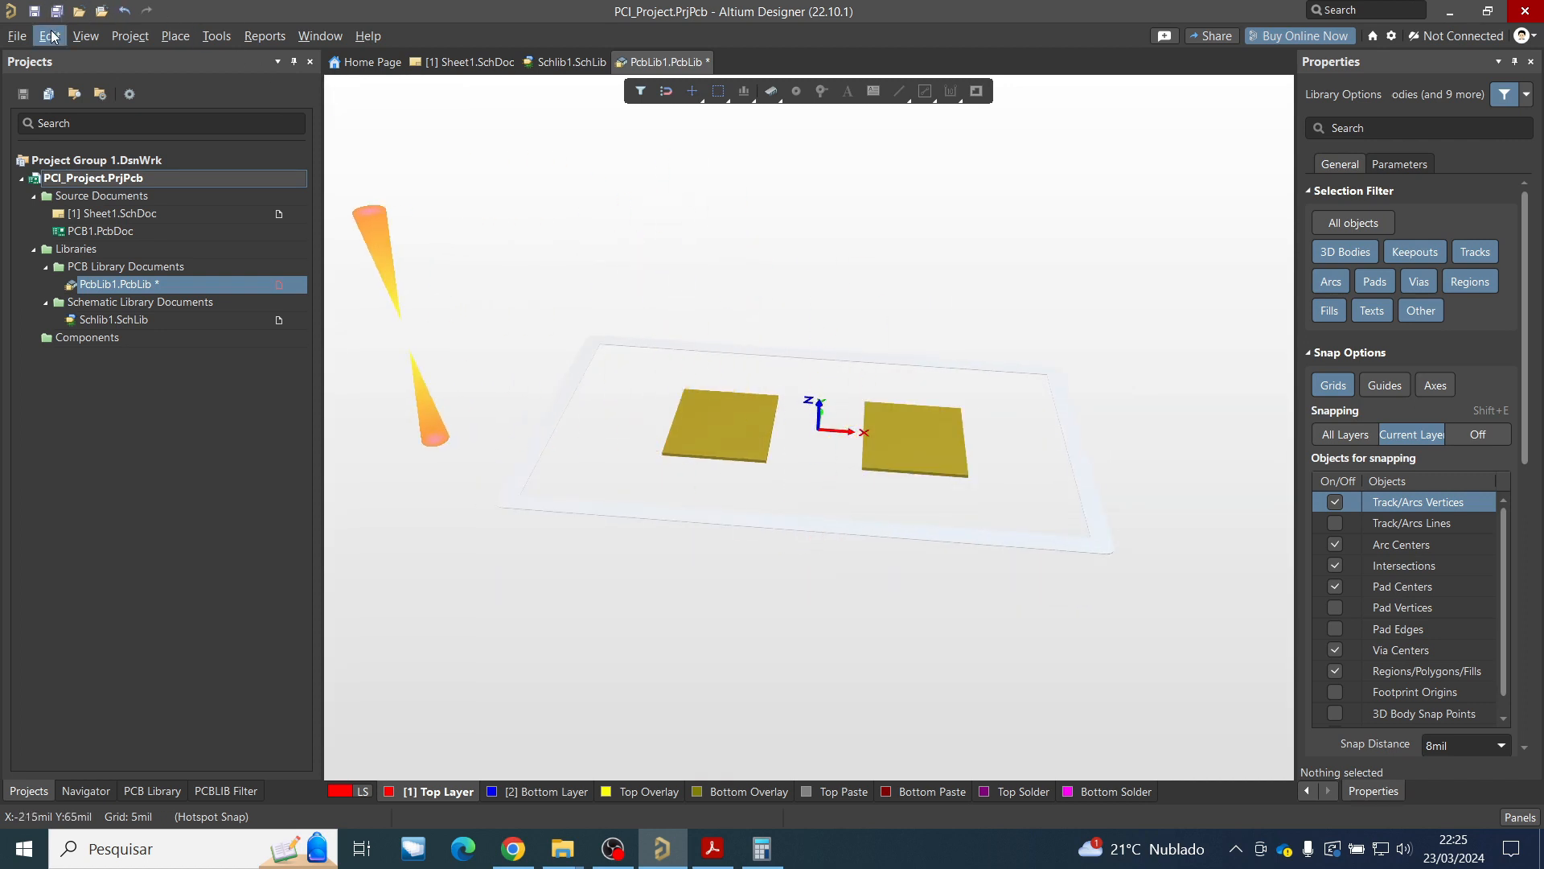
{"action": "left_click", "coordinate": [76, 38]}
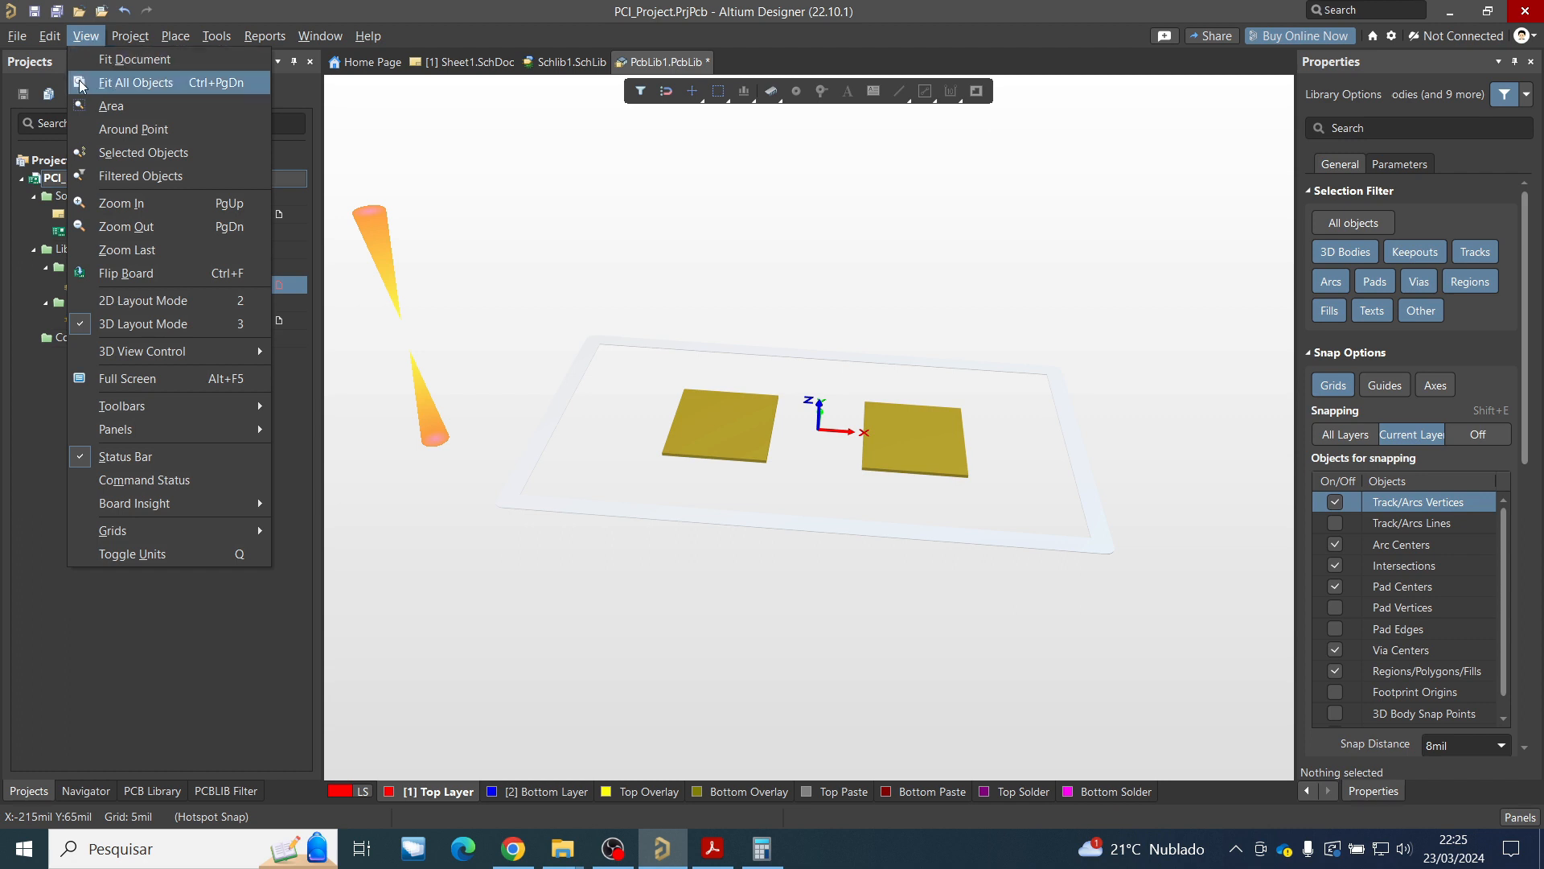
{"action": "left_click", "coordinate": [120, 300]}
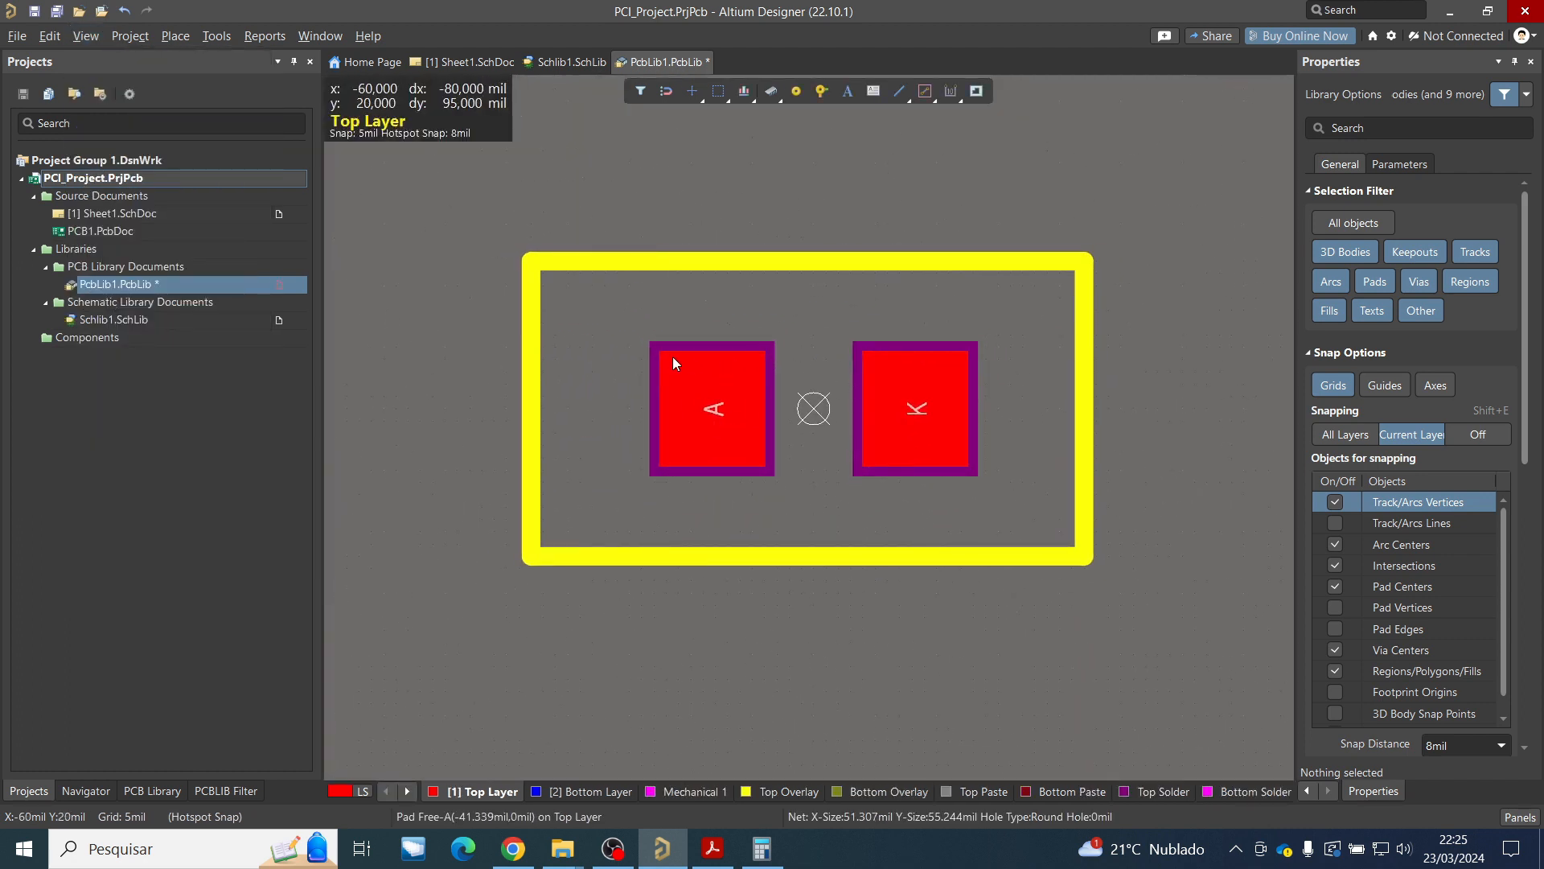
{"action": "key", "text": "3"}
{"action": "key", "text": "2"}
{"action": "key", "text": "3"}
{"action": "key", "text": "2"}
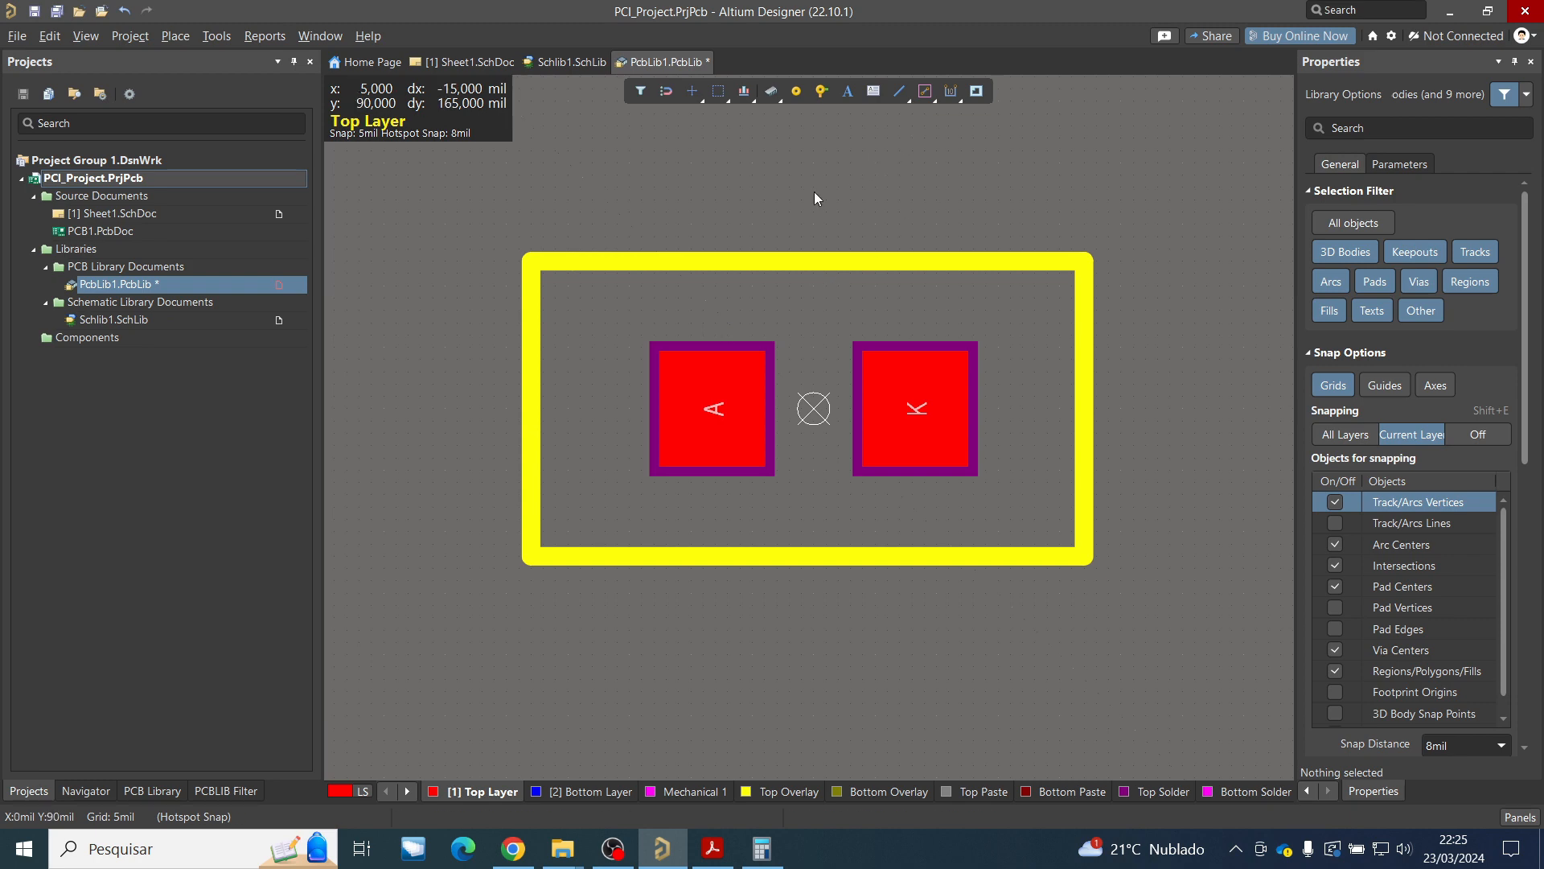
Go through the footprint's layers from Bottom Layer to Bottom Solder, then compare Top Layer and Bottom Layer.
{"action": "left_click", "coordinate": [598, 794]}
{"action": "left_click", "coordinate": [683, 794]}
{"action": "left_click", "coordinate": [782, 796]}
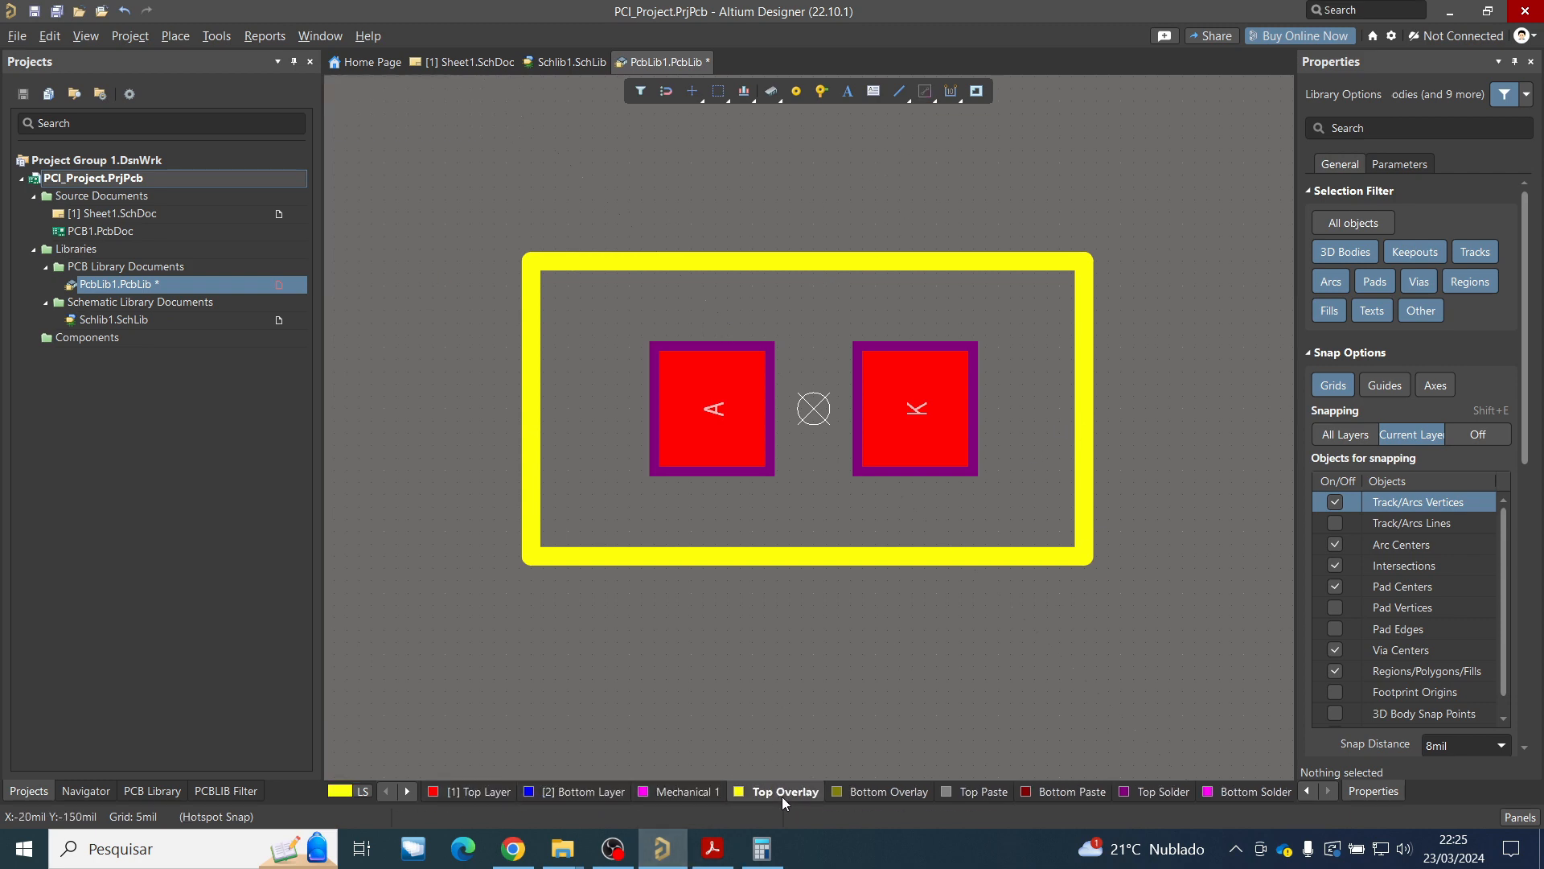
{"action": "left_click", "coordinate": [867, 794]}
{"action": "left_click", "coordinate": [969, 796]}
{"action": "left_click", "coordinate": [1049, 796]}
{"action": "left_click", "coordinate": [1127, 798]}
{"action": "left_click", "coordinate": [1223, 796]}
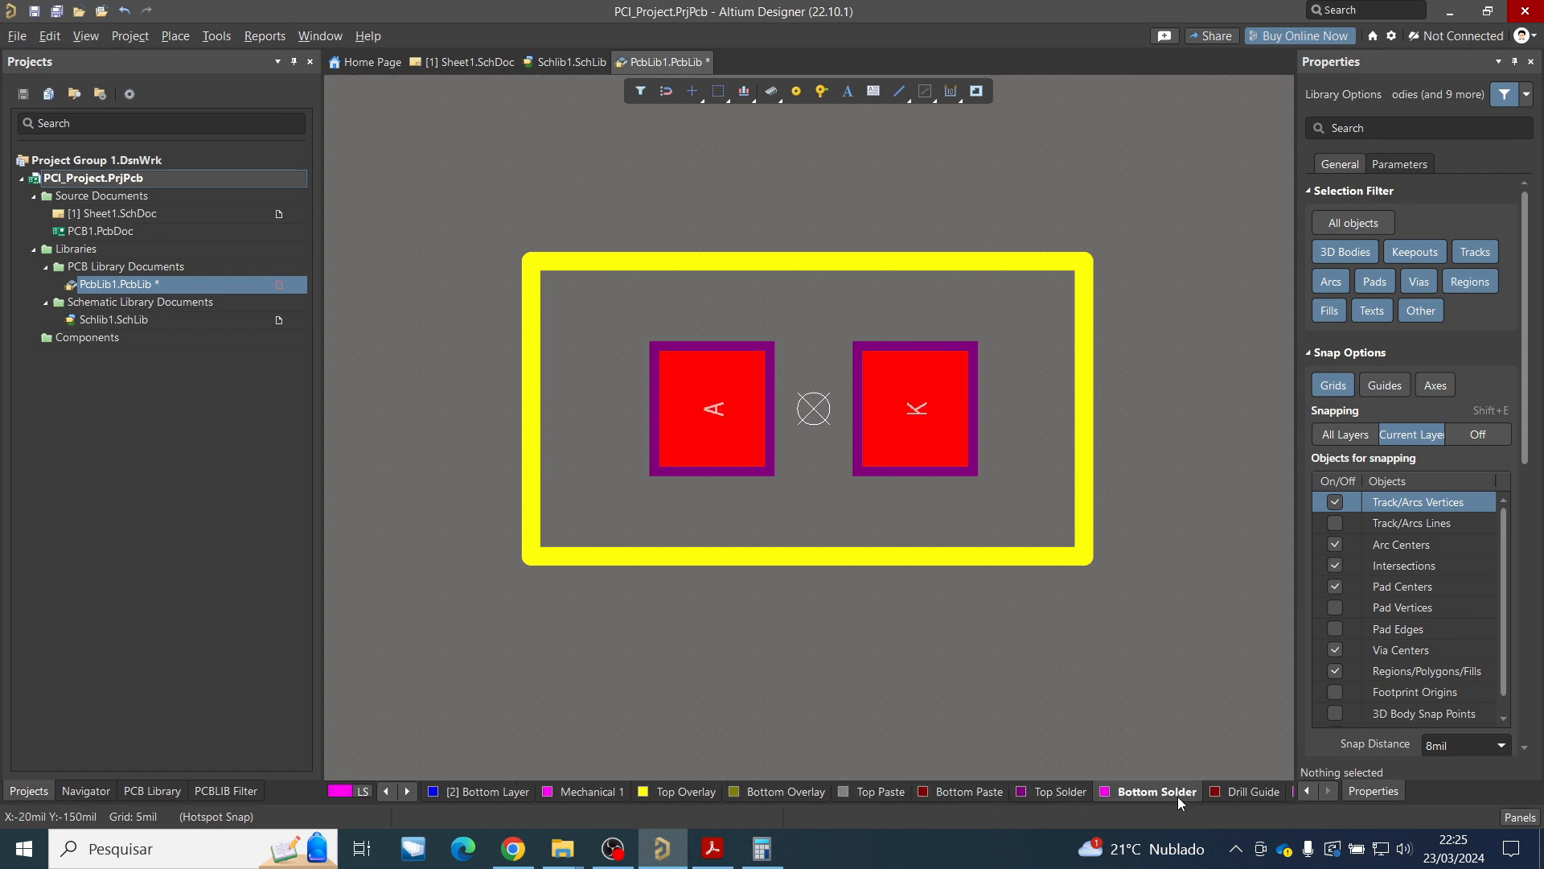
{"action": "left_click", "coordinate": [383, 795]}
{"action": "left_click", "coordinate": [487, 798]}
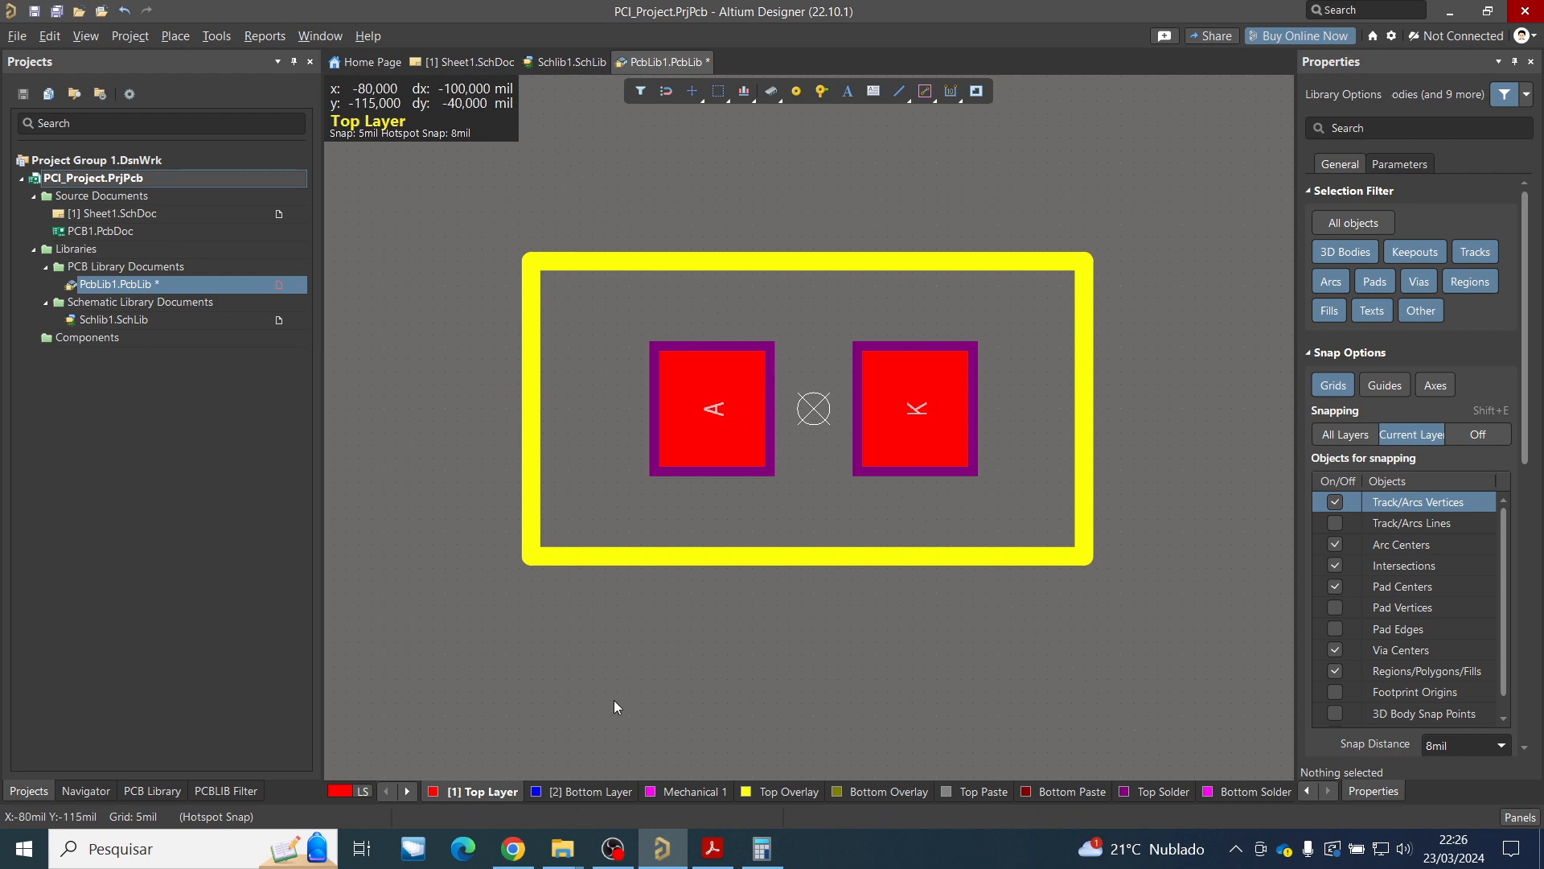
{"action": "left_click", "coordinate": [615, 790]}
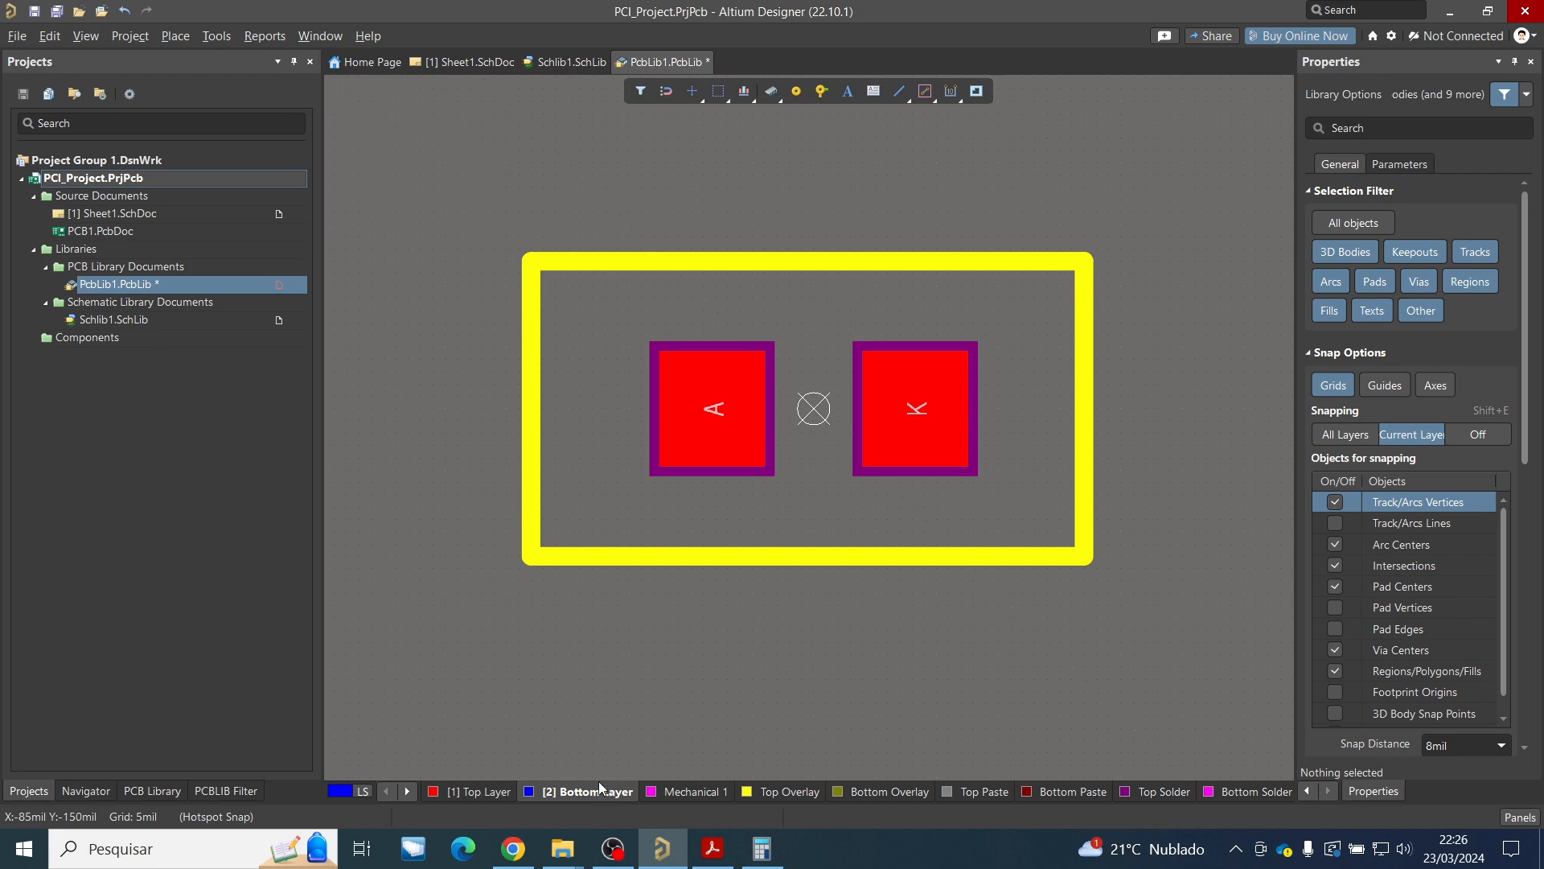
Switch to Chrome and search Google Images for "placa circuito impresso 2 faces".
{"action": "left_click", "coordinate": [513, 848]}
{"action": "left_click", "coordinate": [536, 21]}
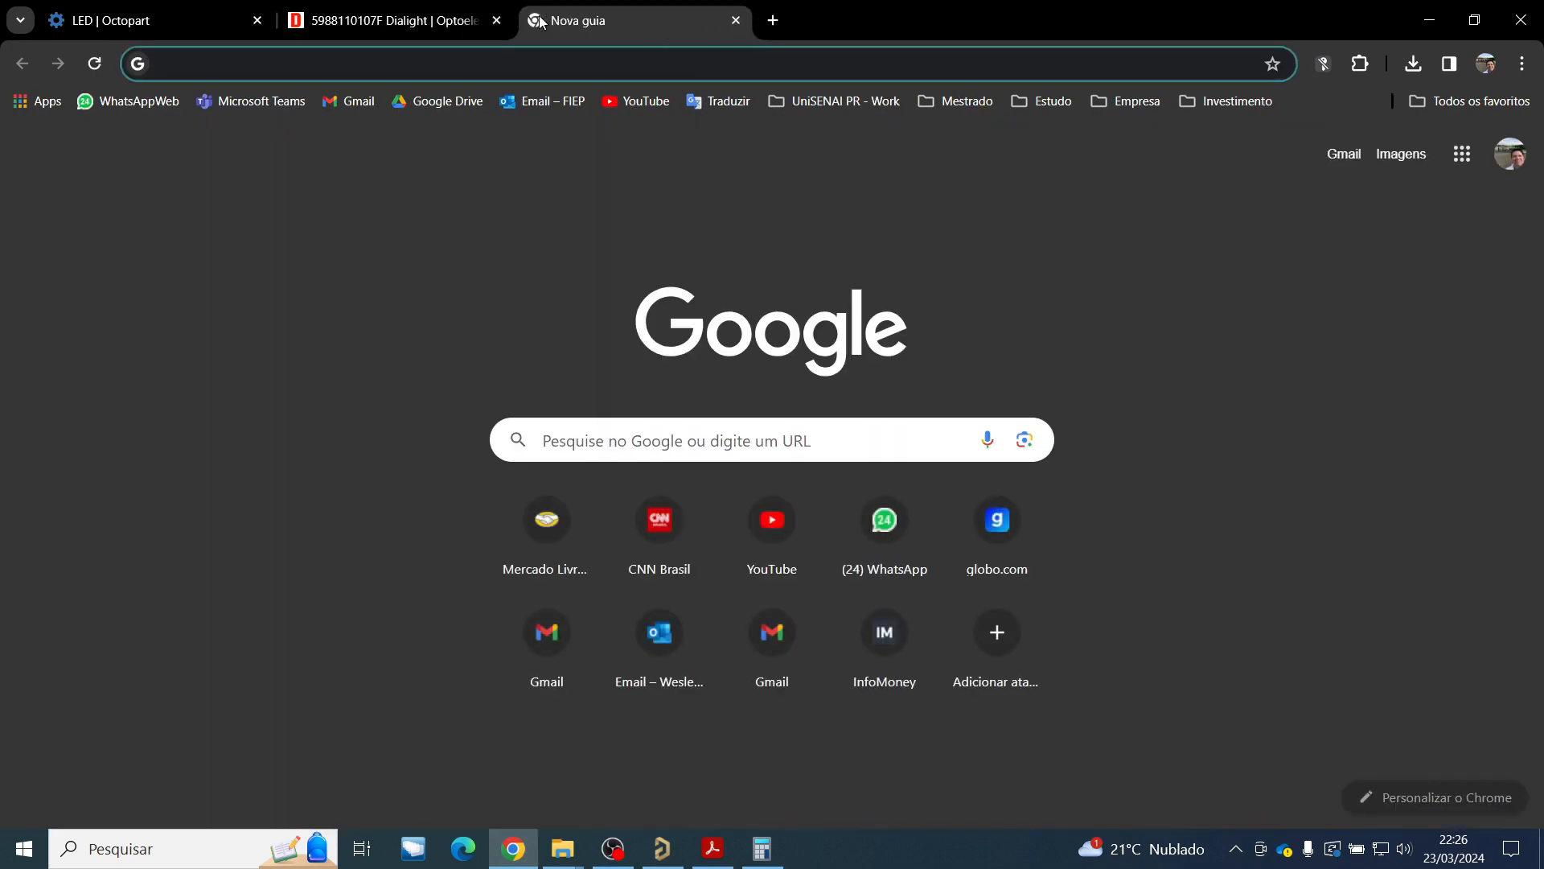
{"action": "type", "text": "placa"}
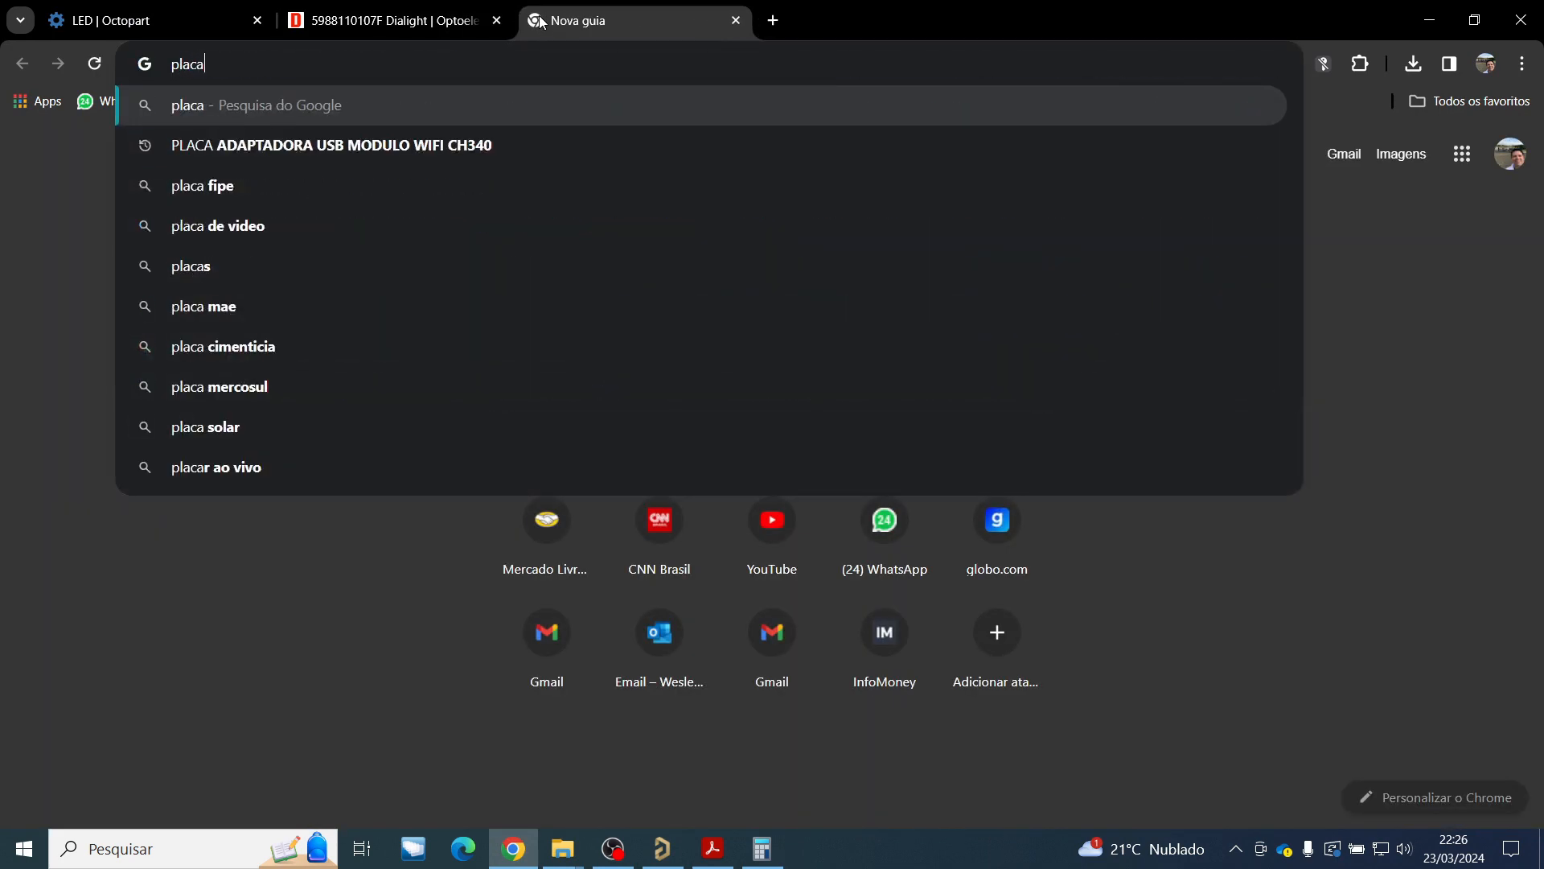
{"action": "type", "text": " circui"}
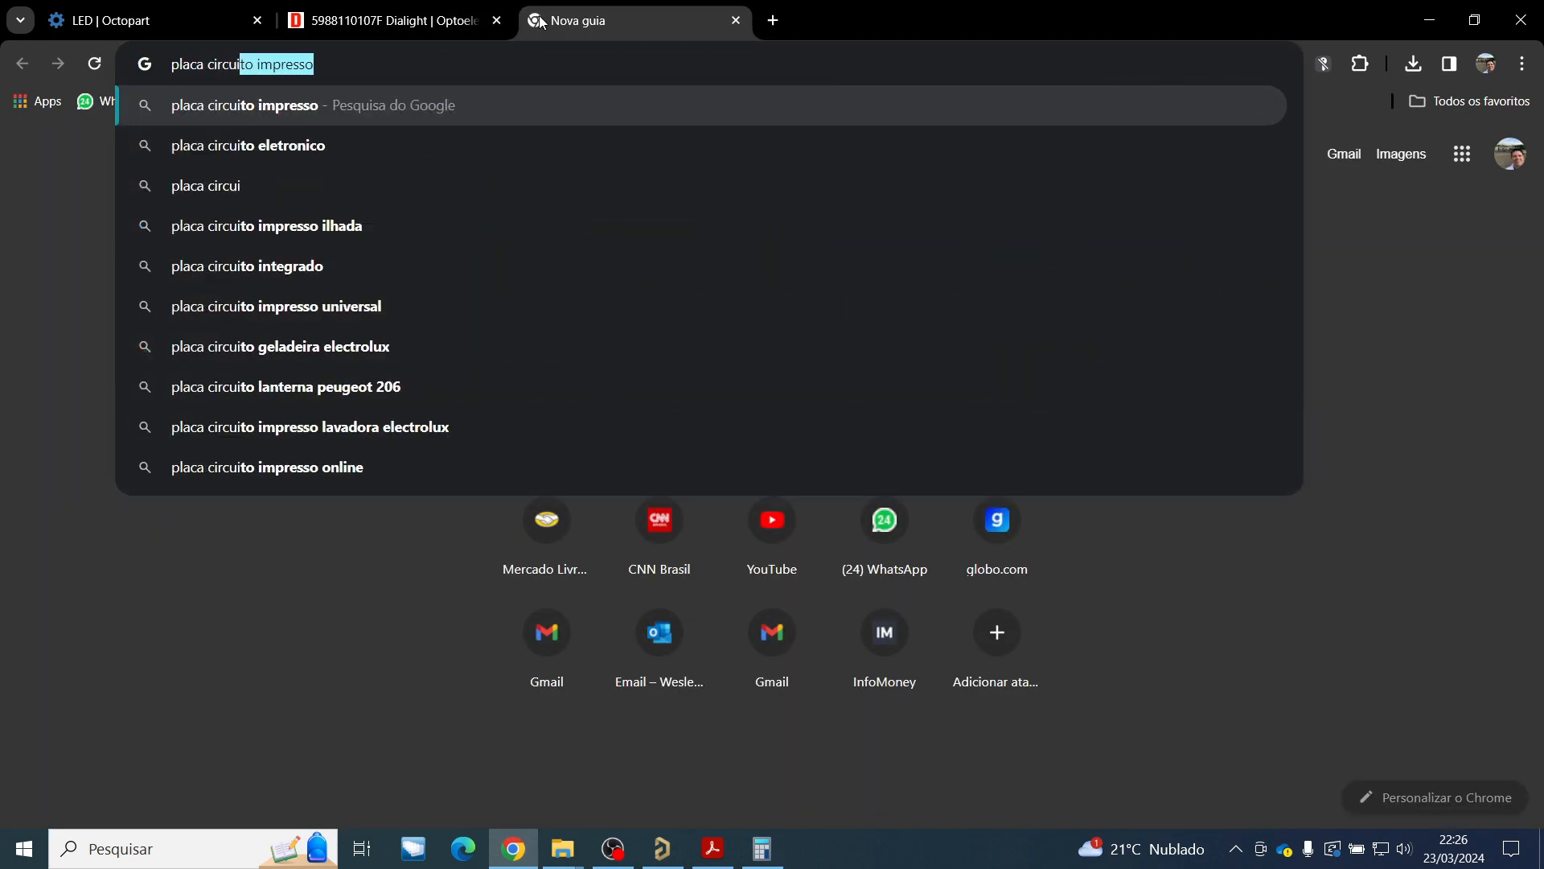
{"action": "type", "text": "to impresso "}
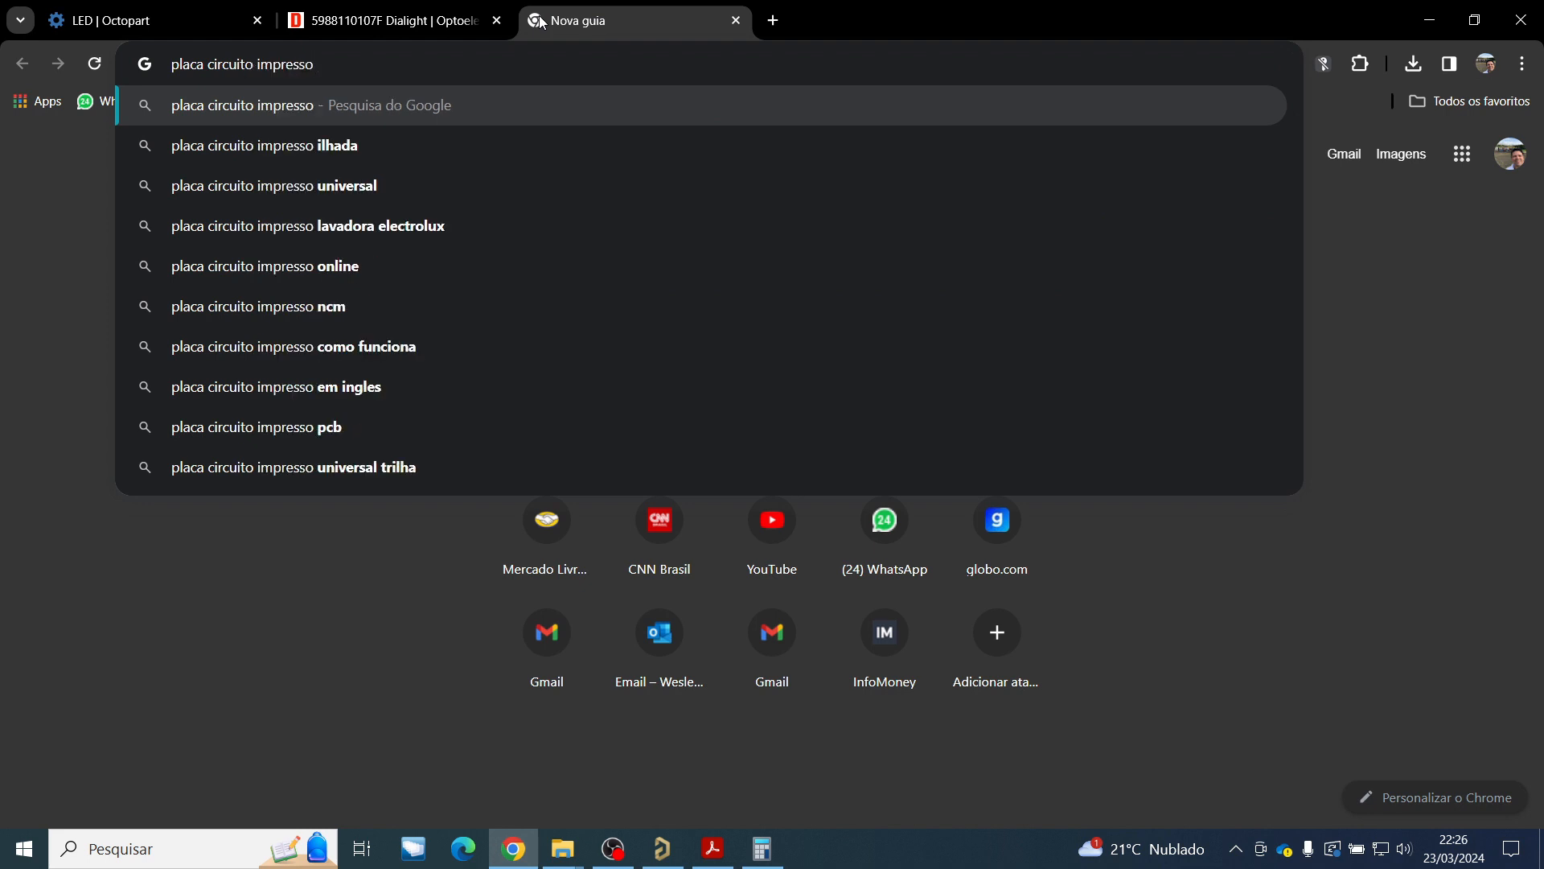
{"action": "type", "text": "2 faces"}
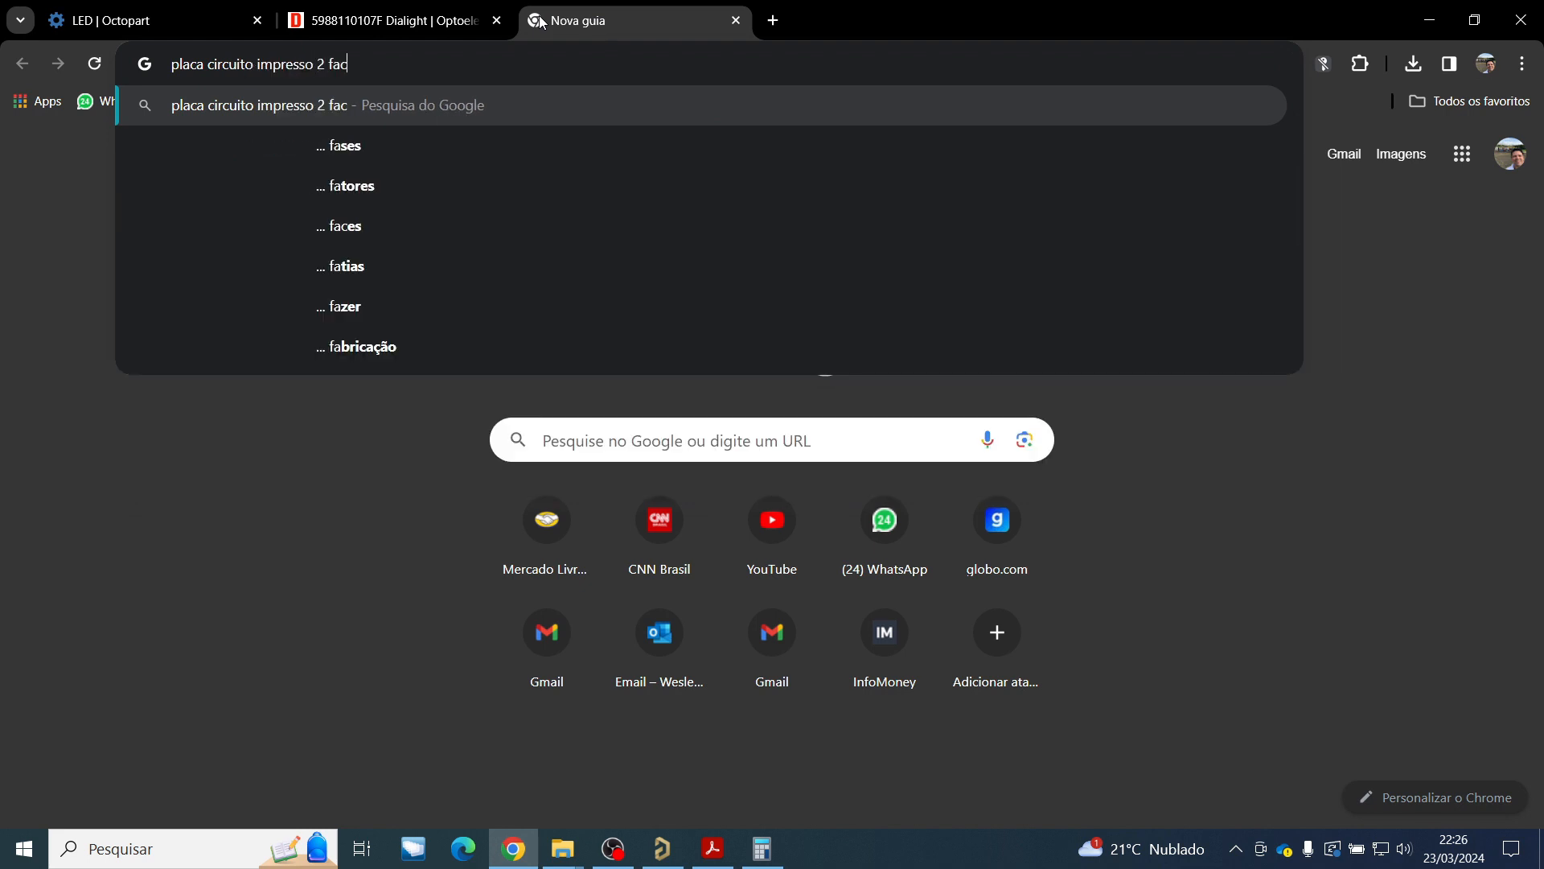
{"action": "key", "text": "Return"}
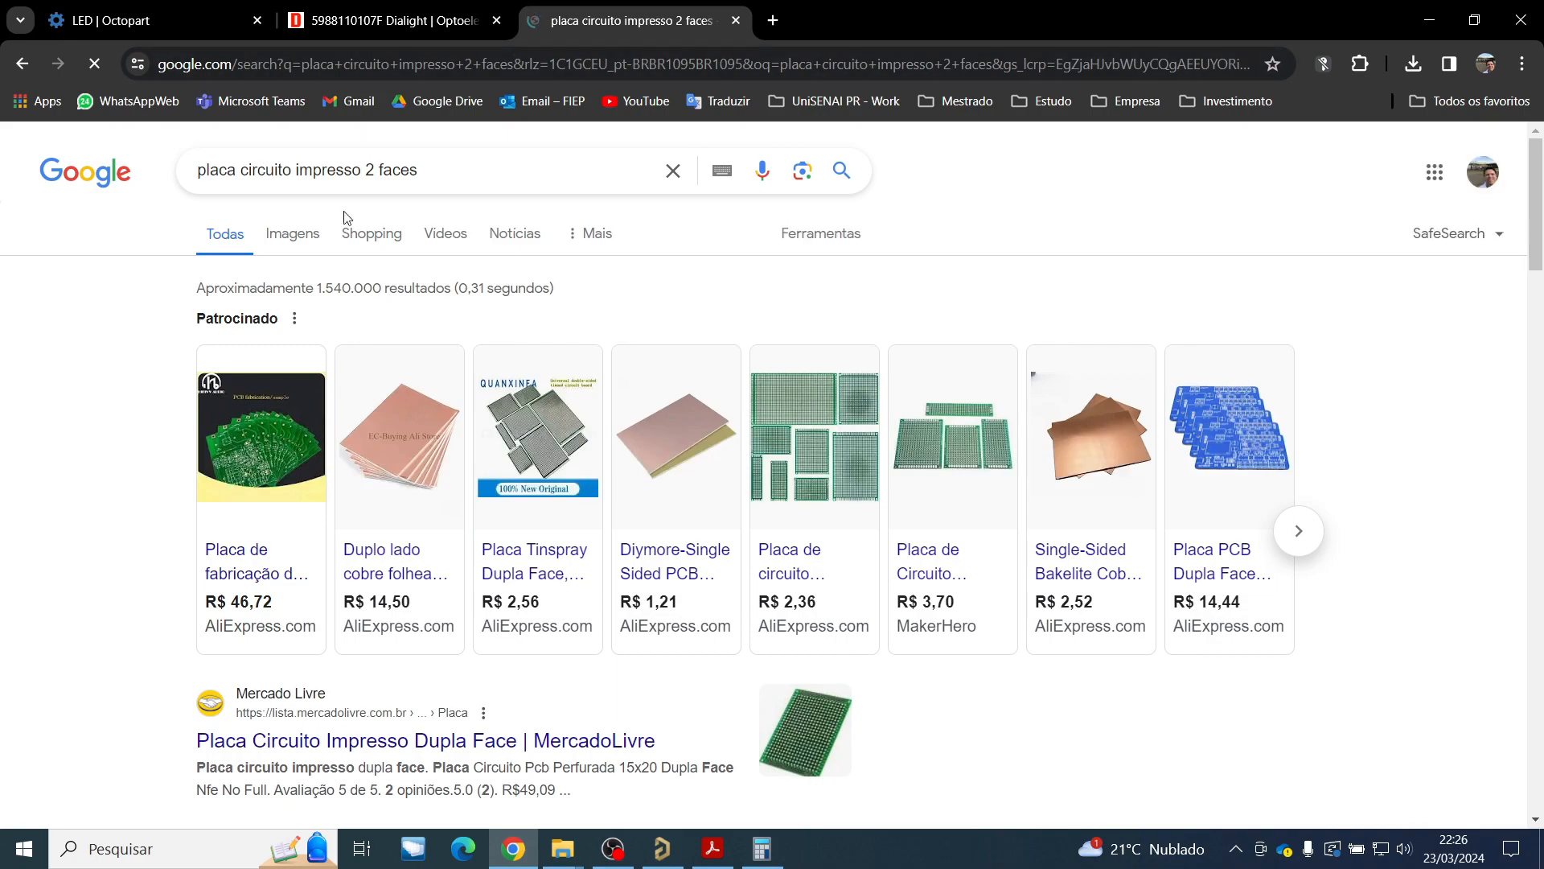
{"action": "left_click", "coordinate": [290, 235]}
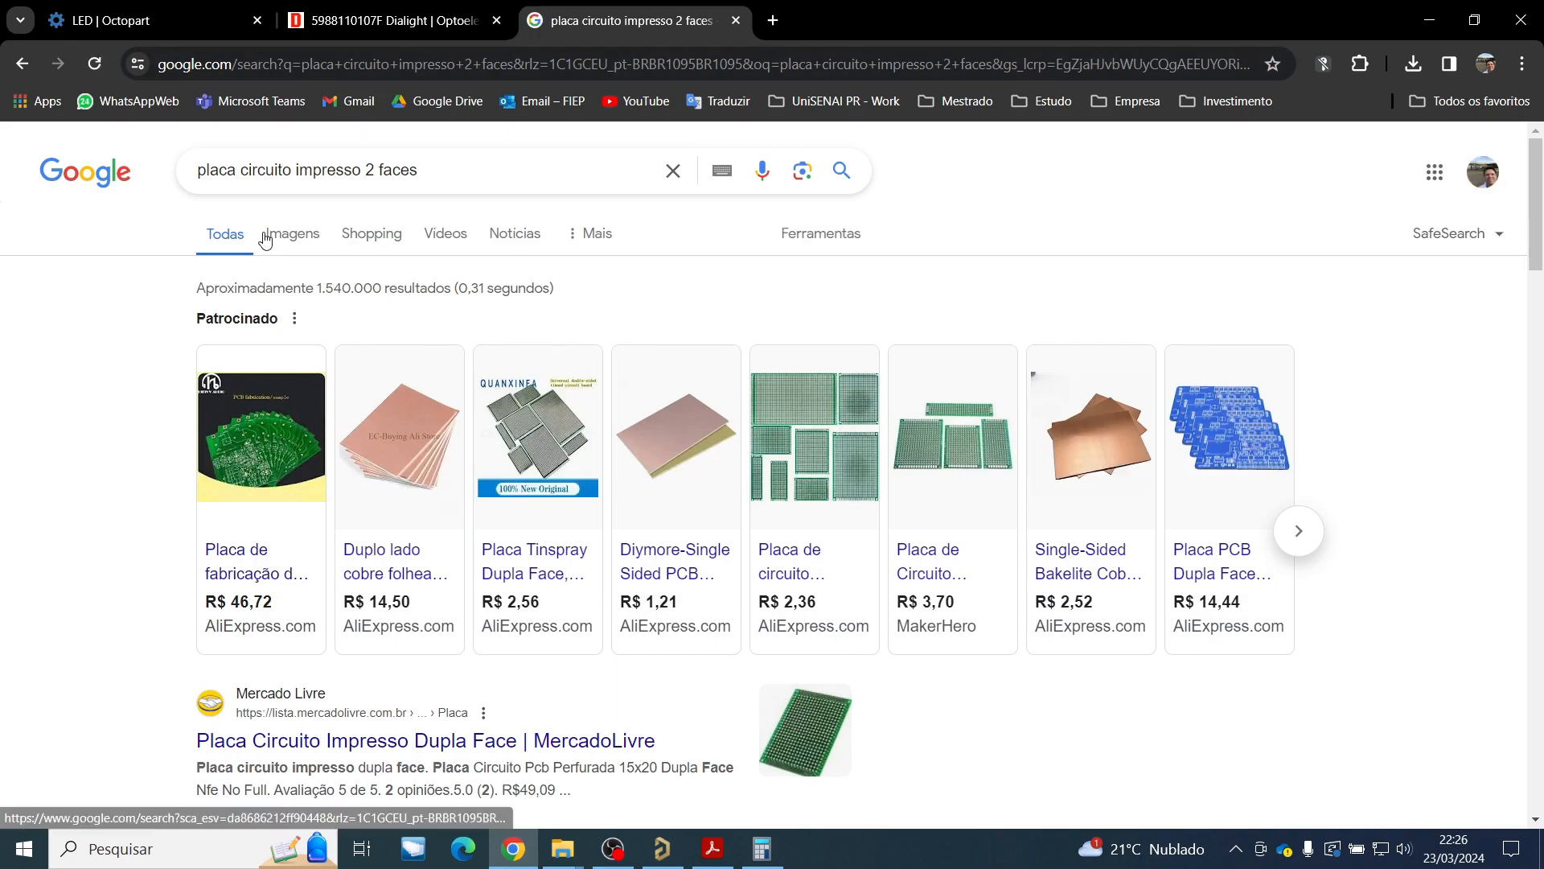
Find the Orient Display diagram of a two-layer PCB among the image results and open its preview.
{"action": "scroll", "coordinate": [712, 479], "scroll_direction": "down", "scroll_amount": 8}
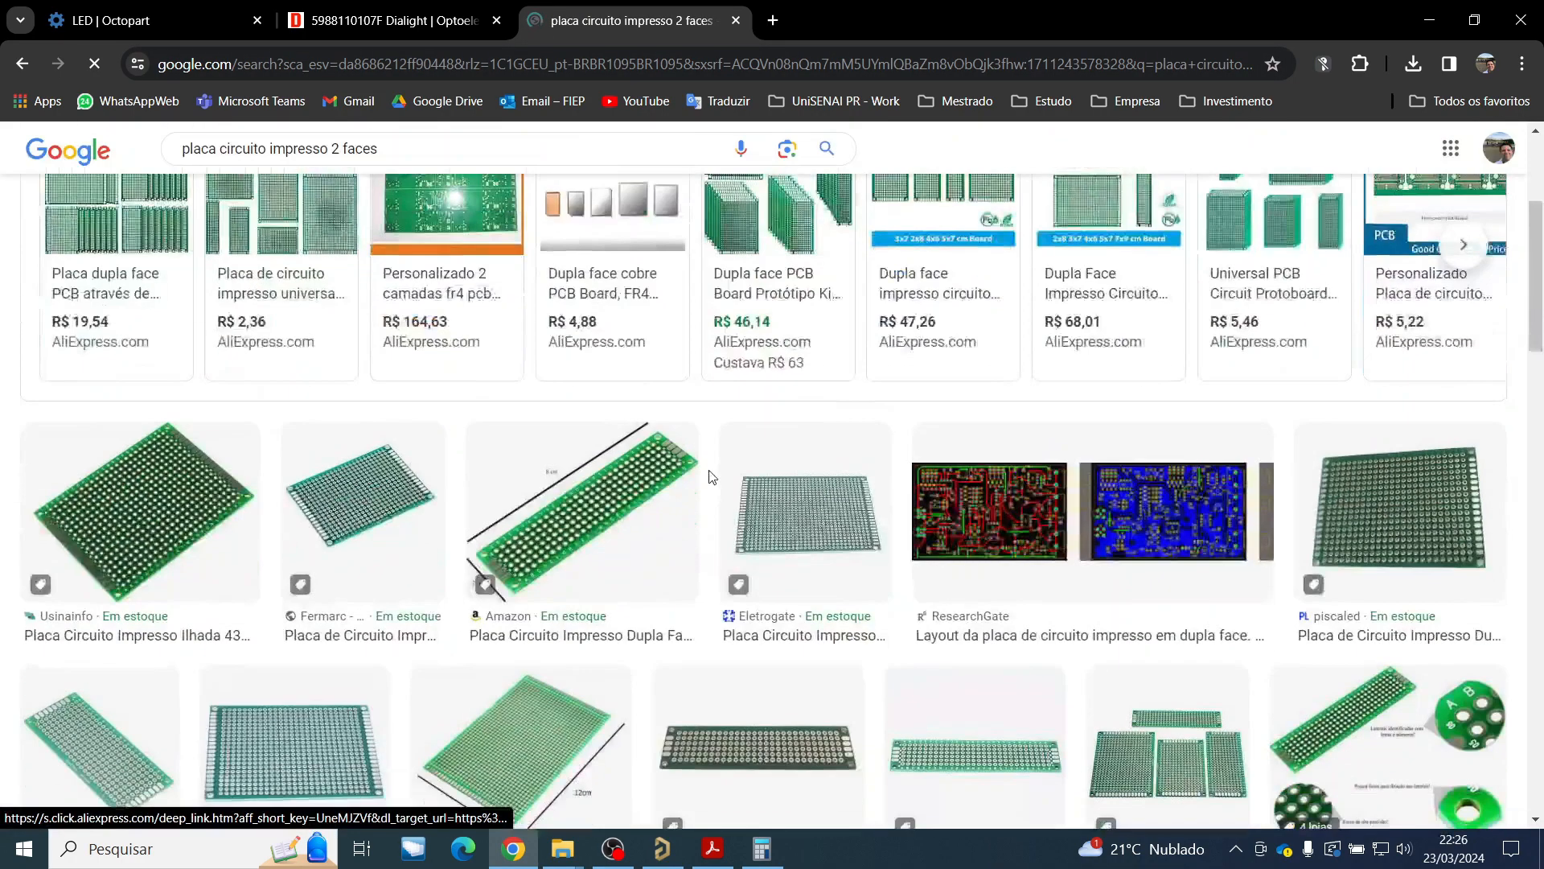
{"action": "scroll", "coordinate": [711, 478], "scroll_direction": "down", "scroll_amount": 10}
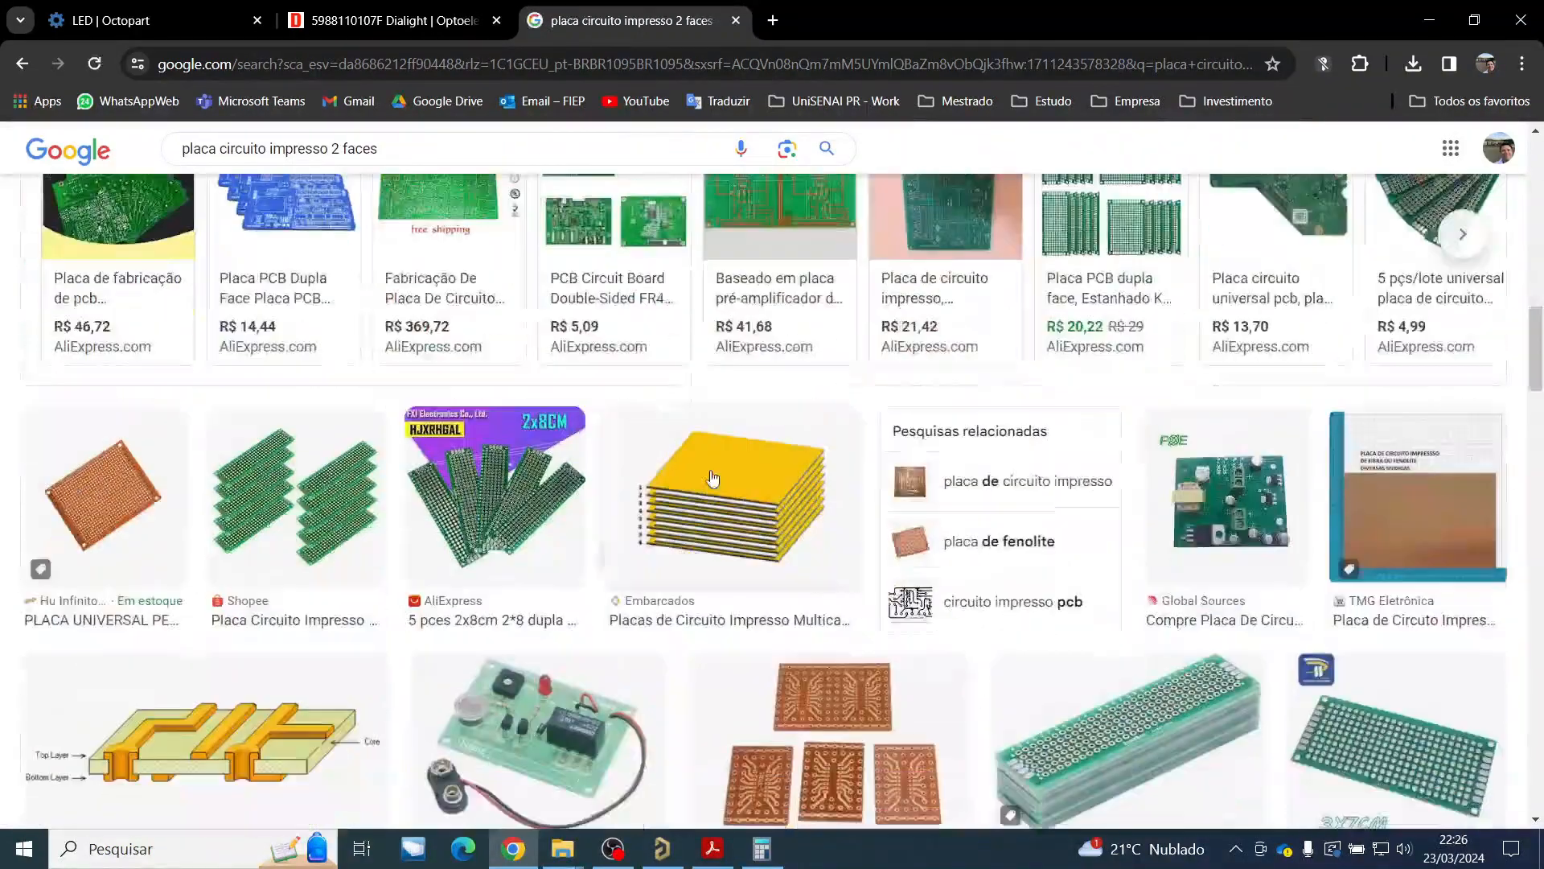
{"action": "scroll", "coordinate": [712, 477], "scroll_direction": "down", "scroll_amount": 3}
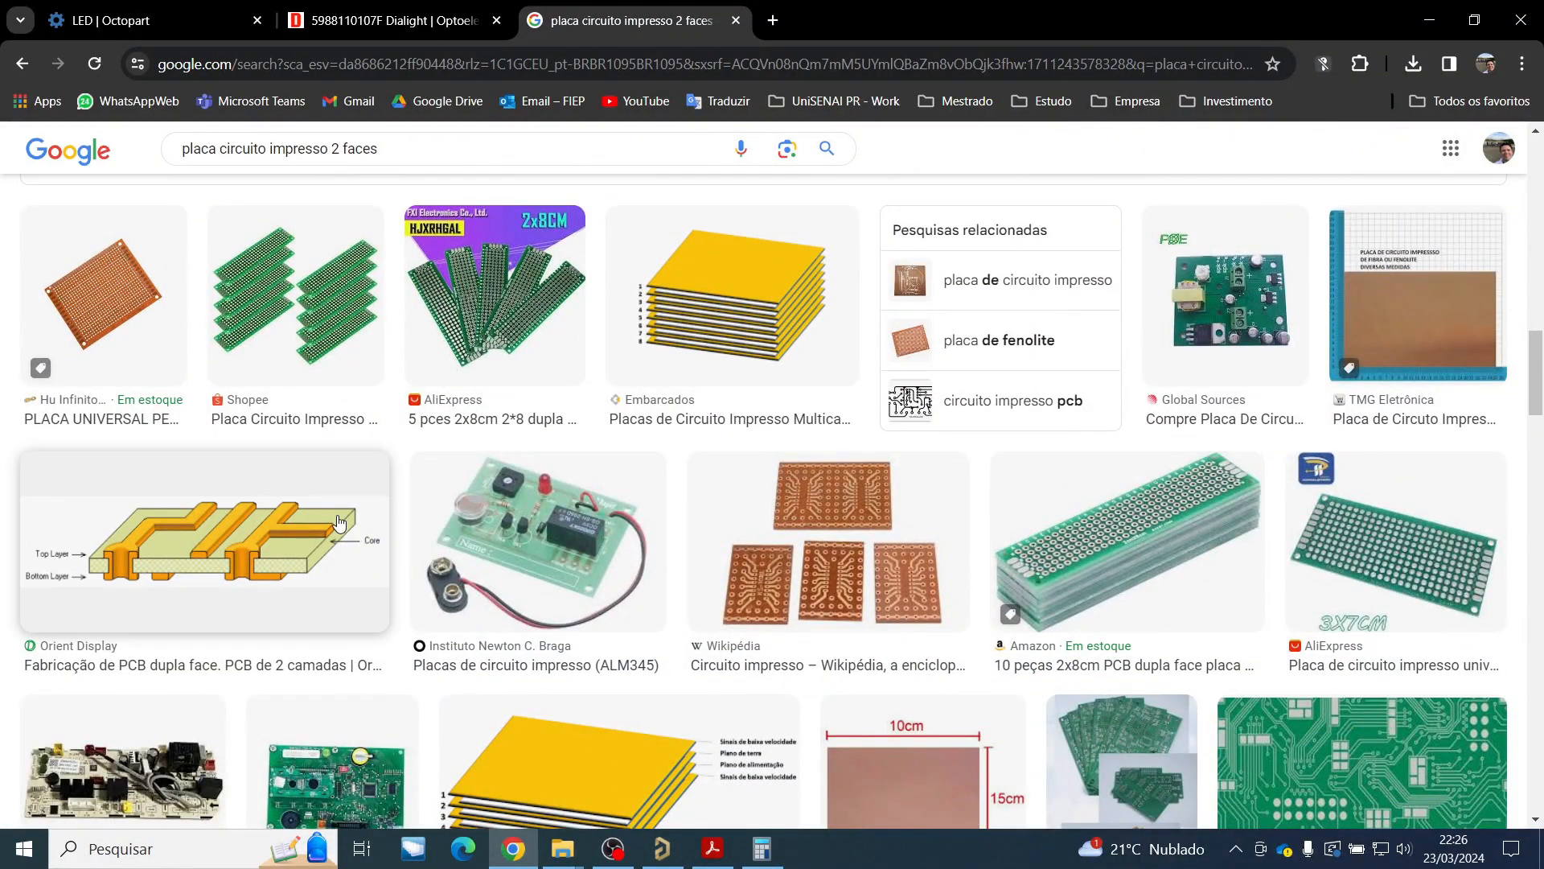
{"action": "scroll", "coordinate": [346, 519], "scroll_direction": "down", "scroll_amount": 3}
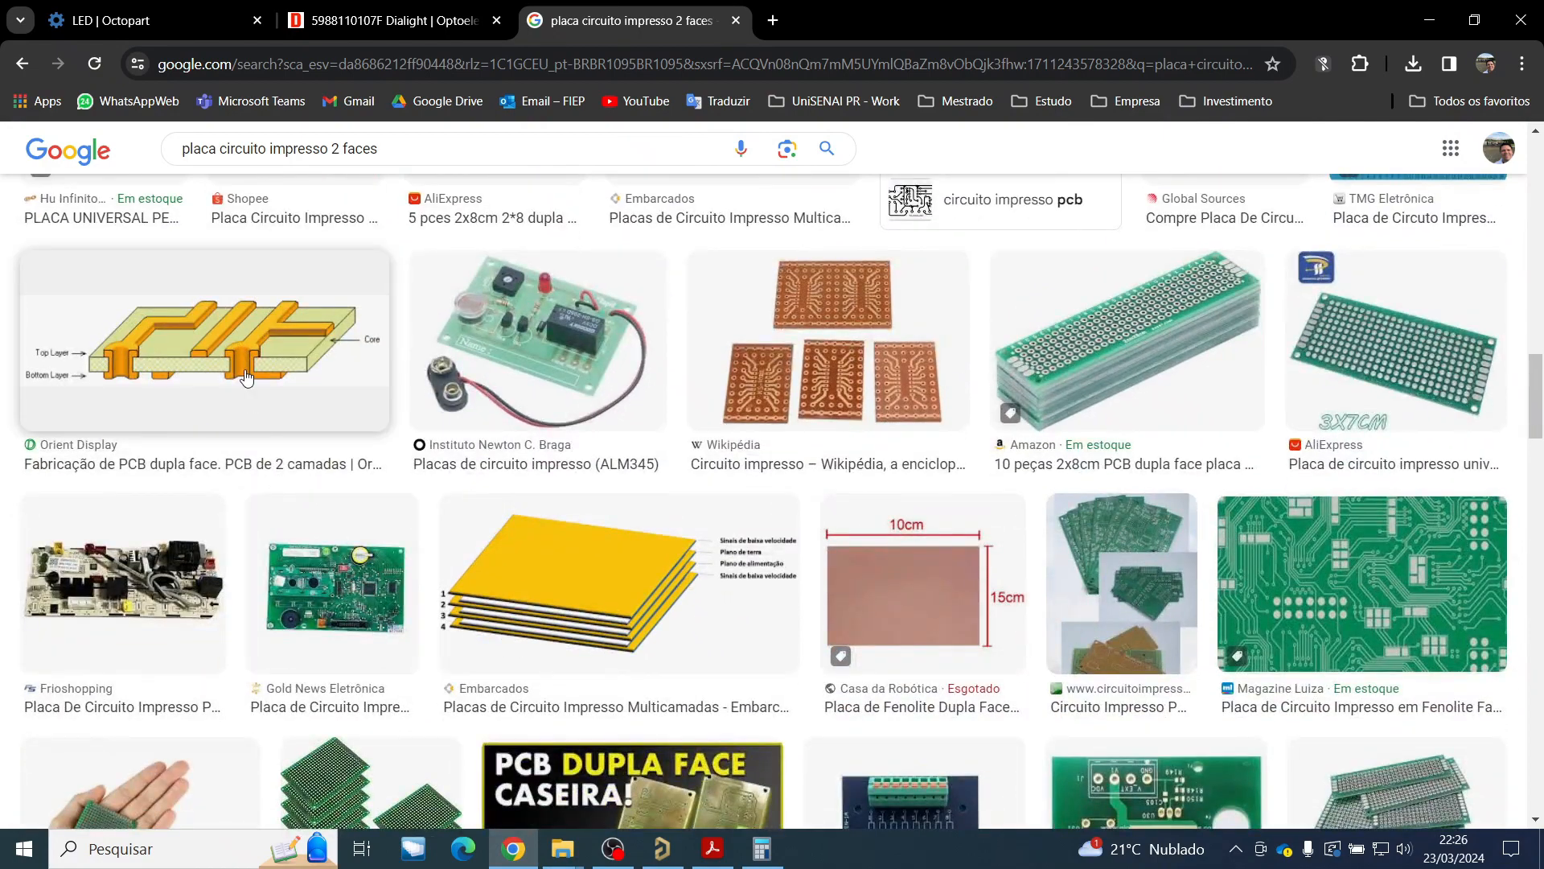
{"action": "left_click", "coordinate": [245, 376]}
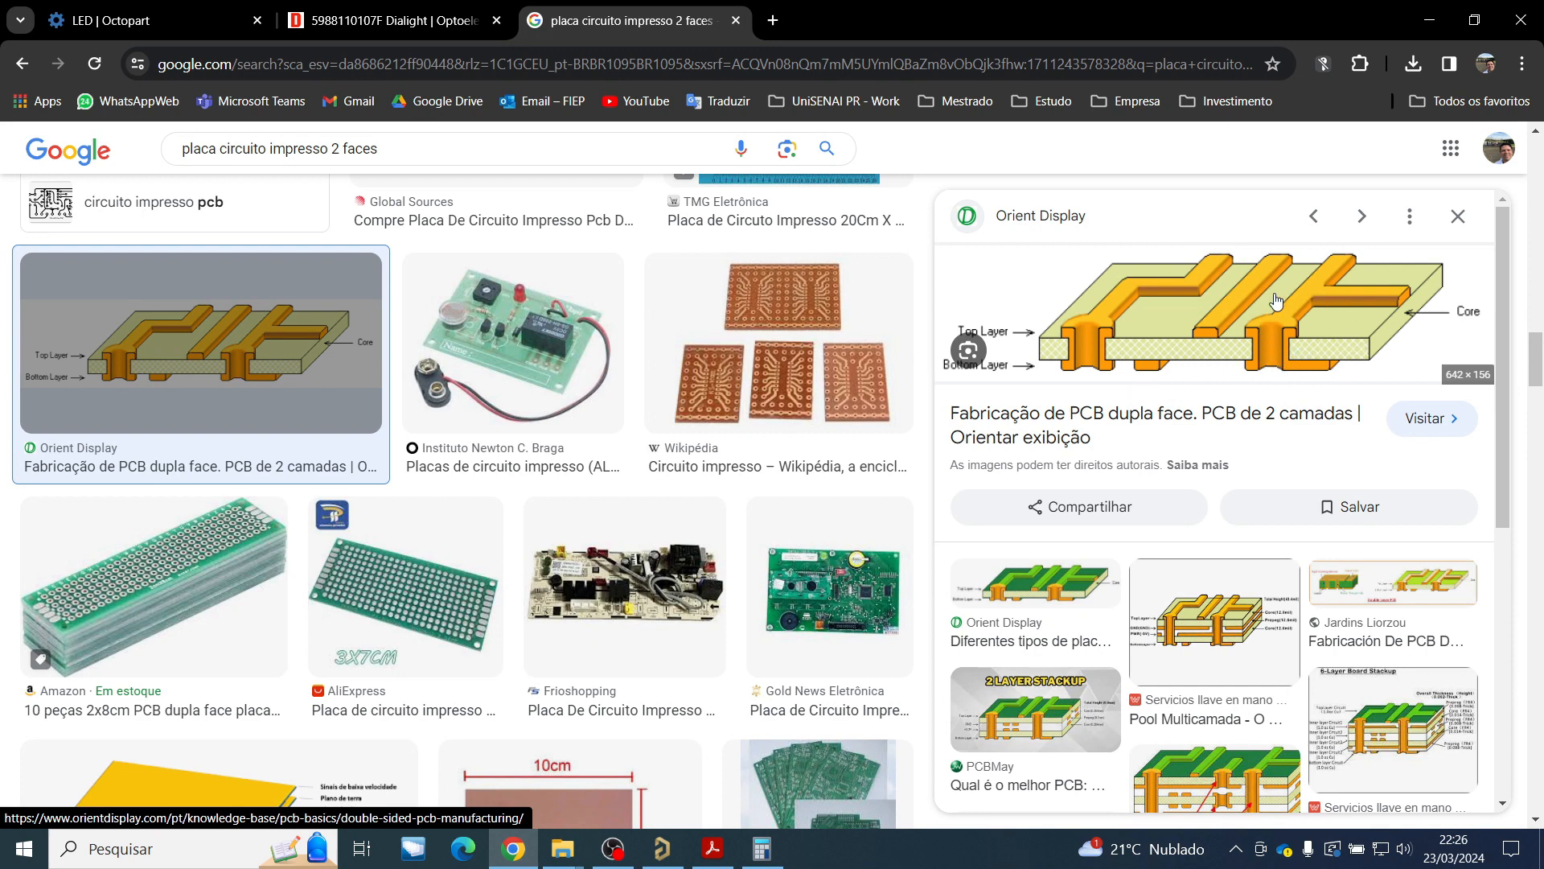
Open the related multilayer PCB article in a new tab and preview the Profesional Review image of a multilayer board's vias.
{"action": "middle_click", "coordinate": [1249, 722]}
{"action": "left_click", "coordinate": [1228, 698]}
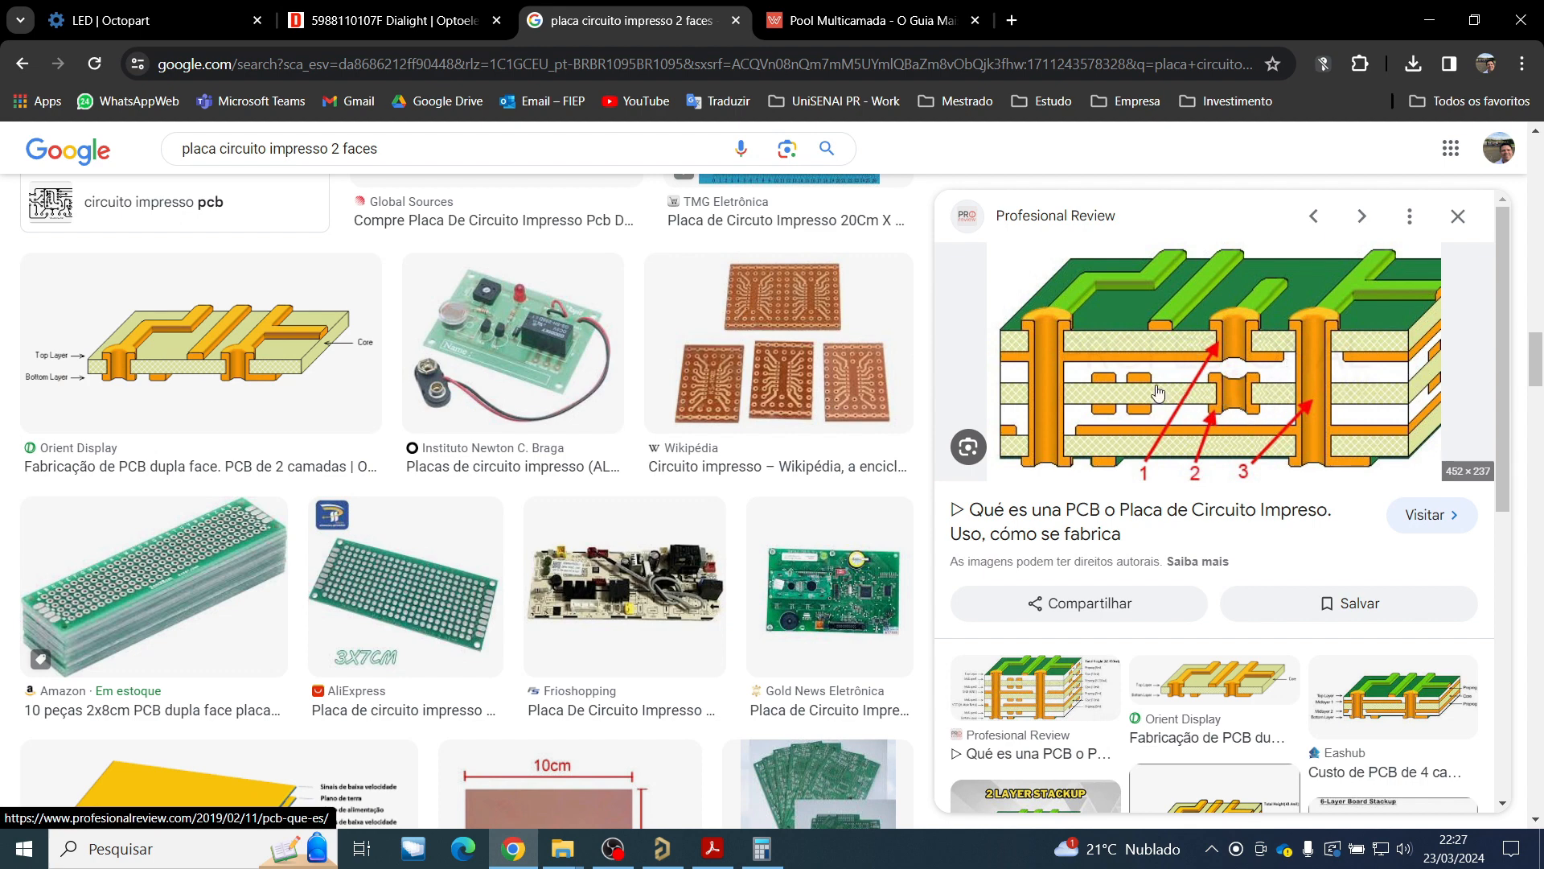
{"action": "scroll", "coordinate": [1157, 388], "scroll_direction": "down", "scroll_amount": 1}
{"action": "scroll", "coordinate": [1157, 389], "scroll_direction": "up", "scroll_amount": 1}
Return to Altium Designer and go through the footprint's Top Layer, Bottom Layer and Top Overlay.
{"action": "left_click", "coordinate": [658, 855]}
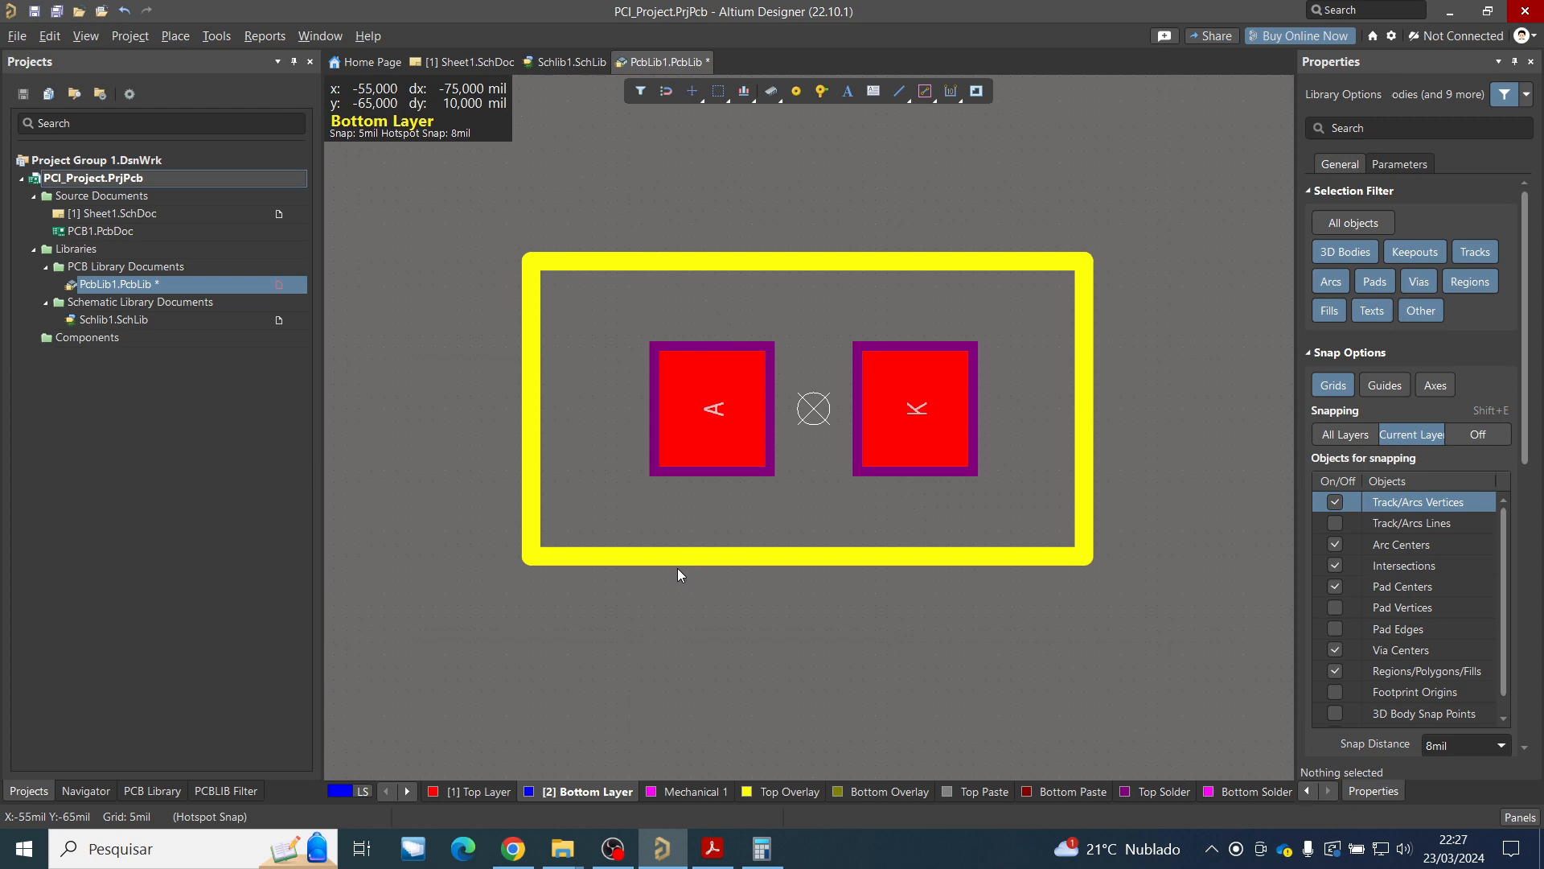
{"action": "left_click", "coordinate": [467, 786]}
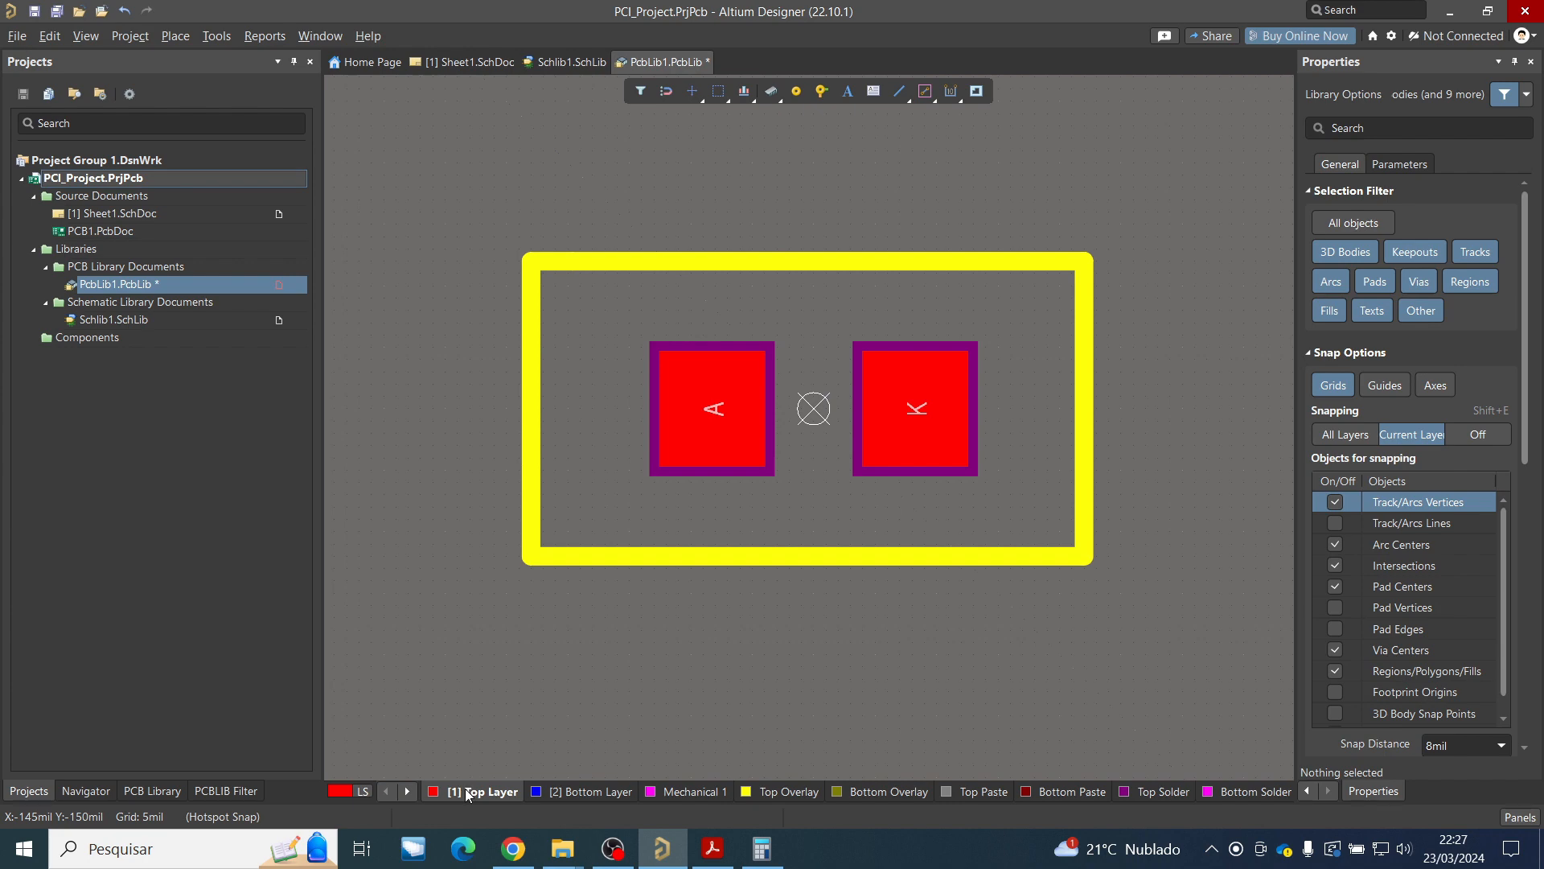
{"action": "left_click", "coordinate": [585, 794]}
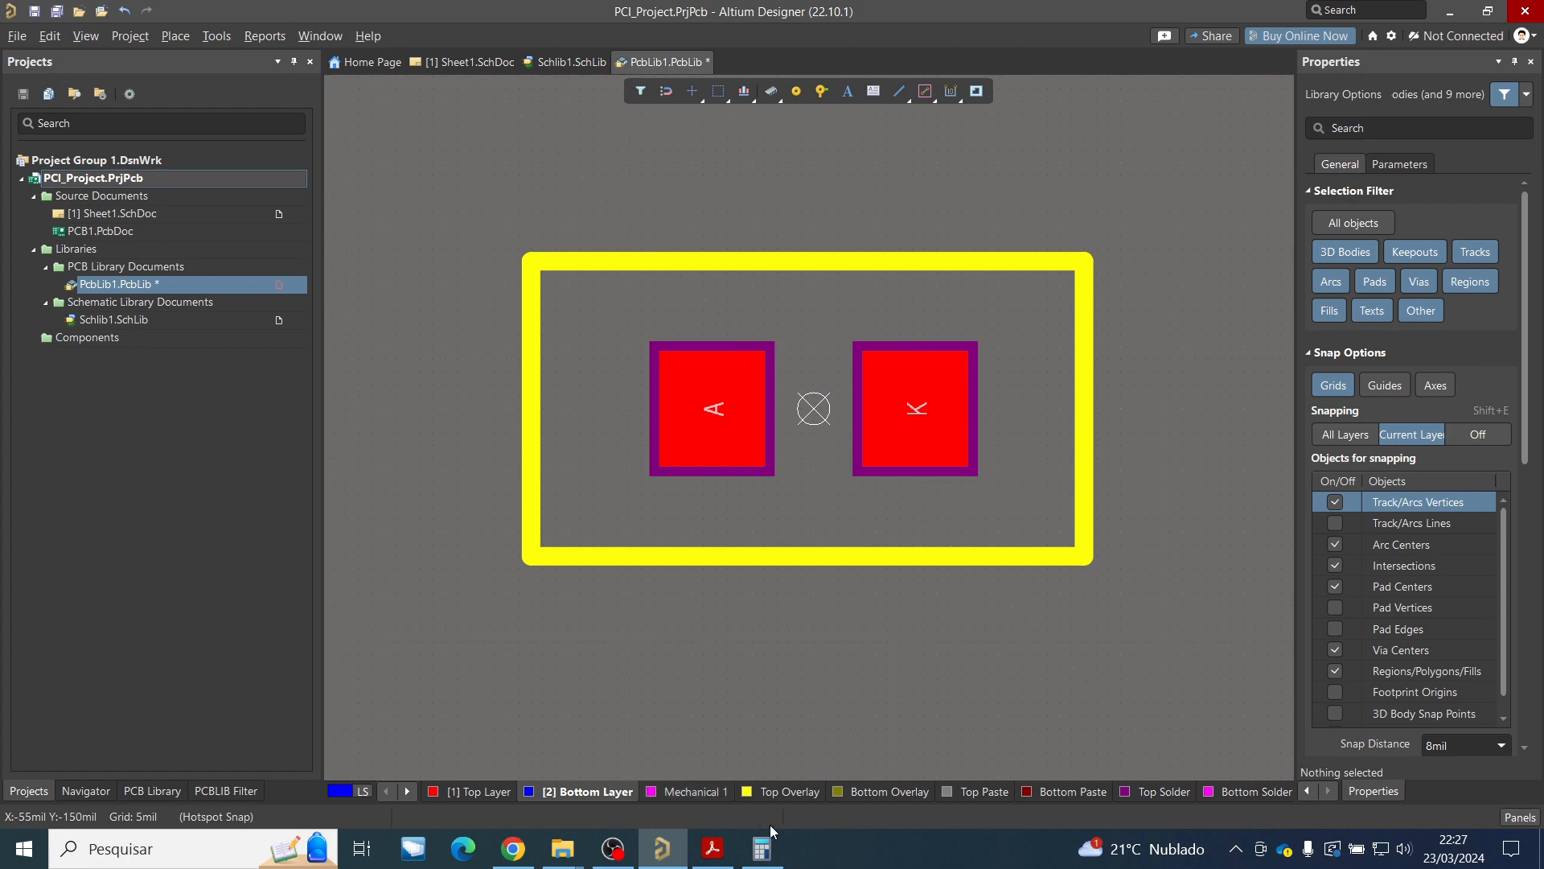
{"action": "left_click", "coordinate": [784, 796]}
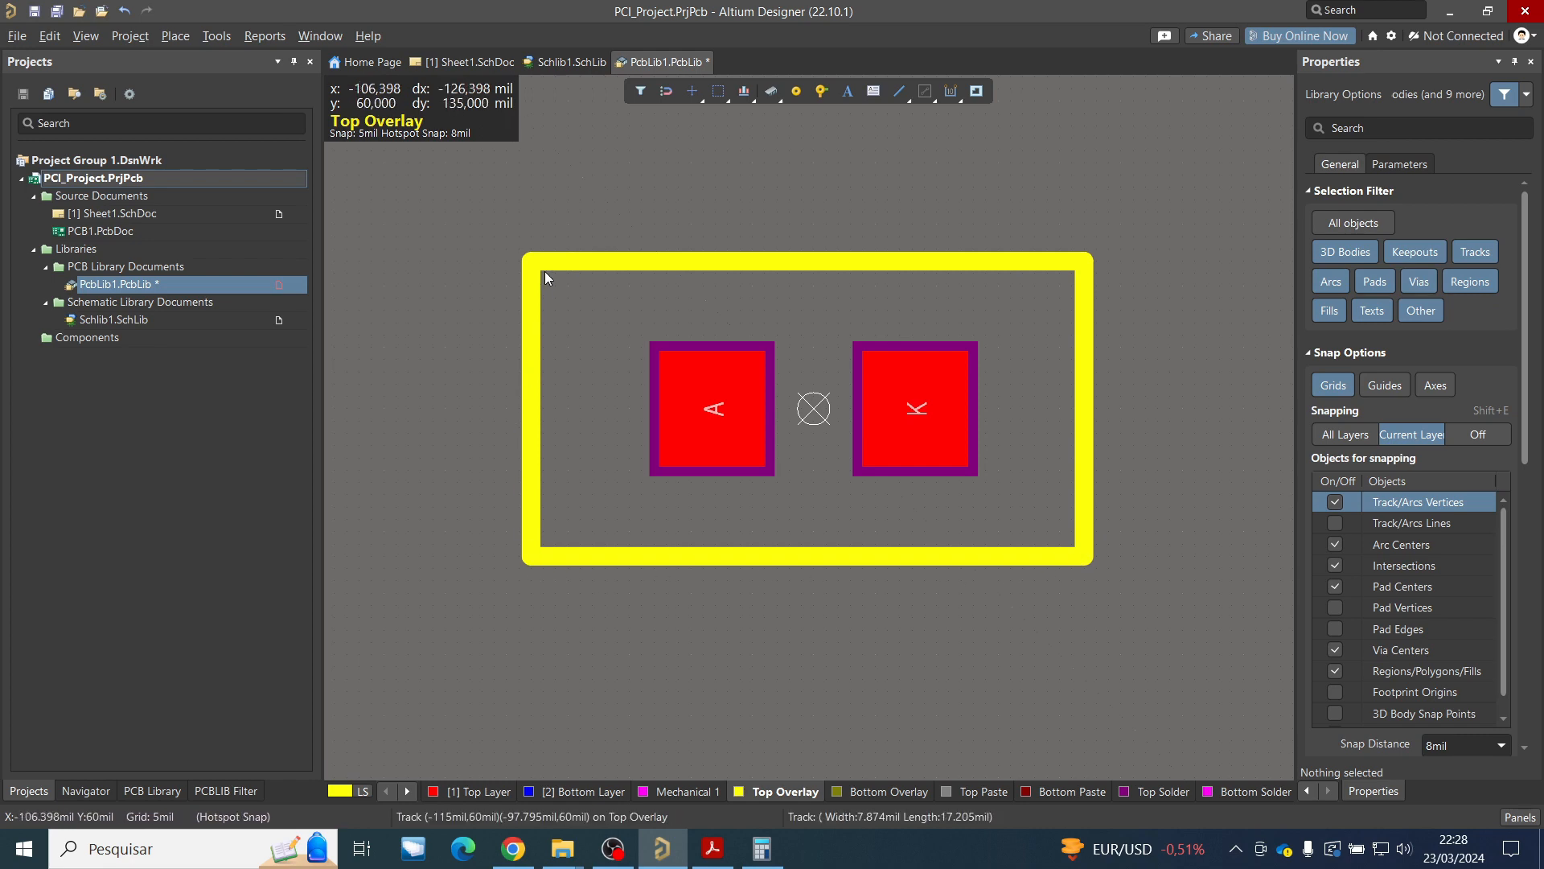
Compare the footprint's Top Solder and Bottom Solder layers.
{"action": "left_click", "coordinate": [407, 792]}
{"action": "left_click", "coordinate": [406, 792]}
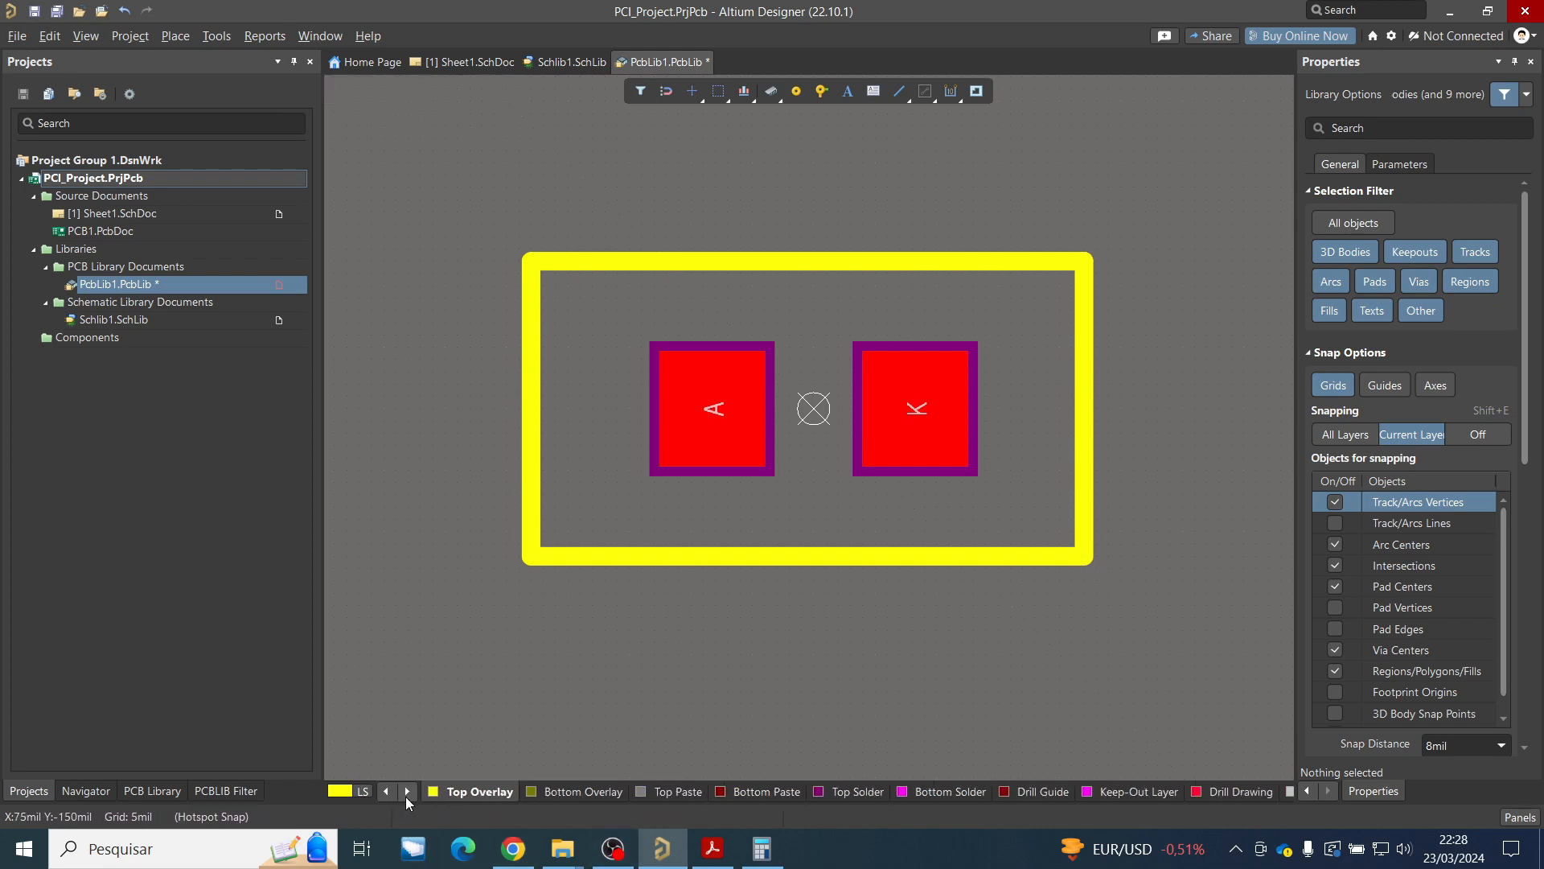
{"action": "left_click", "coordinate": [854, 792]}
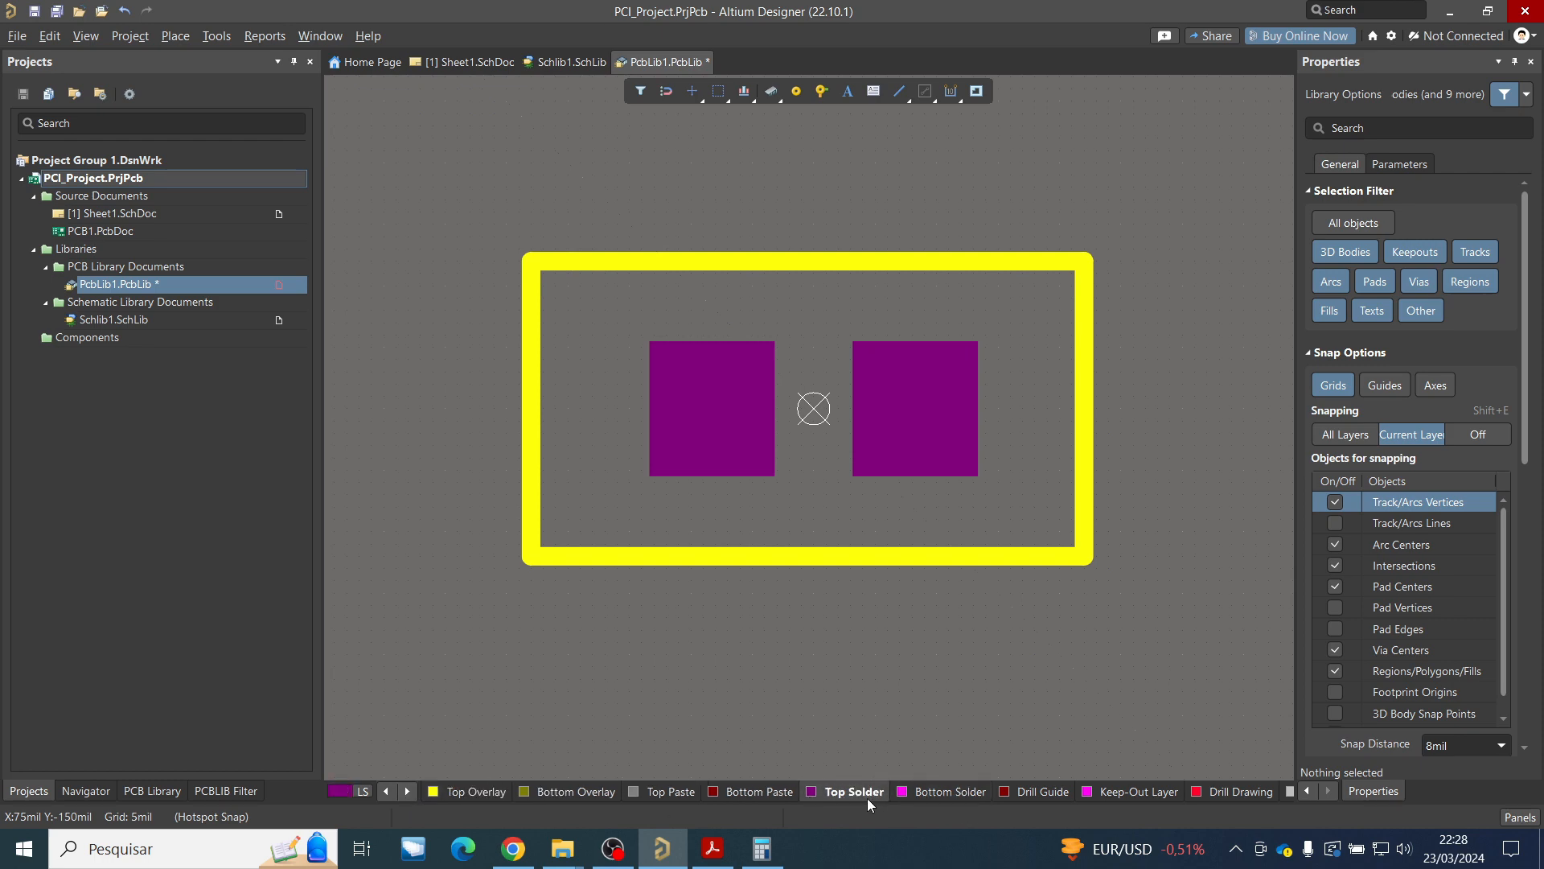
{"action": "left_click", "coordinate": [923, 799]}
{"action": "left_click", "coordinate": [875, 801]}
{"action": "left_click", "coordinate": [944, 801]}
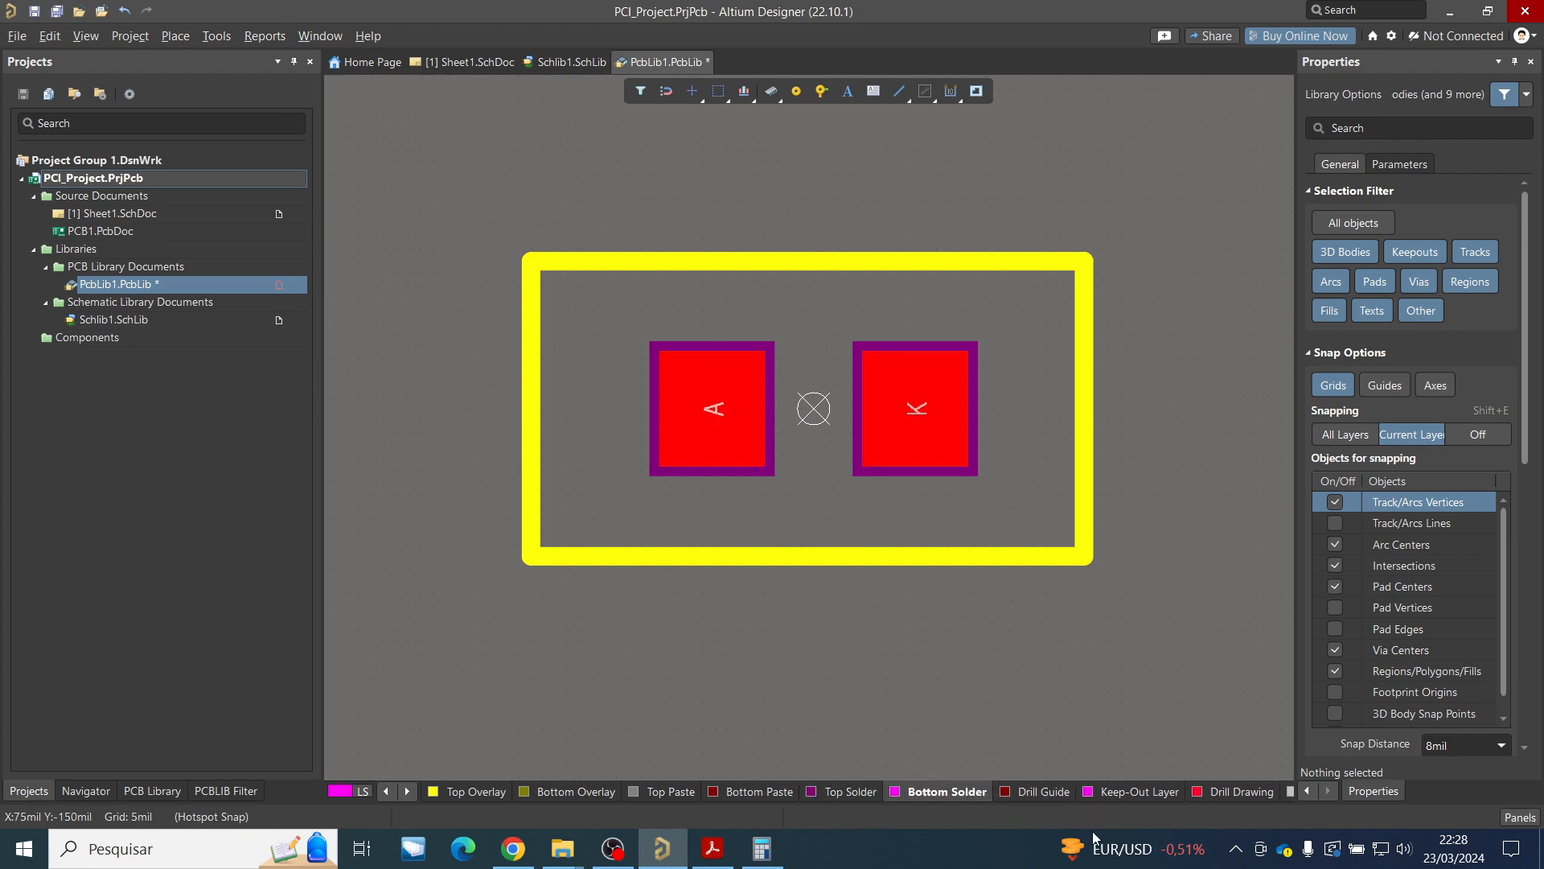
Make Top Layer active and cycle through the single-layer display modes, ending with all layers shown.
{"action": "left_click", "coordinate": [388, 792]}
{"action": "left_click", "coordinate": [393, 789]}
{"action": "left_click", "coordinate": [481, 798]}
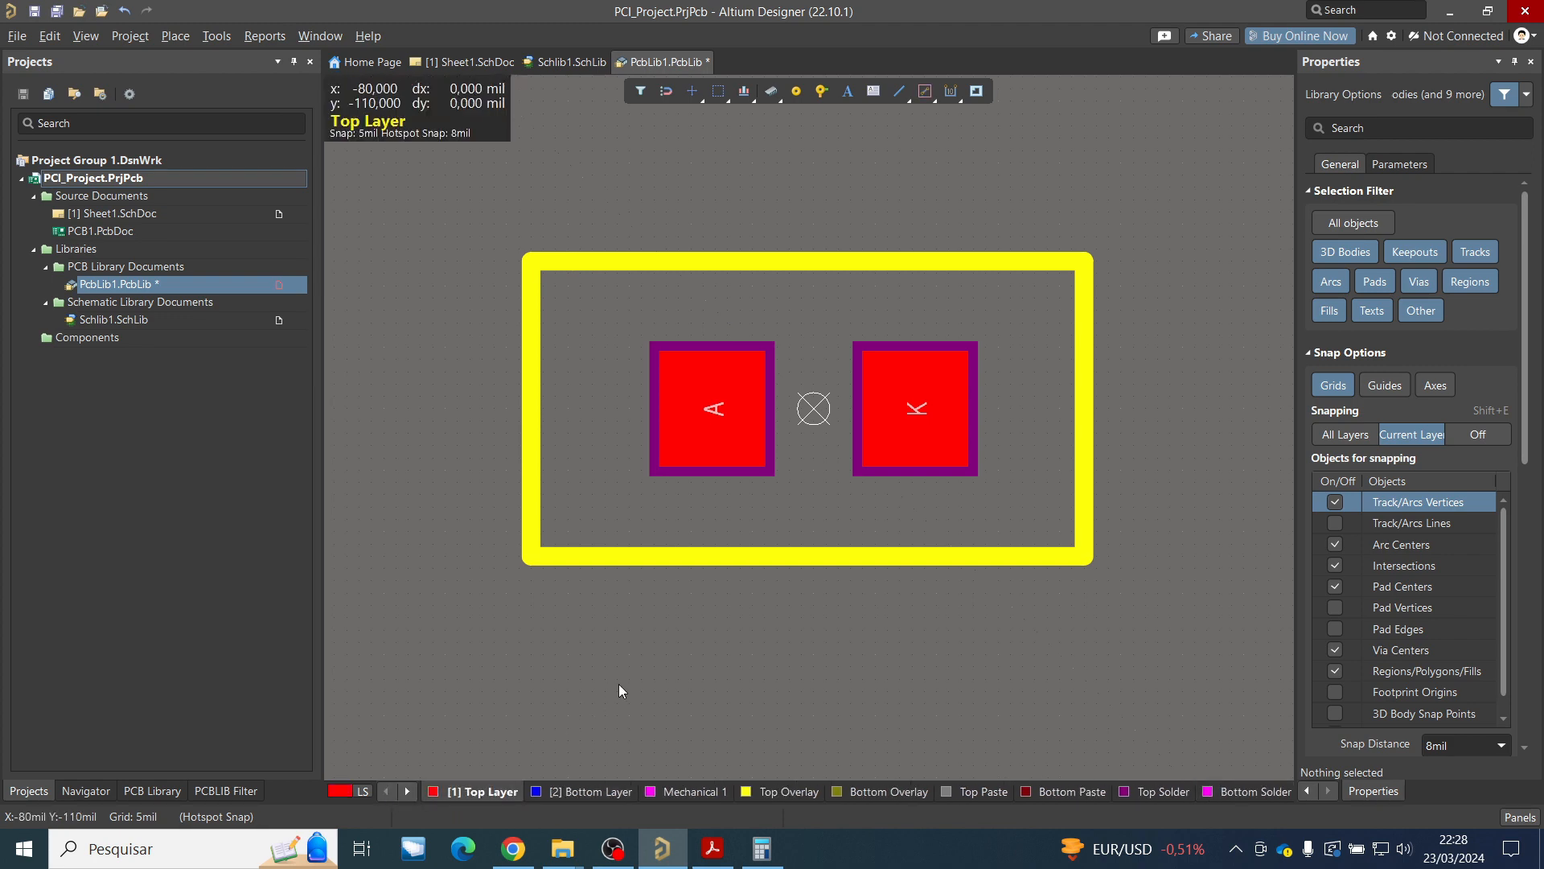
{"action": "key", "text": "shift+s"}
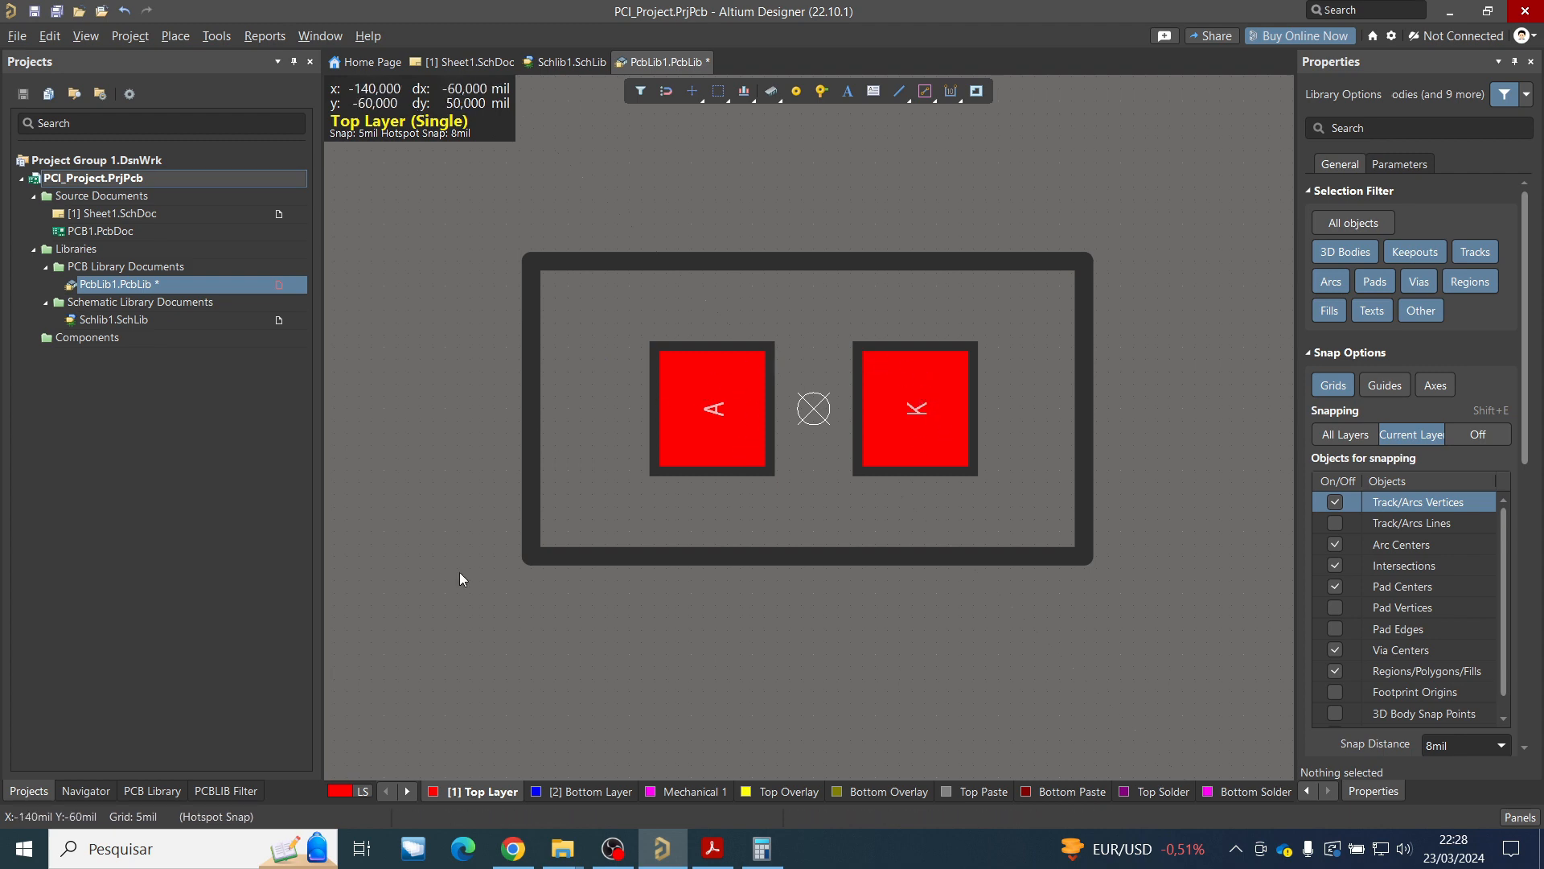
{"action": "key", "text": "shift+s"}
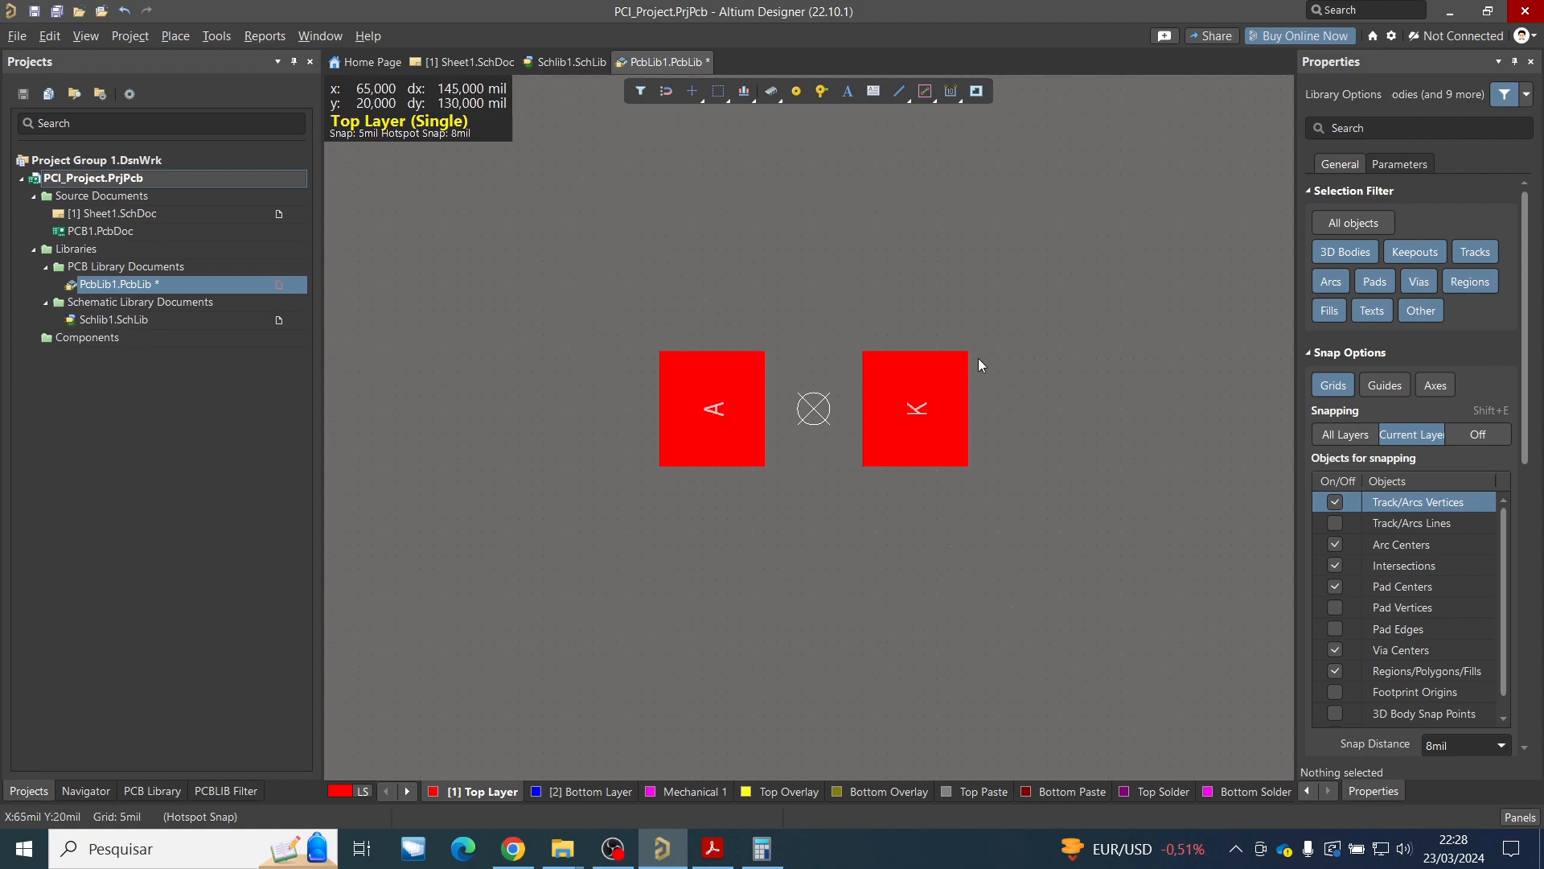
{"action": "key", "text": "shift+s"}
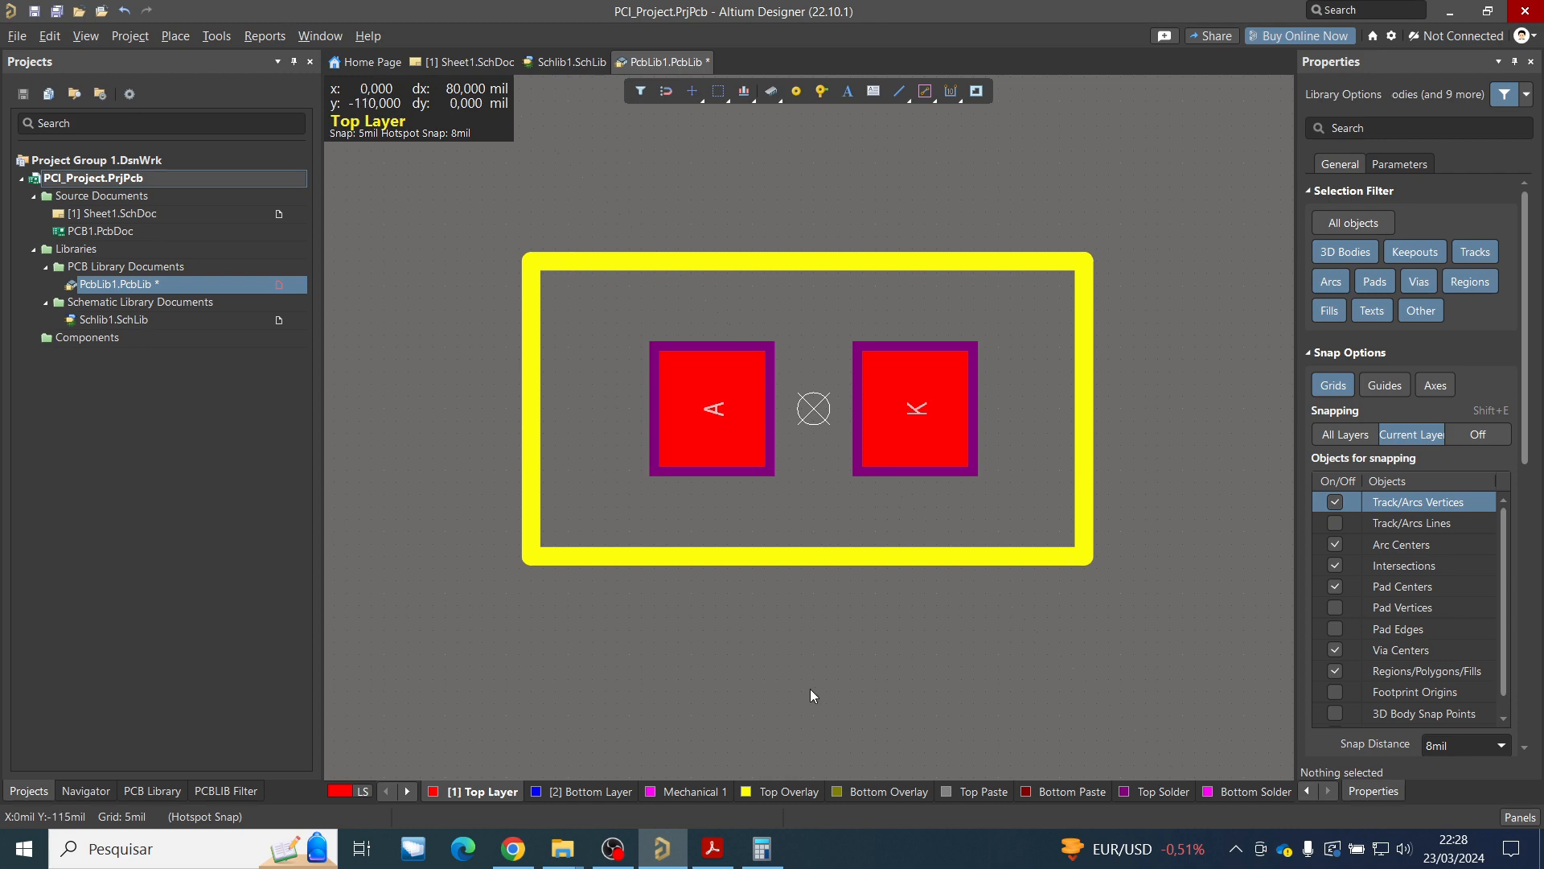
Make Top Overlay active and inspect the outline in the single-layer modes, ending with all layers shown.
{"action": "left_click", "coordinate": [790, 790]}
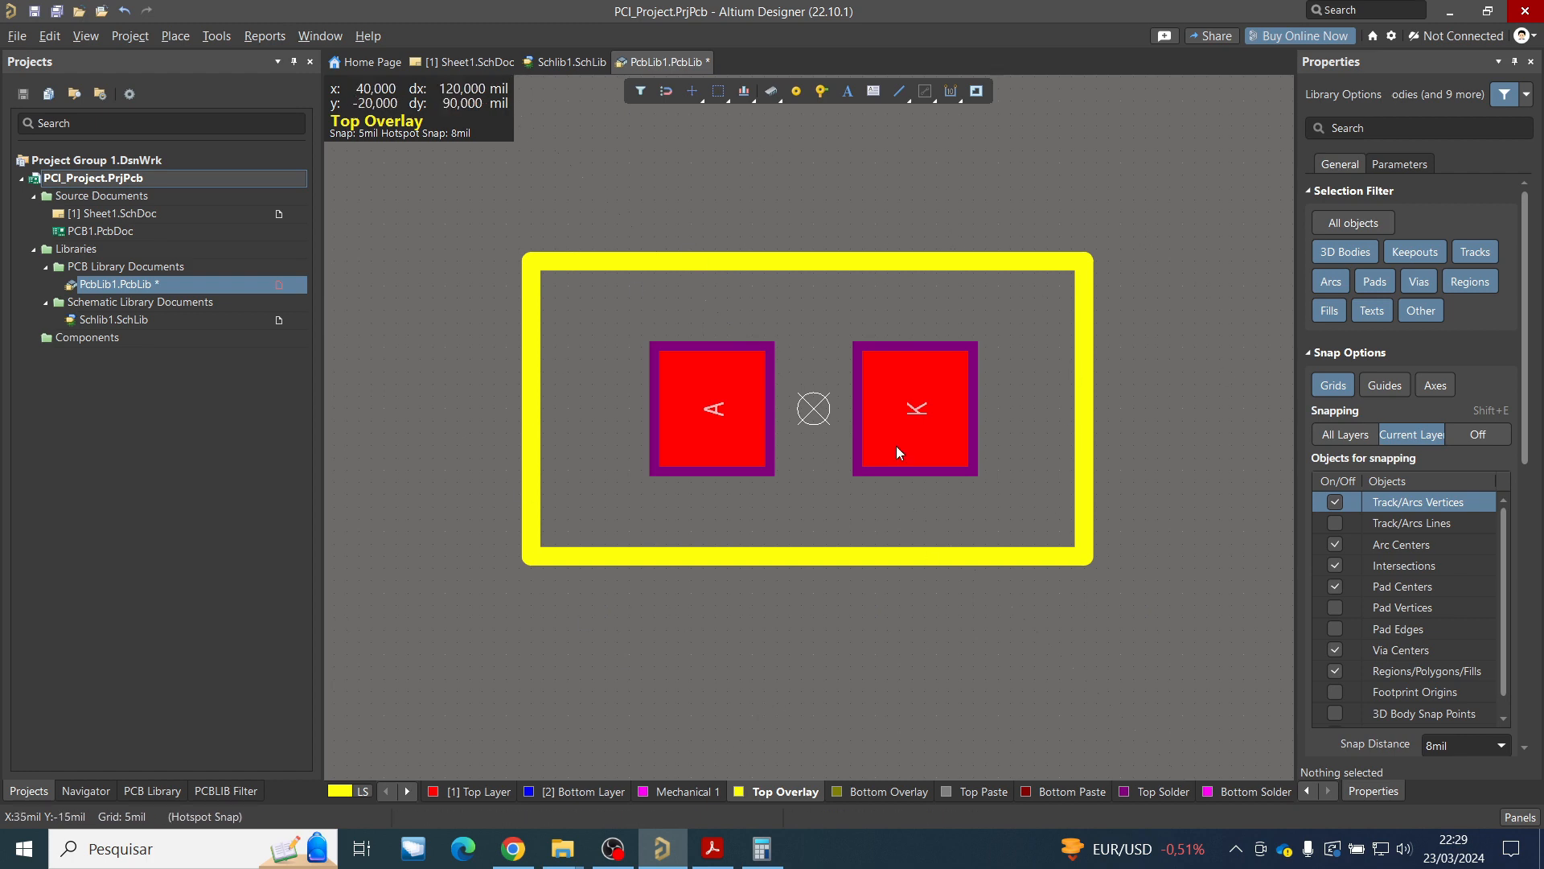
{"action": "key", "text": "shift+s"}
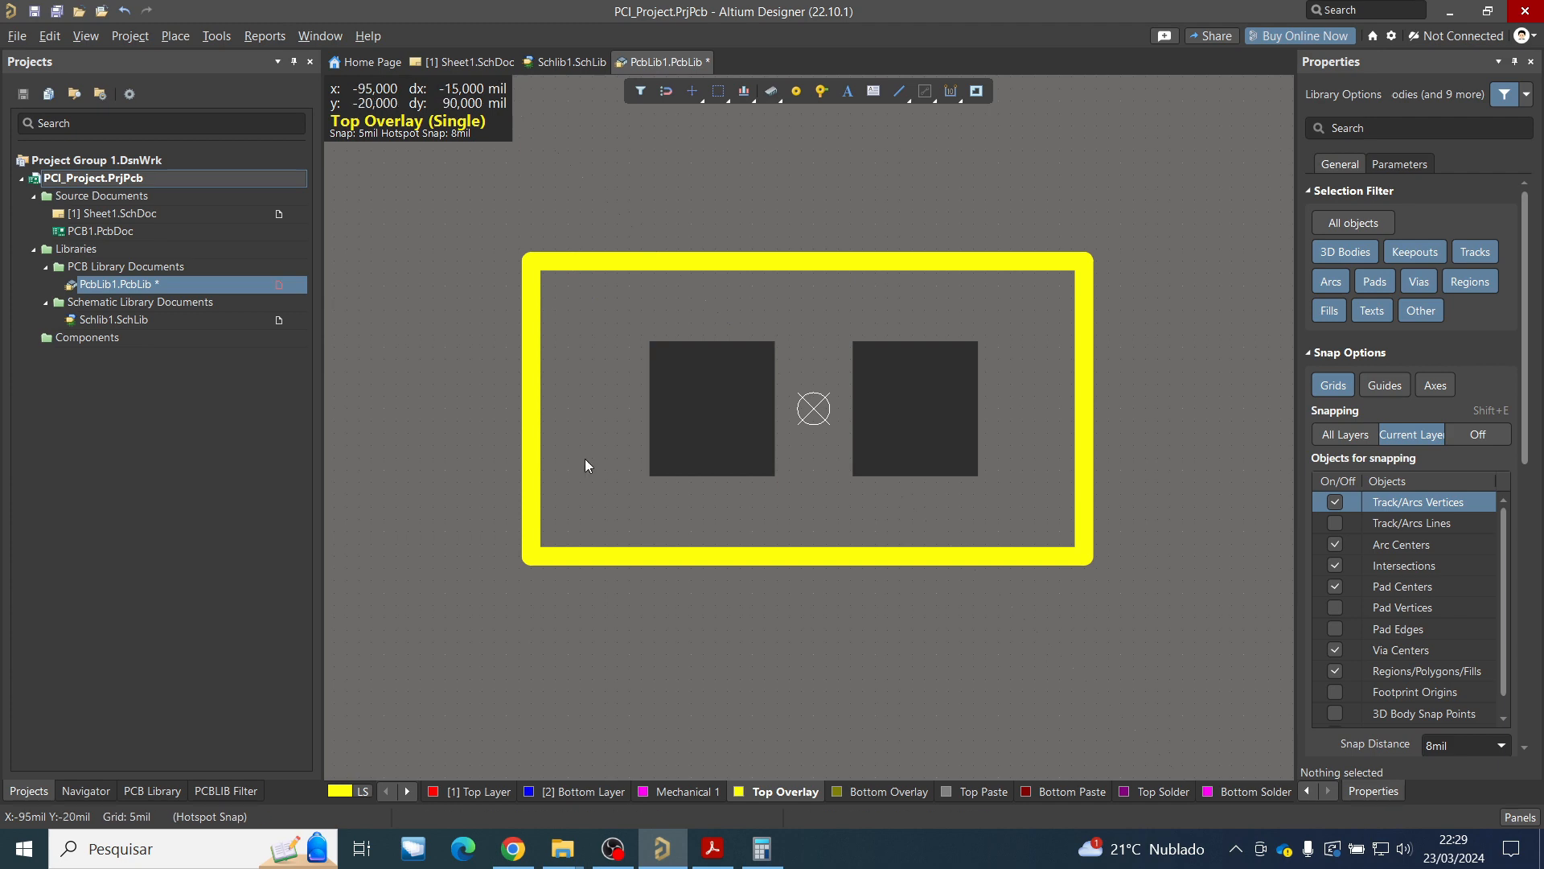
{"action": "key", "text": "shift+s"}
{"action": "key", "text": "shift+s"}
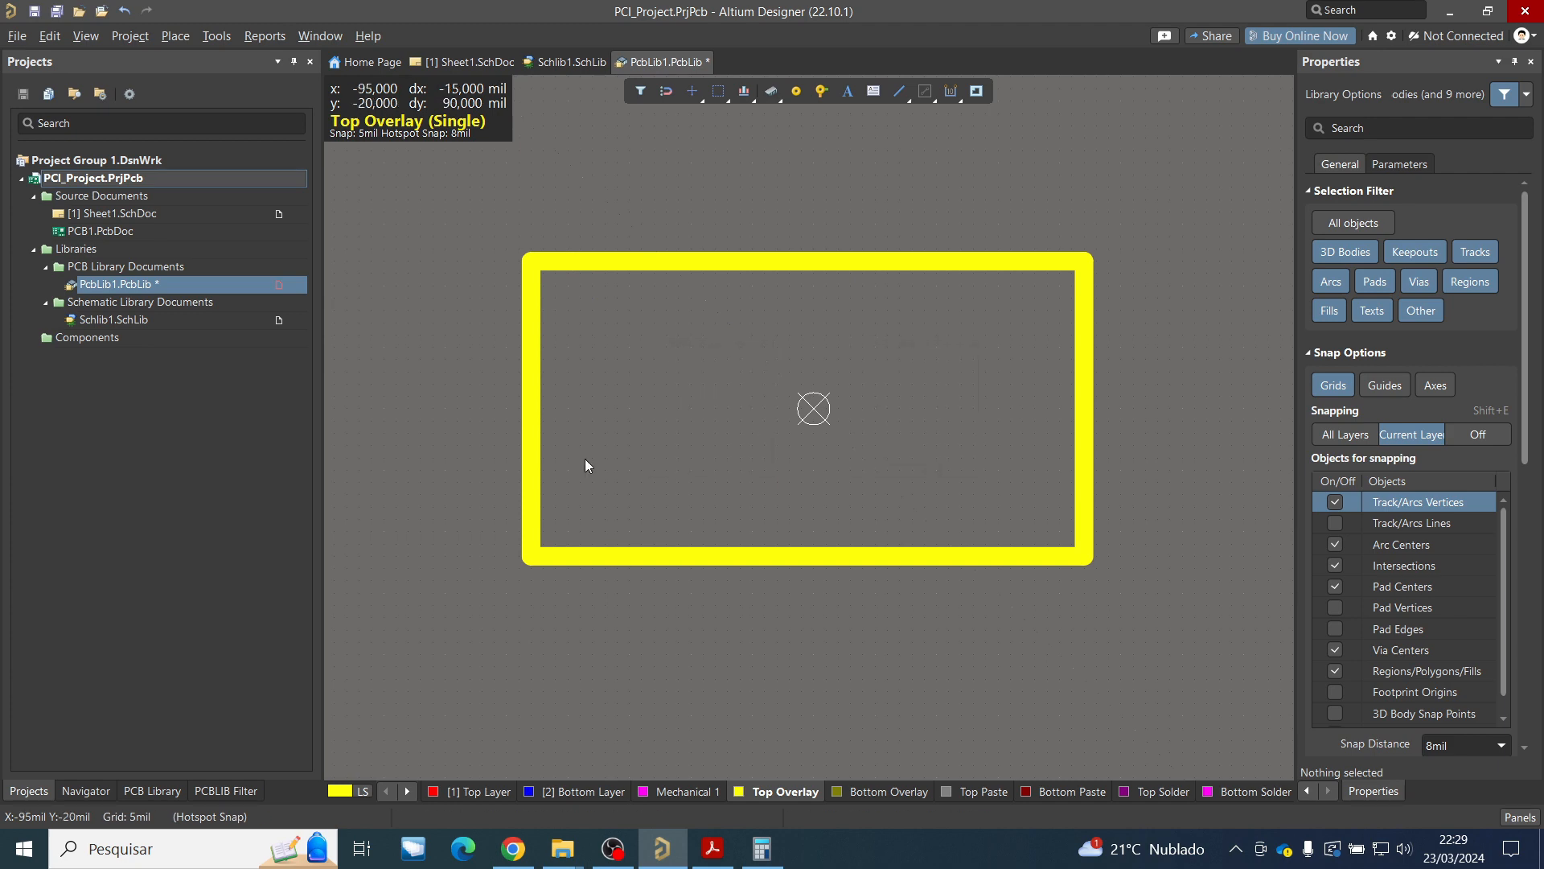
{"action": "key", "text": "shift+s"}
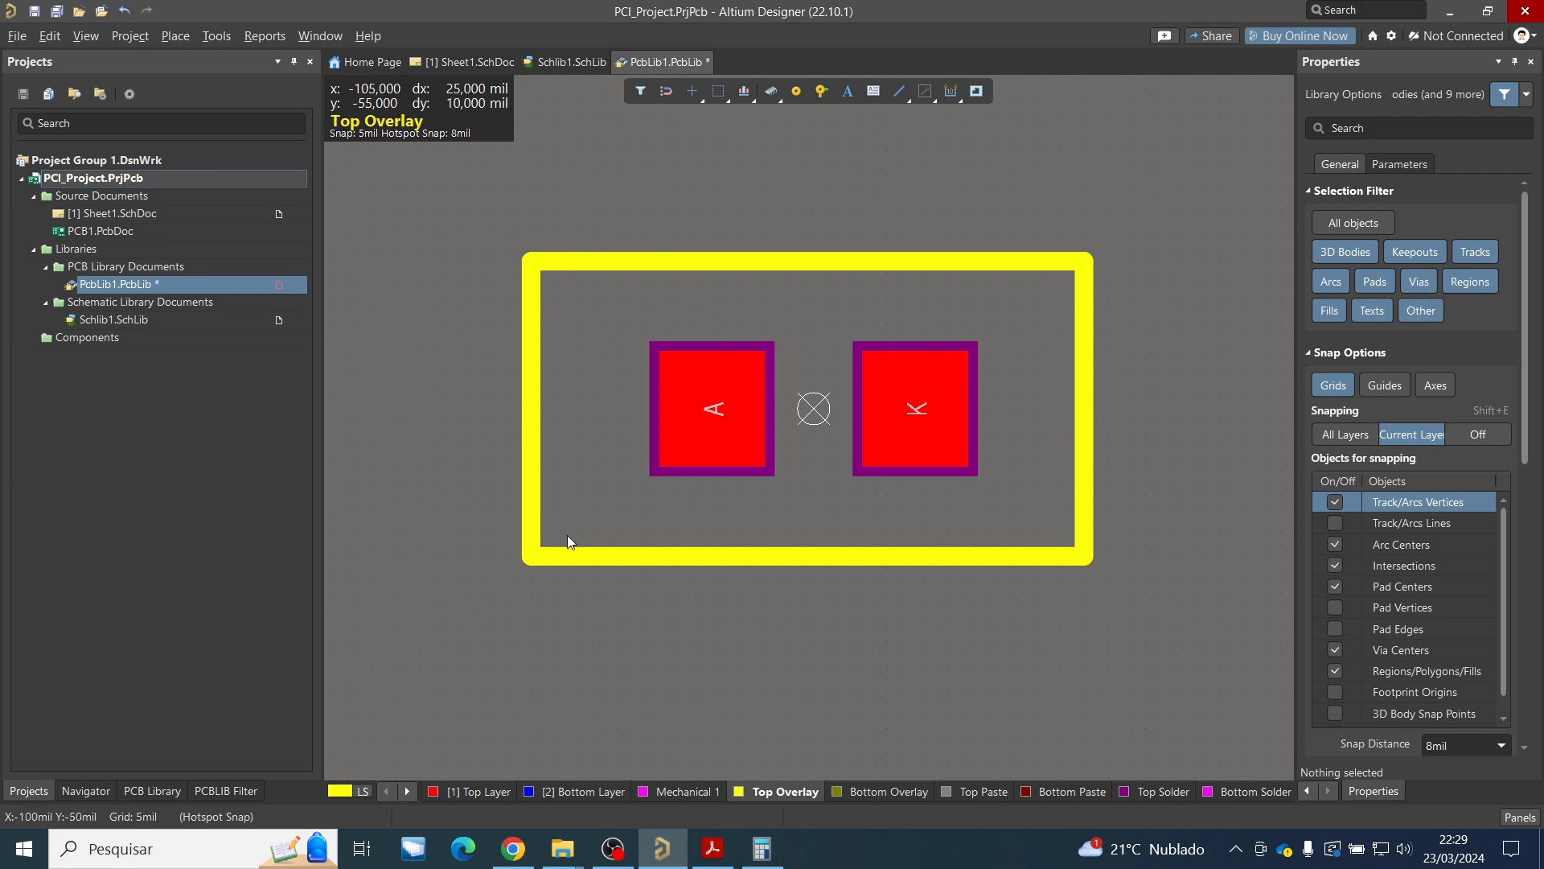
Inspect the footprint's pads and overlay outline in 3D from an oblique angle, and return to 2D layout mode.
{"action": "scroll", "coordinate": [810, 410], "scroll_direction": "down", "scroll_amount": 2, "text": "ctrl"}
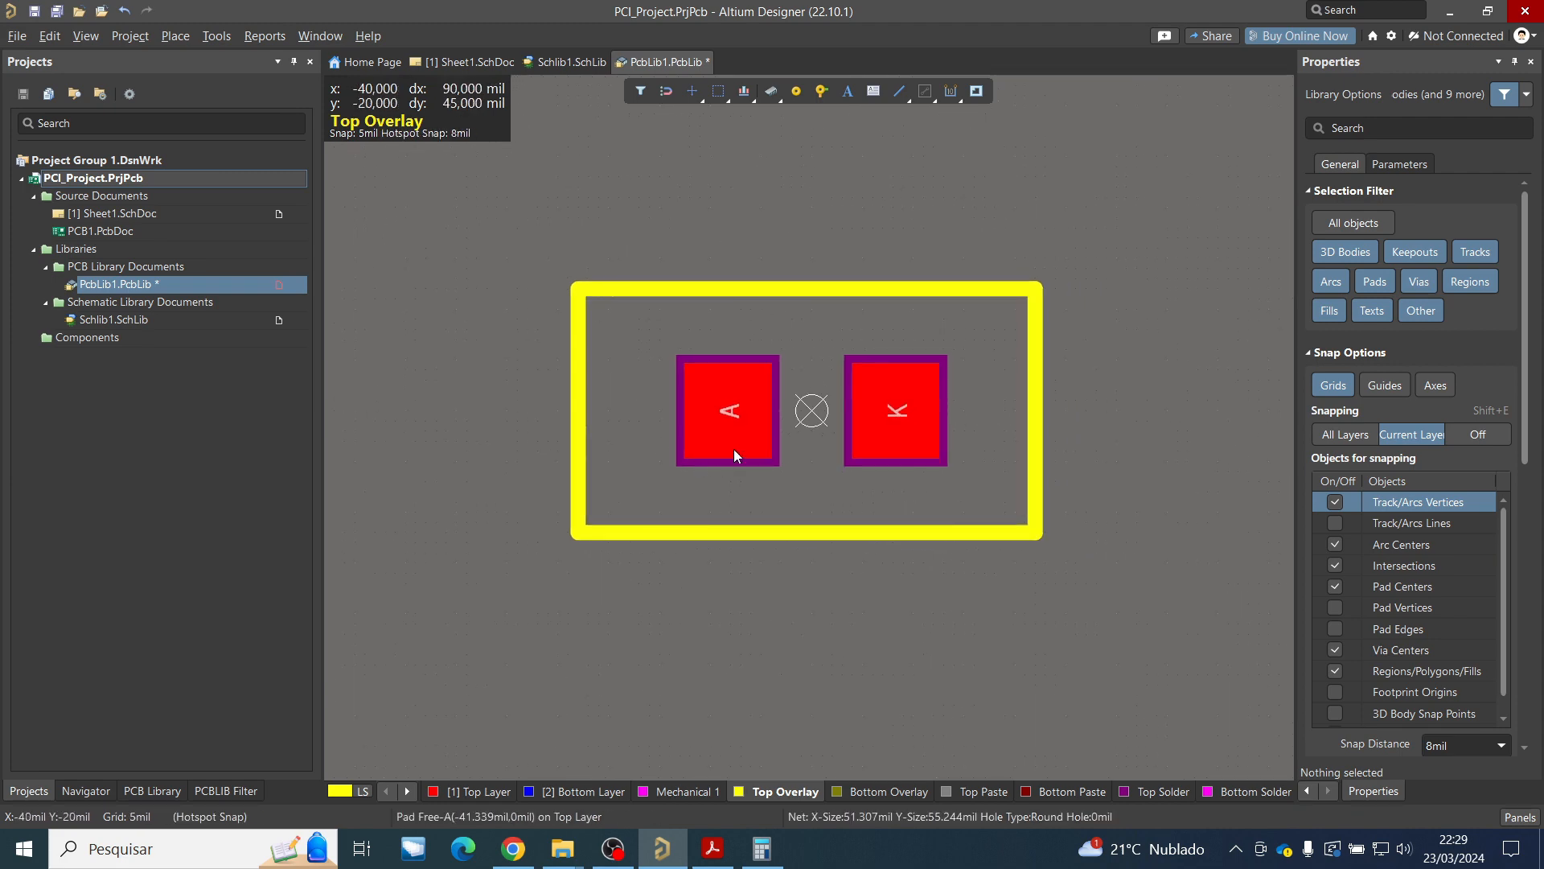
{"action": "key", "text": "3"}
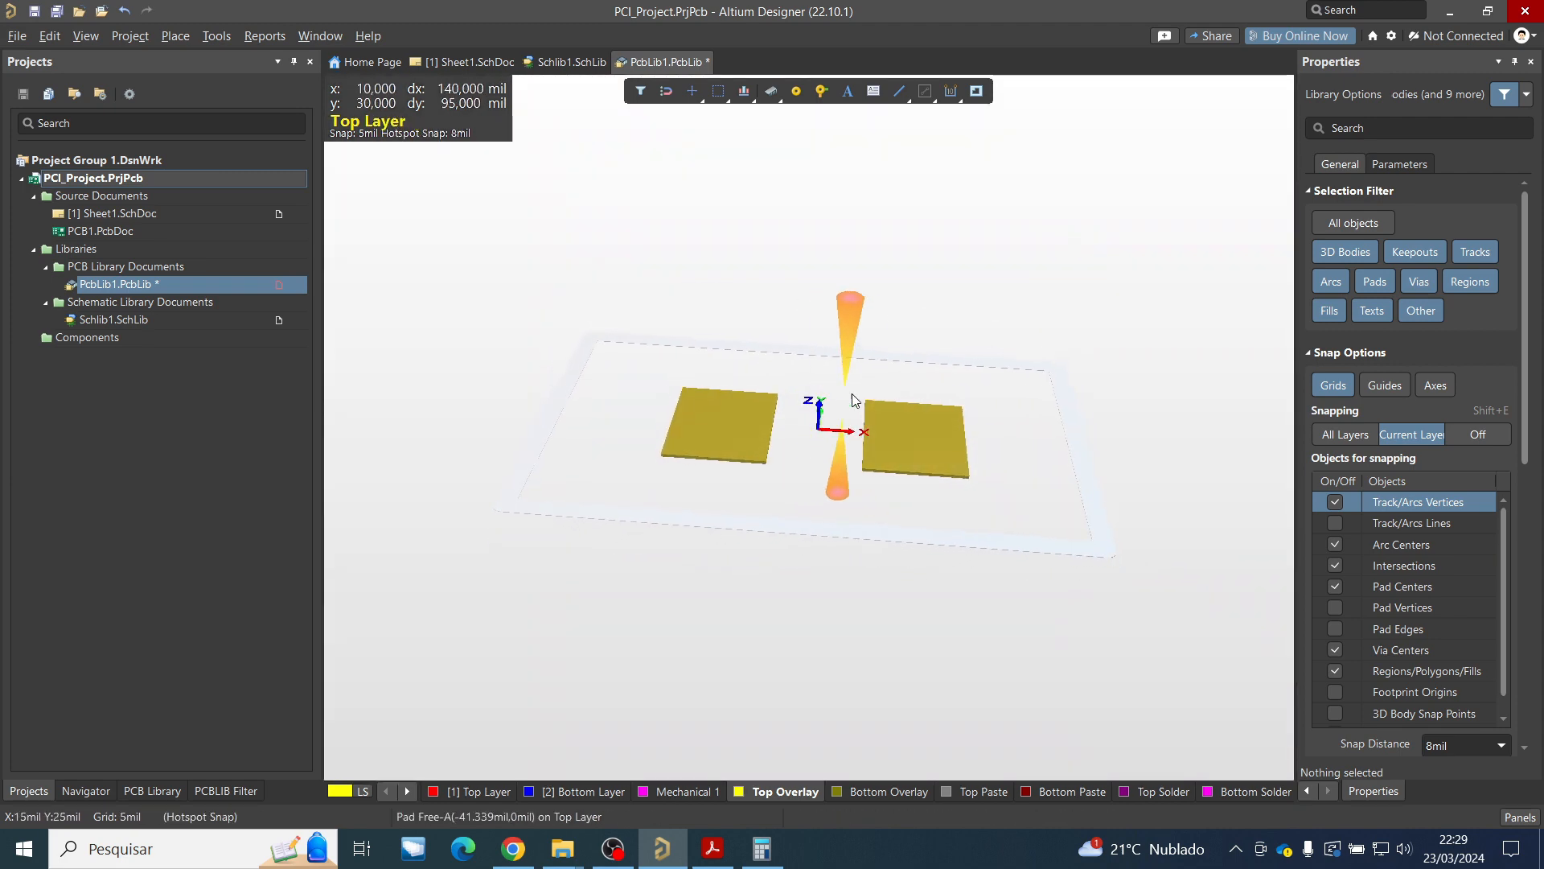
{"action": "right_click_drag", "start_coordinate": [944, 458], "coordinate": [761, 592], "text": "shift"}
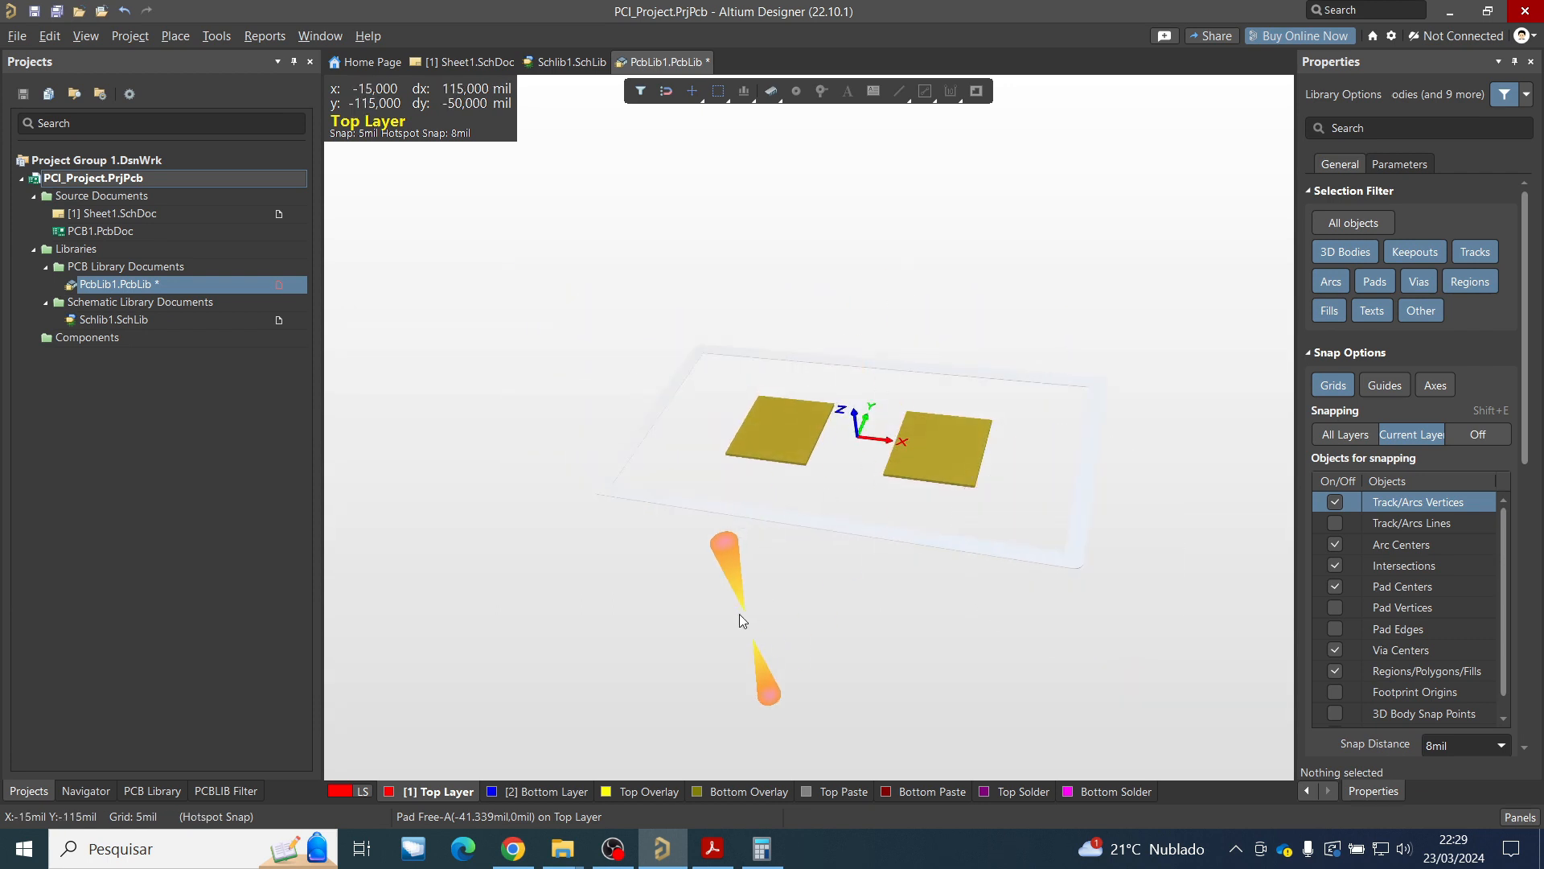
{"action": "key", "text": "2"}
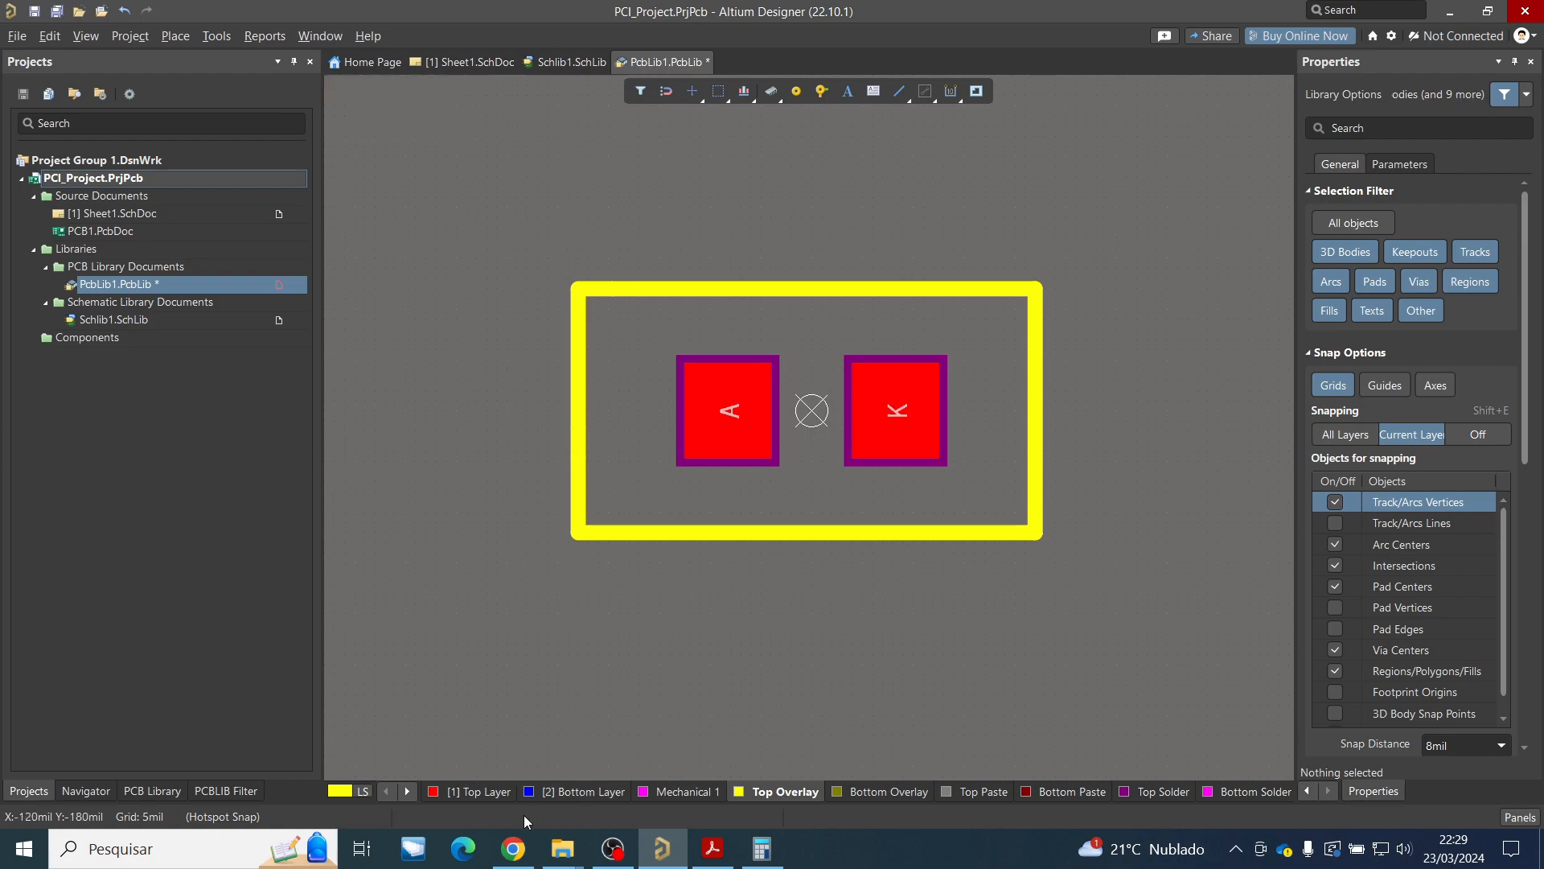
{"action": "left_click", "coordinate": [513, 846]}
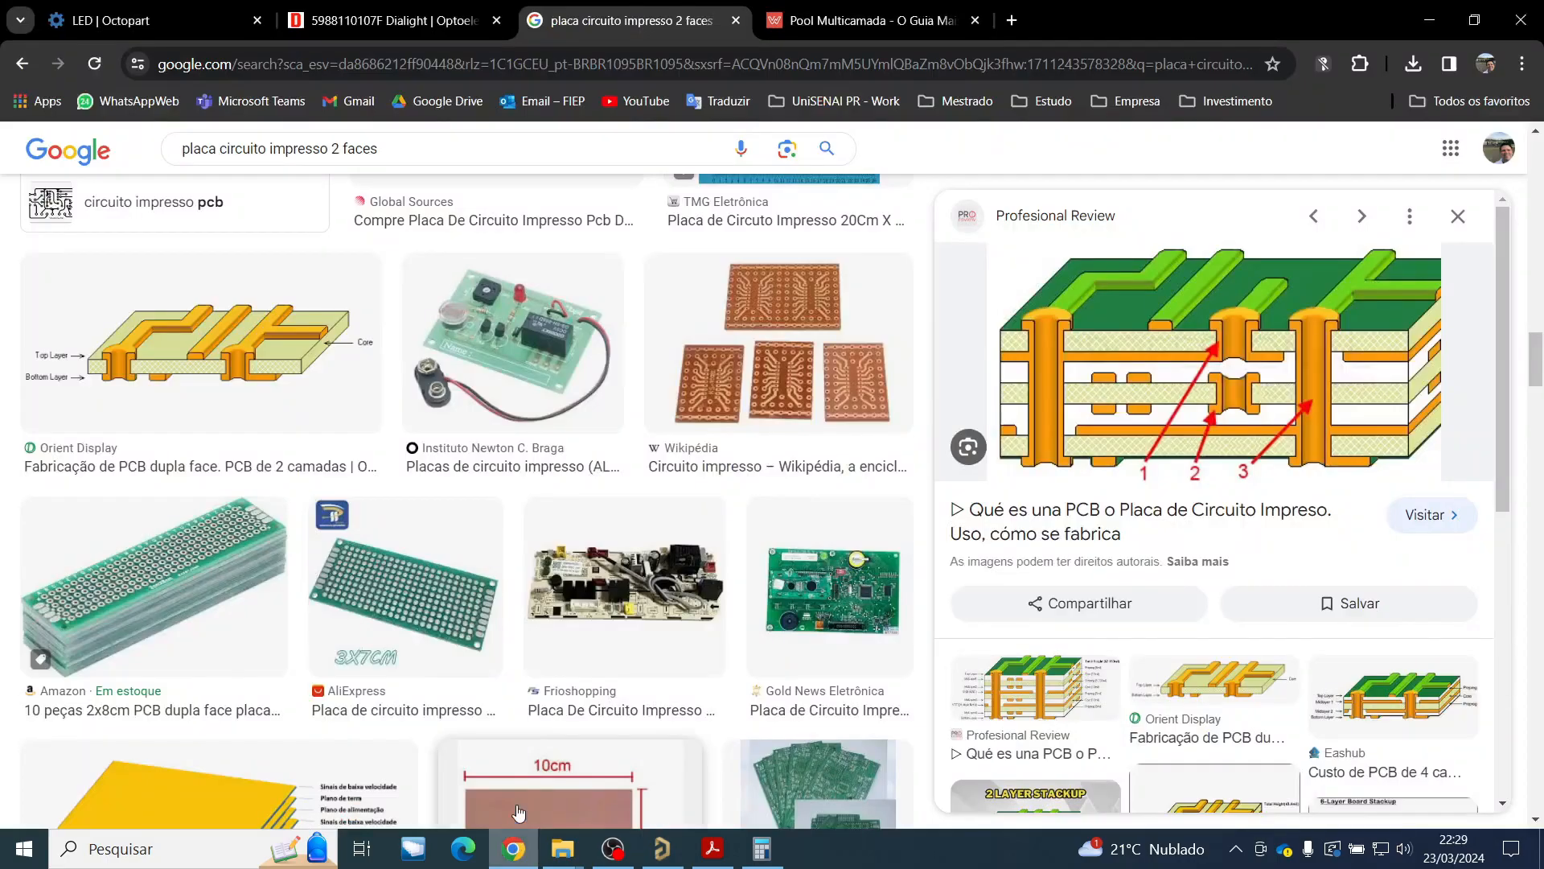
{"action": "left_click", "coordinate": [358, 22]}
{"action": "scroll", "coordinate": [369, 241], "scroll_direction": "down", "scroll_amount": 5}
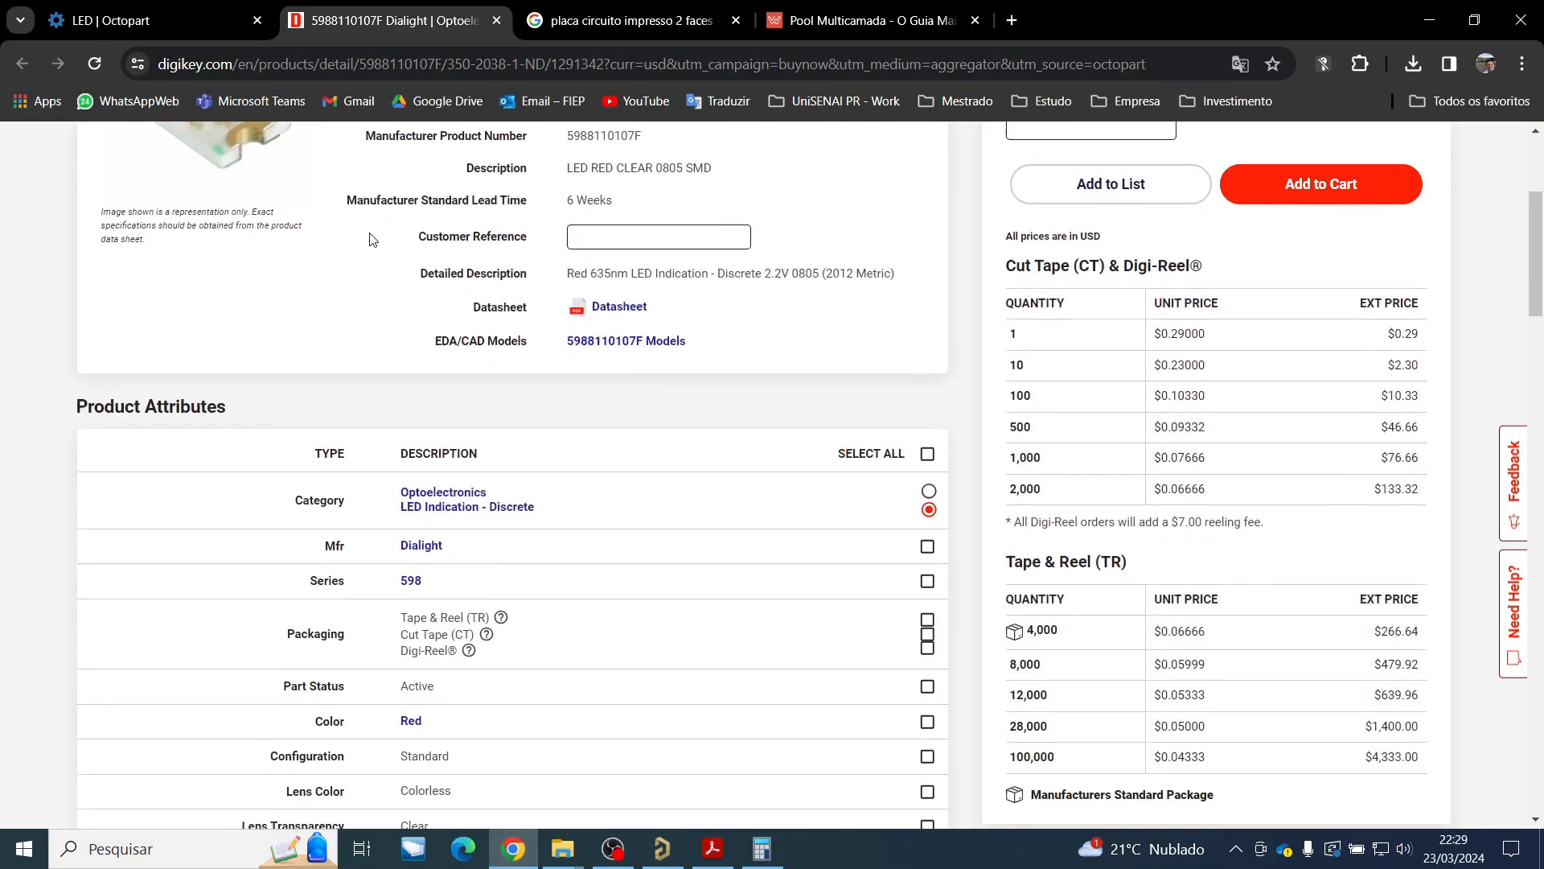
{"action": "scroll", "coordinate": [368, 255], "scroll_direction": "up", "scroll_amount": 6}
{"action": "scroll", "coordinate": [368, 256], "scroll_direction": "down", "scroll_amount": 9}
{"action": "scroll", "coordinate": [427, 325], "scroll_direction": "down", "scroll_amount": 9}
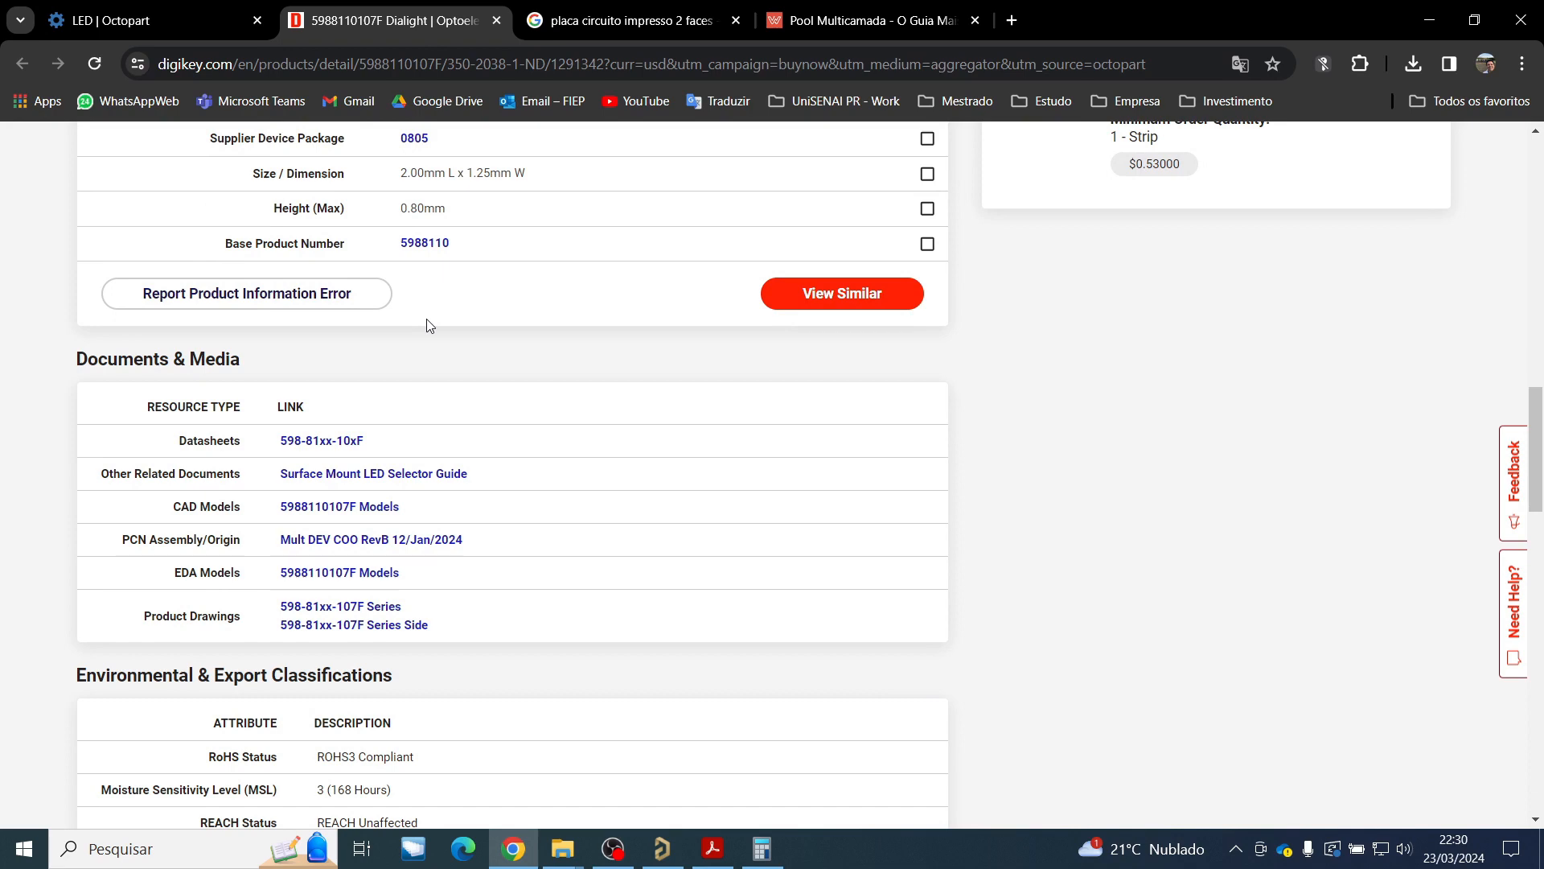
{"action": "scroll", "coordinate": [427, 325], "scroll_direction": "down", "scroll_amount": 5}
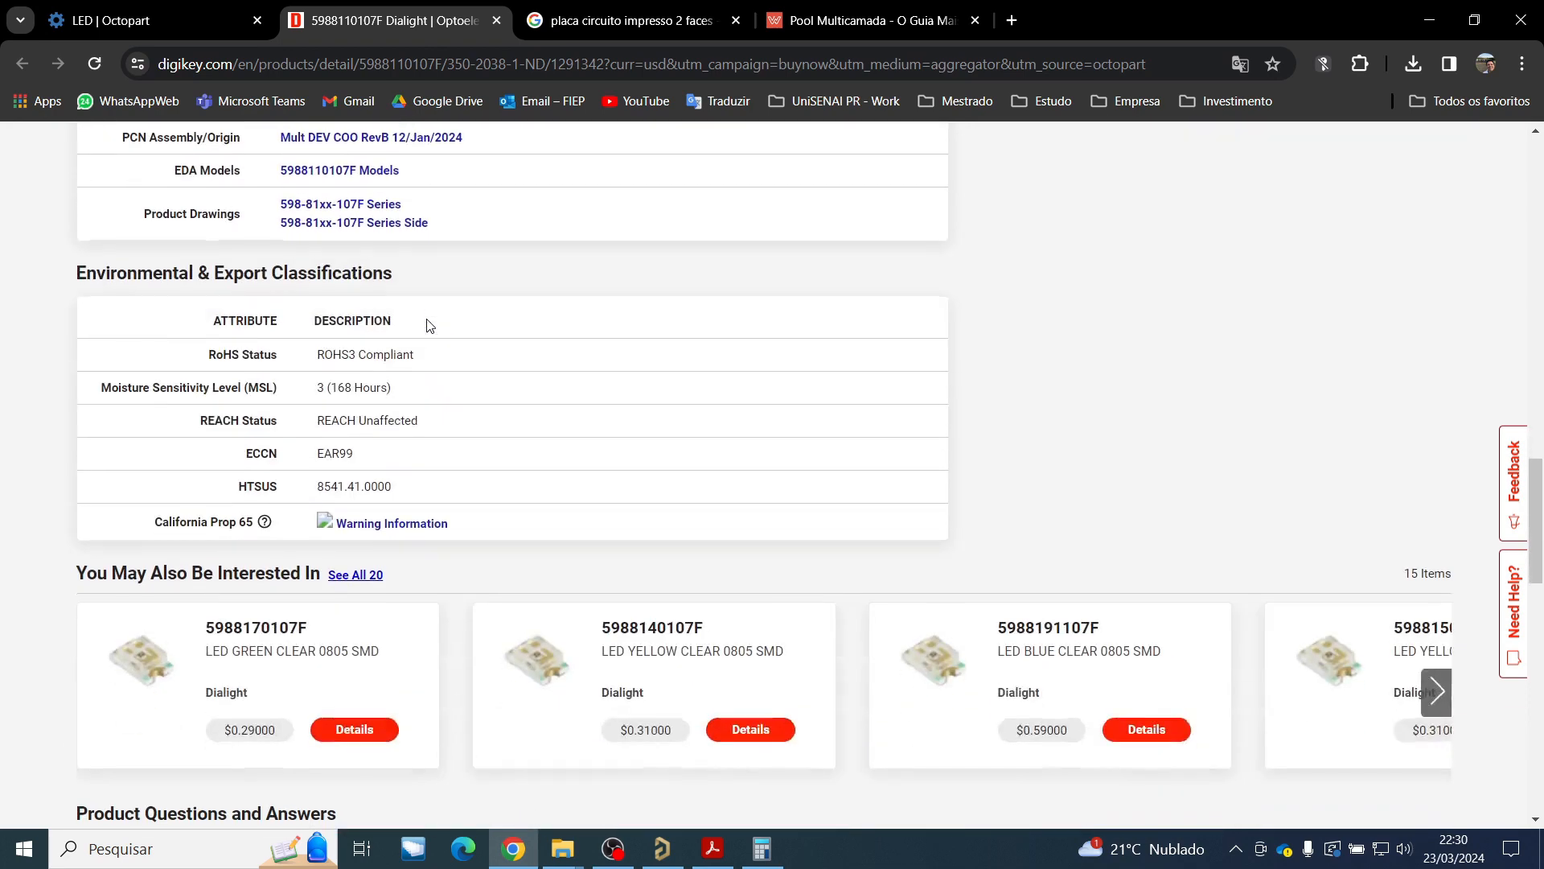
{"action": "scroll", "coordinate": [427, 324], "scroll_direction": "up", "scroll_amount": 5}
{"action": "scroll", "coordinate": [356, 506], "scroll_direction": "up", "scroll_amount": 5}
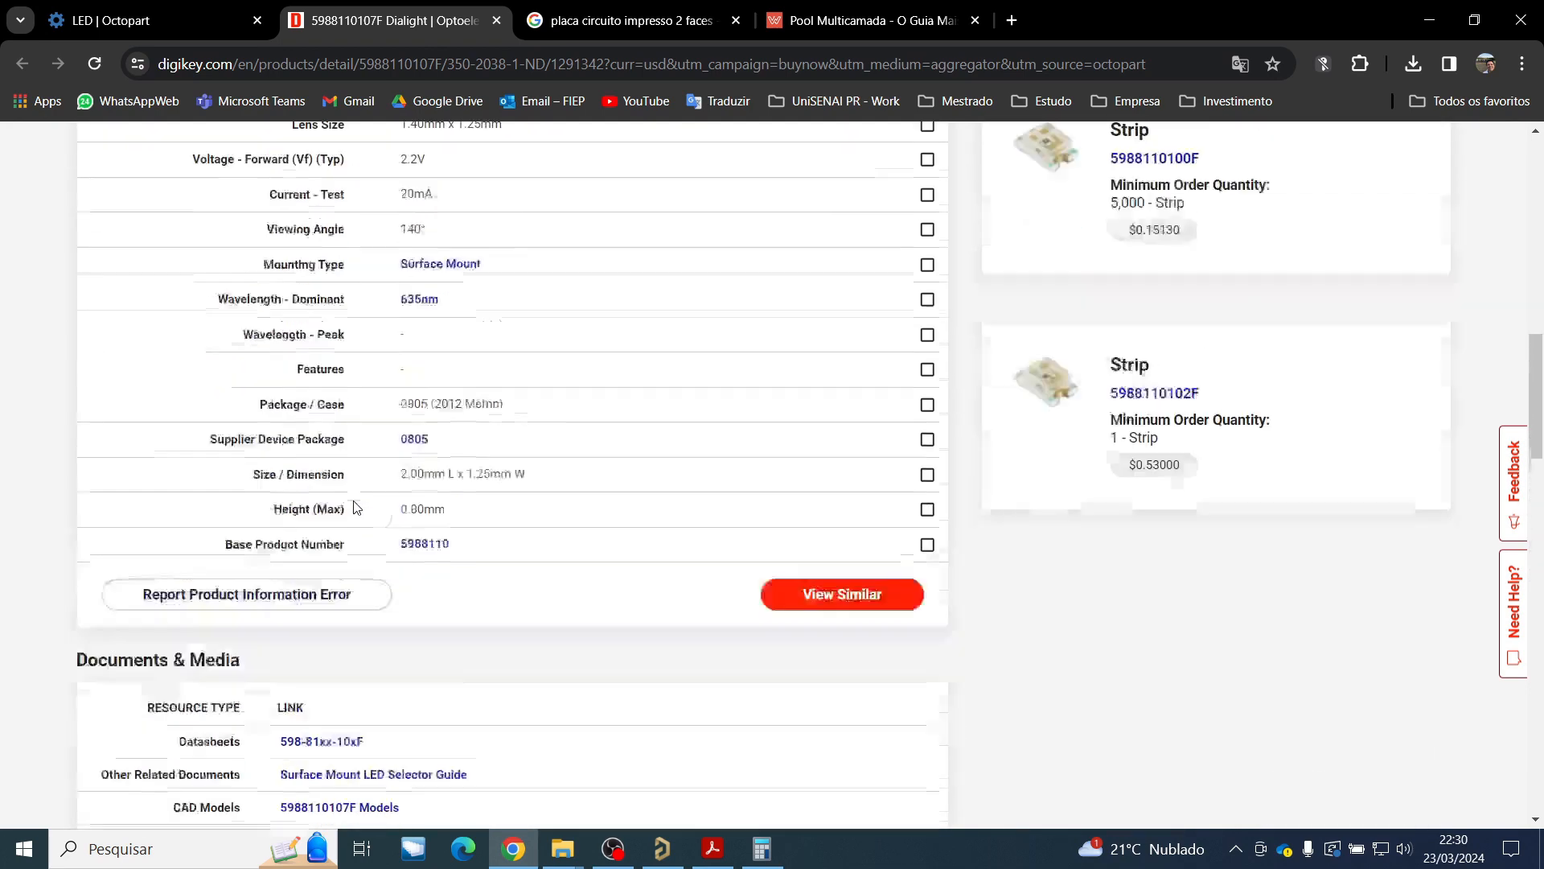
{"action": "scroll", "coordinate": [527, 488], "scroll_direction": "up", "scroll_amount": 6}
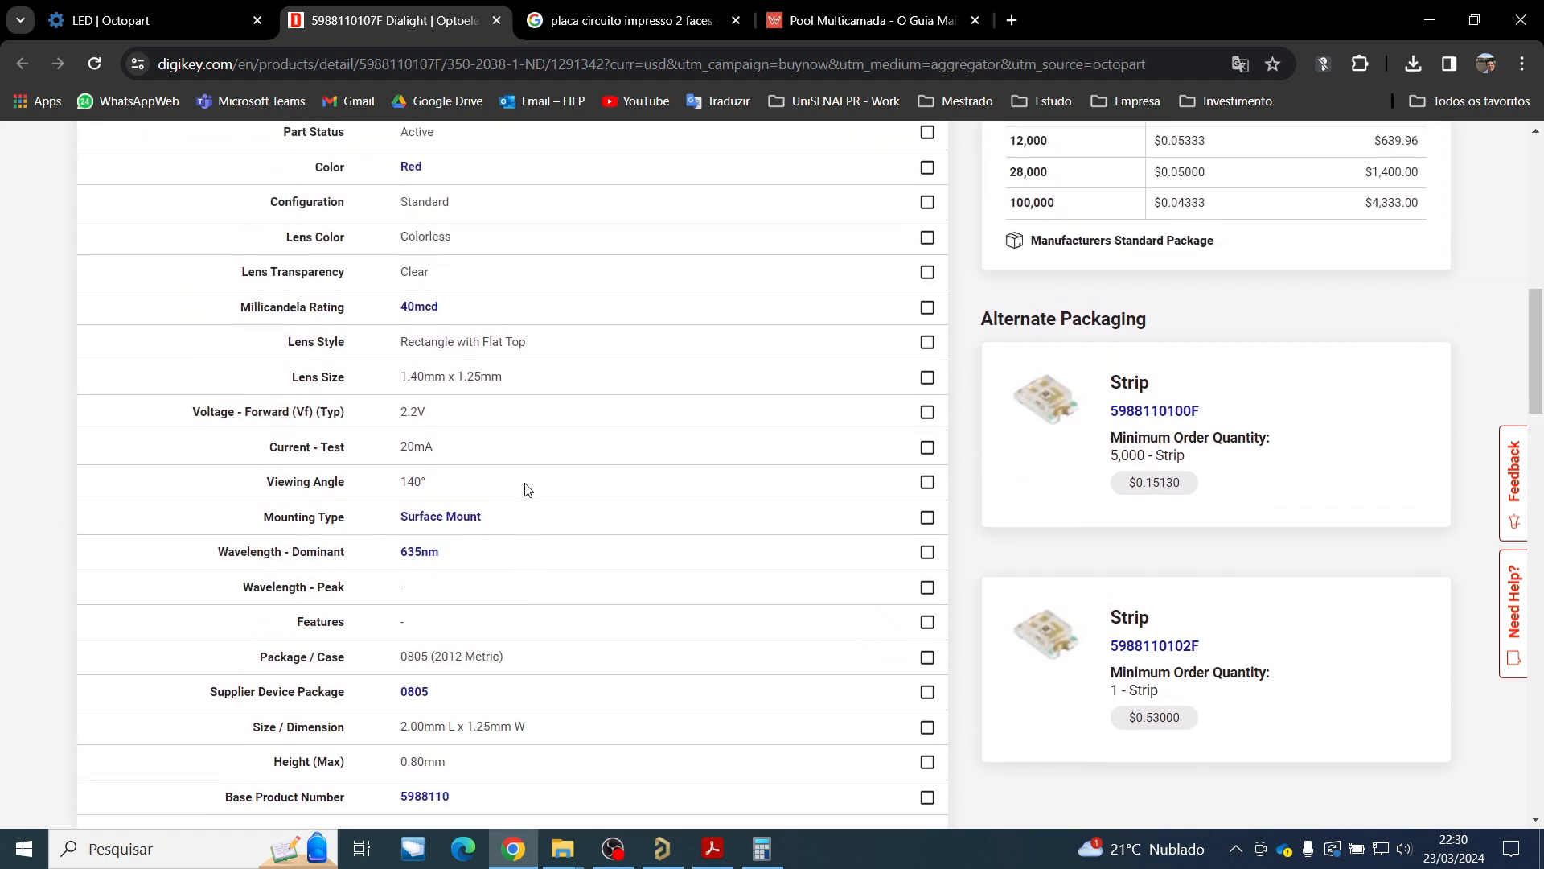
{"action": "scroll", "coordinate": [527, 488], "scroll_direction": "down", "scroll_amount": 6}
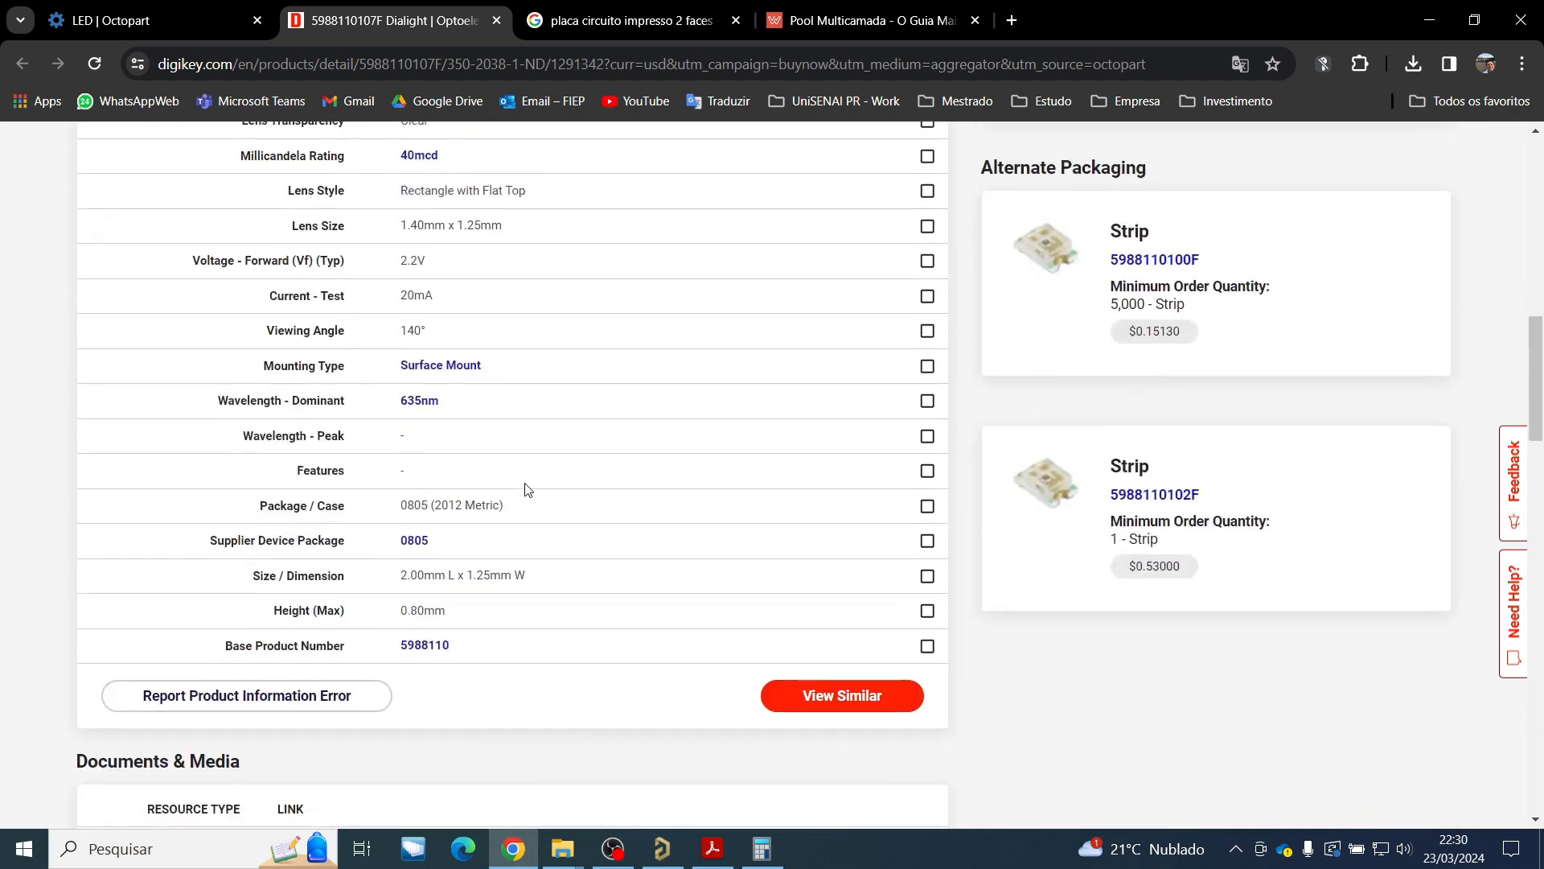
{"action": "scroll", "coordinate": [527, 488], "scroll_direction": "down", "scroll_amount": 6}
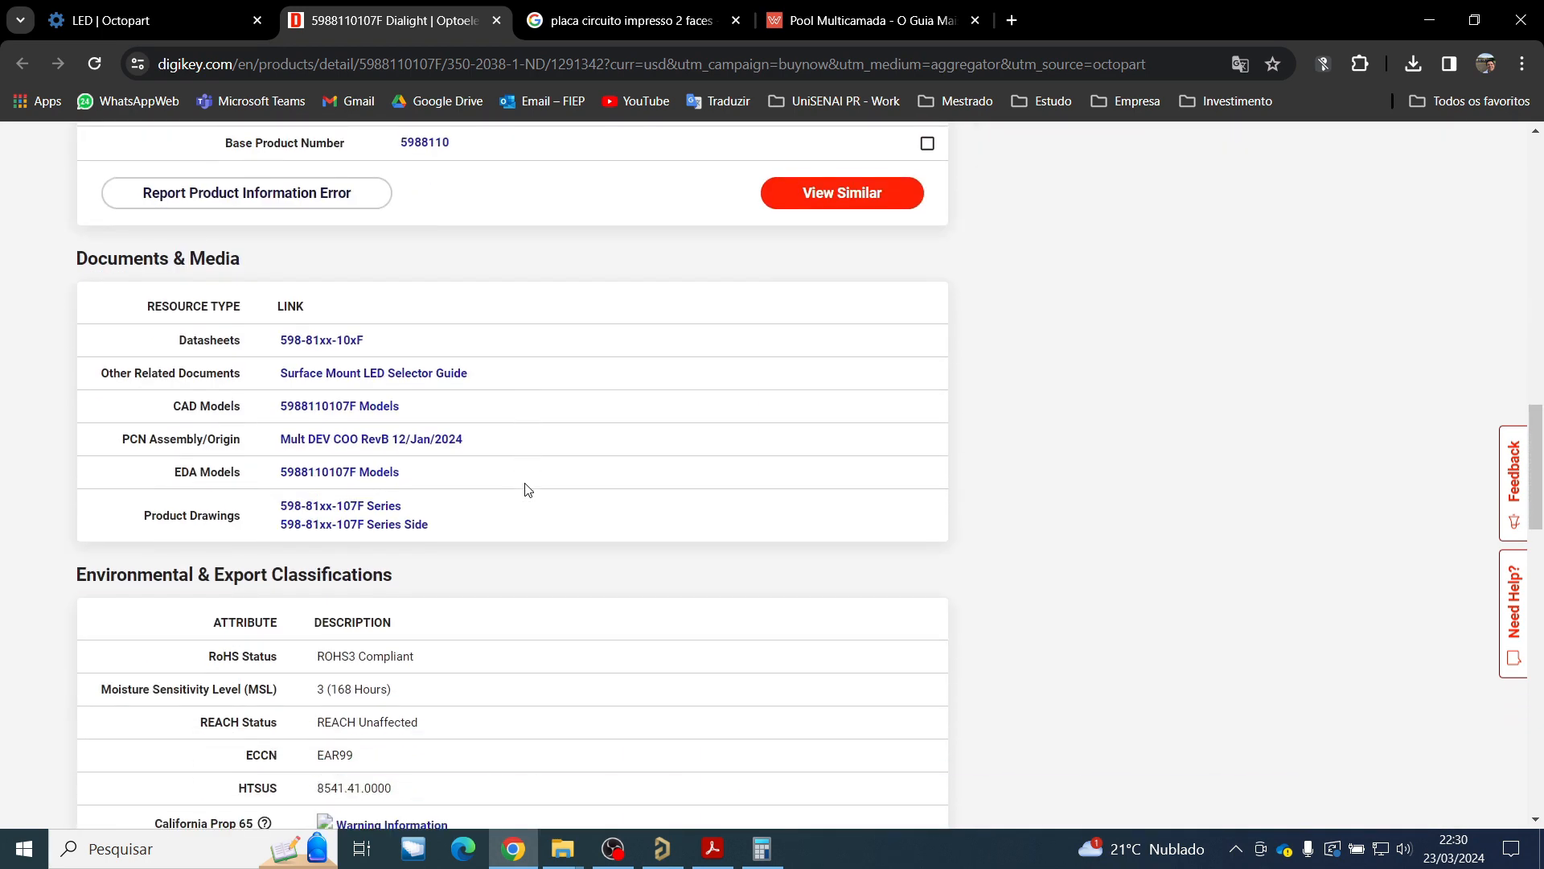
{"action": "scroll", "coordinate": [527, 488], "scroll_direction": "down", "scroll_amount": 5}
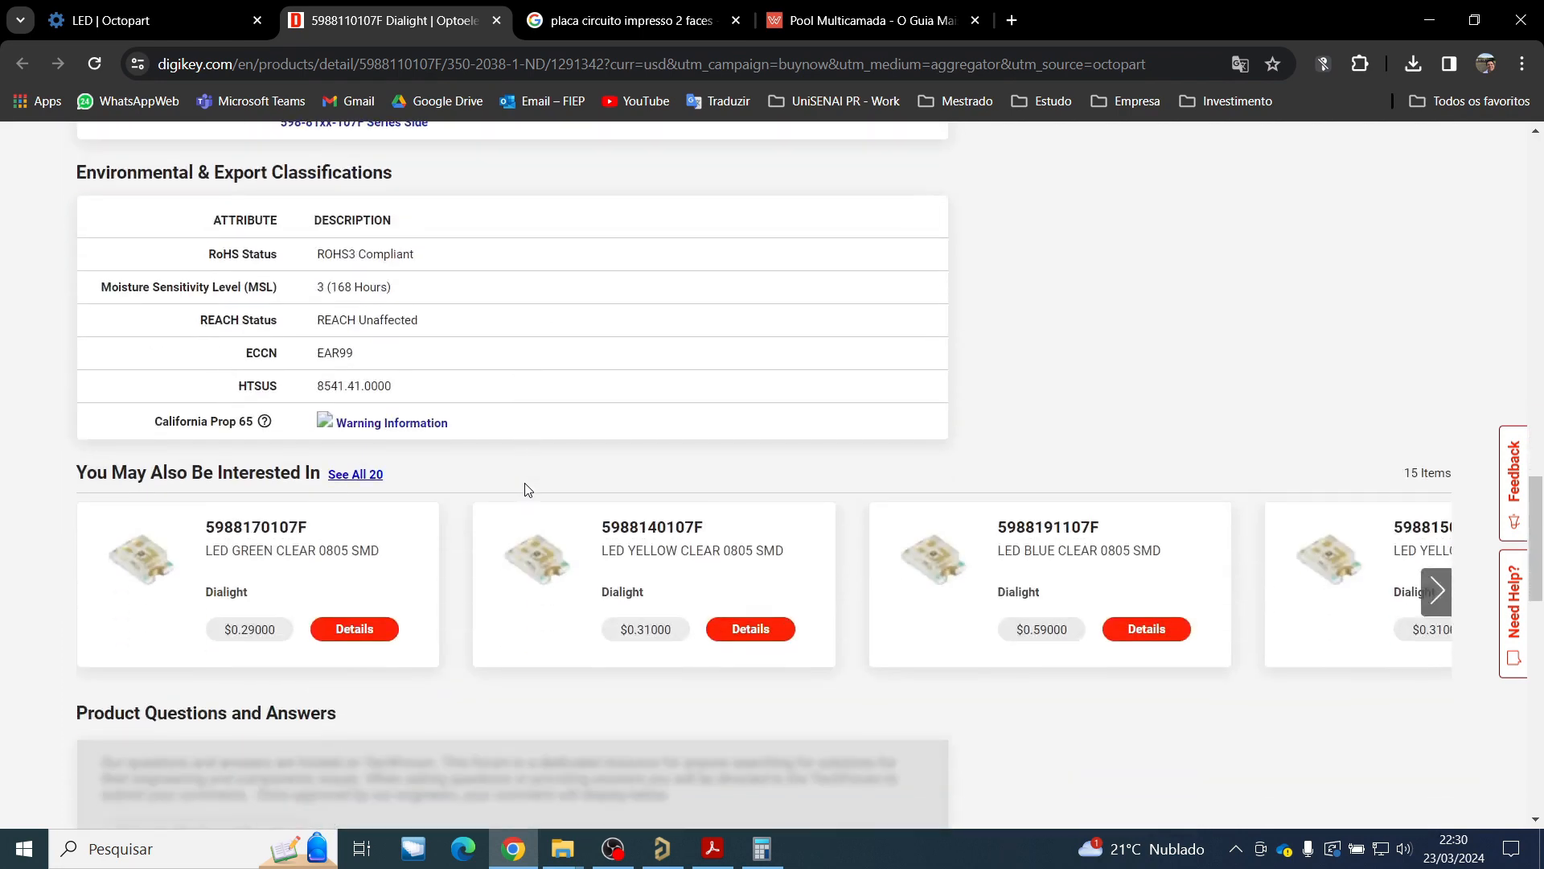
{"action": "scroll", "coordinate": [526, 488], "scroll_direction": "up", "scroll_amount": 5}
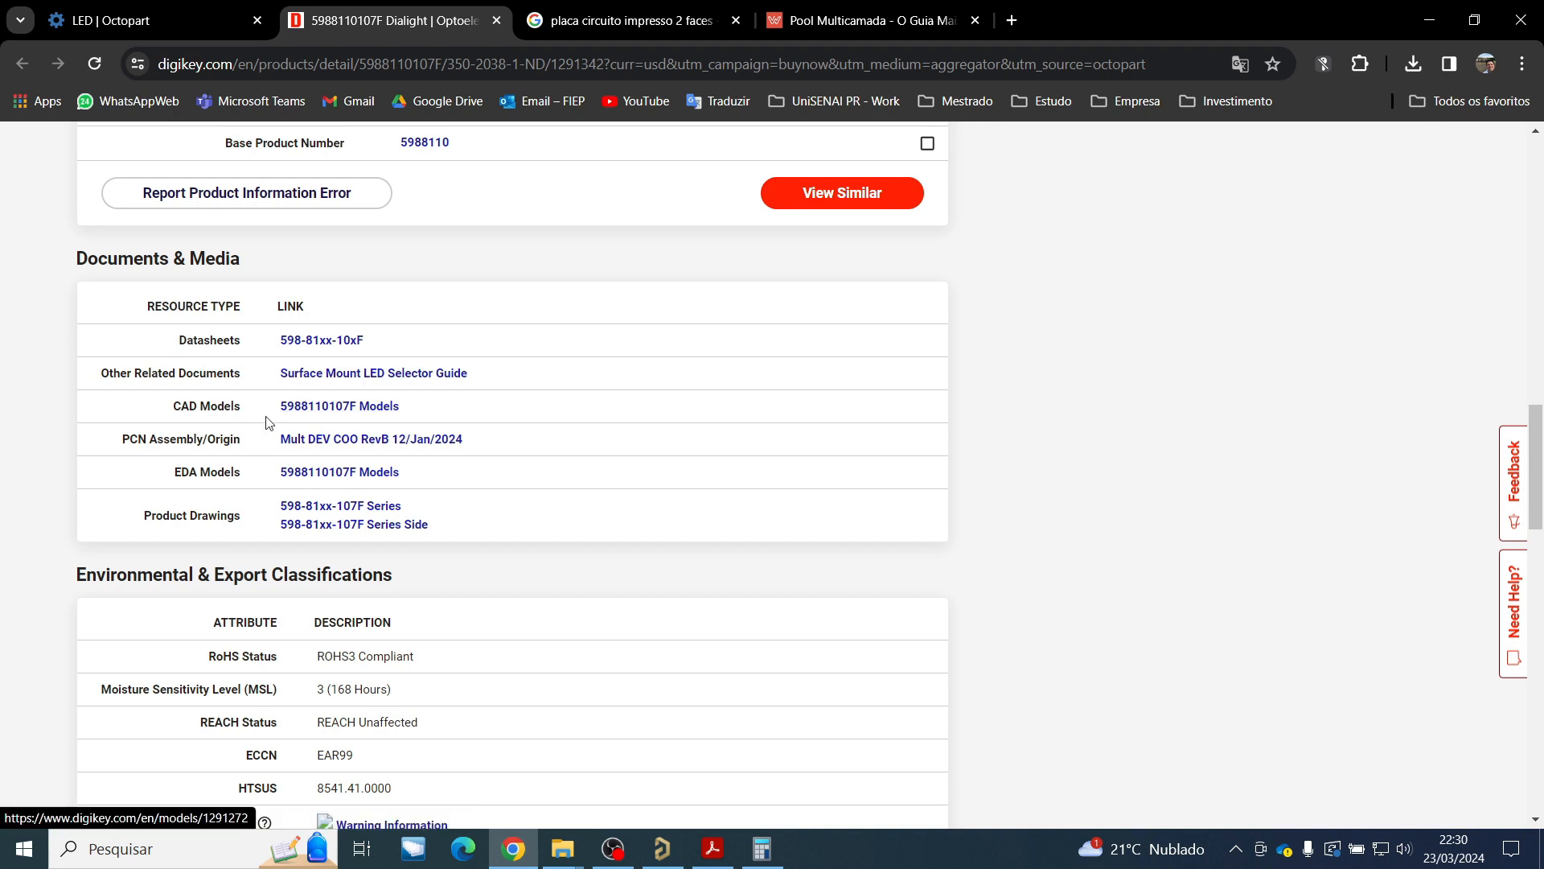
{"action": "left_click_drag", "start_coordinate": [168, 410], "coordinate": [240, 409]}
{"action": "left_click", "coordinate": [307, 406]}
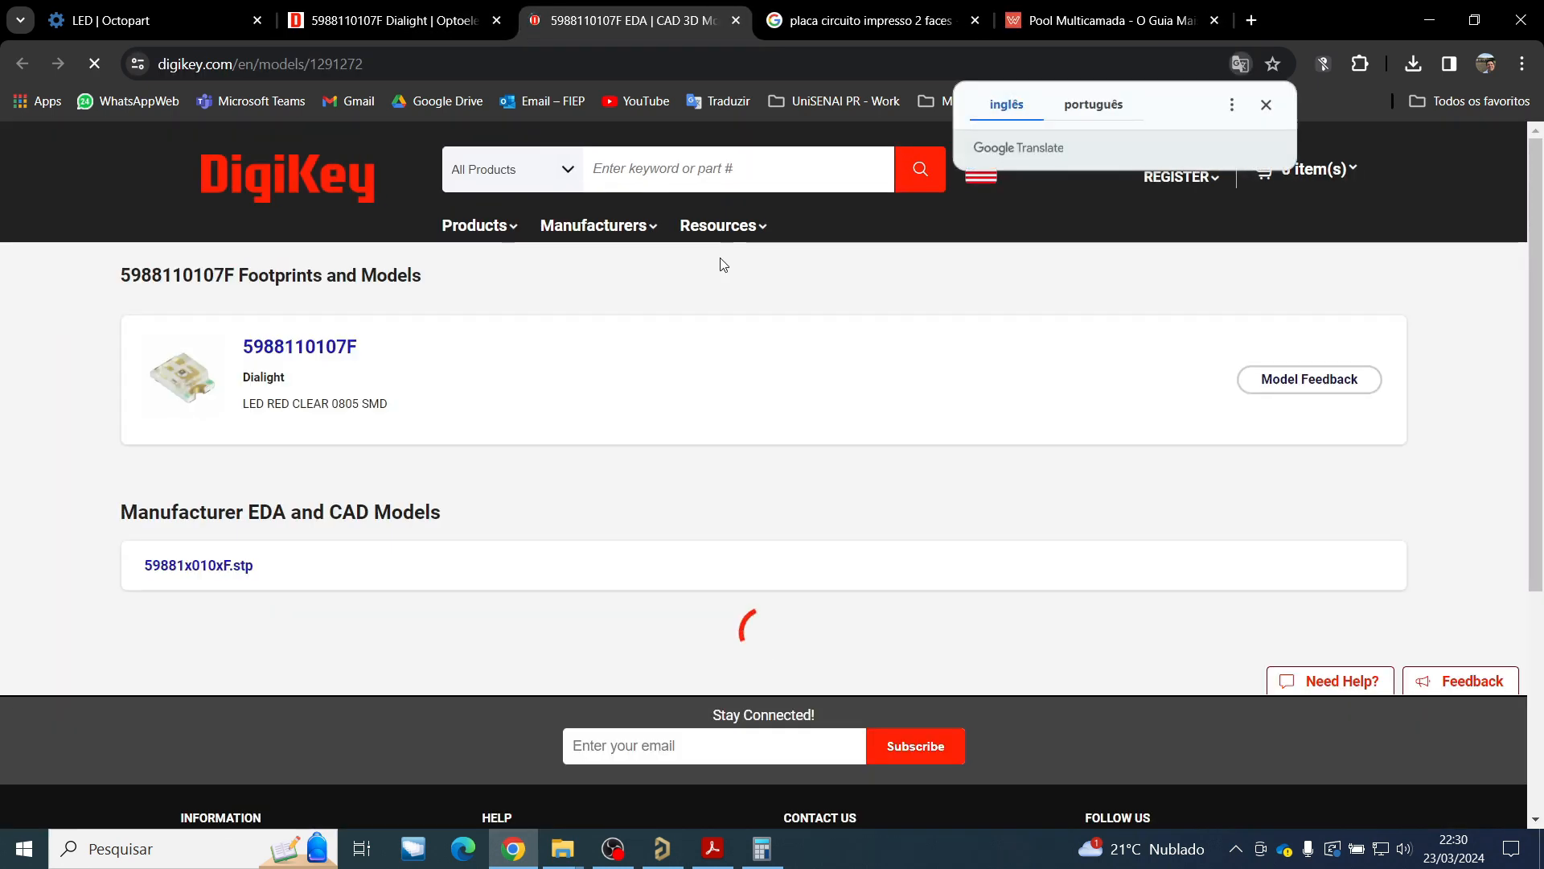
Dismiss the translation prompt and compare the symbol, footprint and 3D model previews from Ultra Librarian and SnapMagic.
{"action": "scroll", "coordinate": [740, 305], "scroll_direction": "down", "scroll_amount": 4}
{"action": "scroll", "coordinate": [756, 333], "scroll_direction": "down", "scroll_amount": 3}
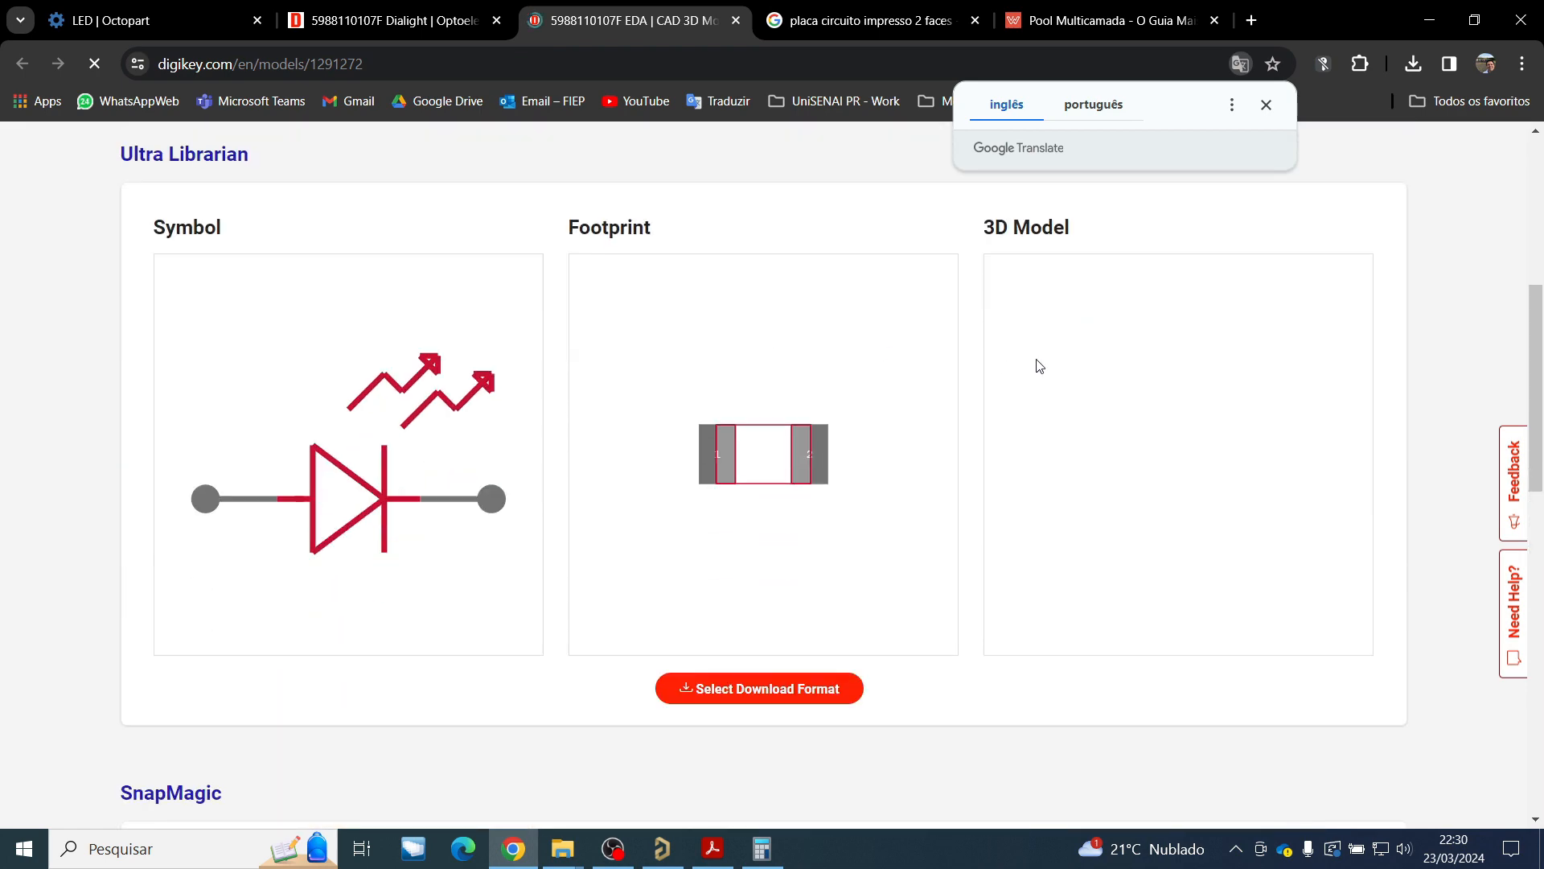
{"action": "left_click", "coordinate": [1266, 105]}
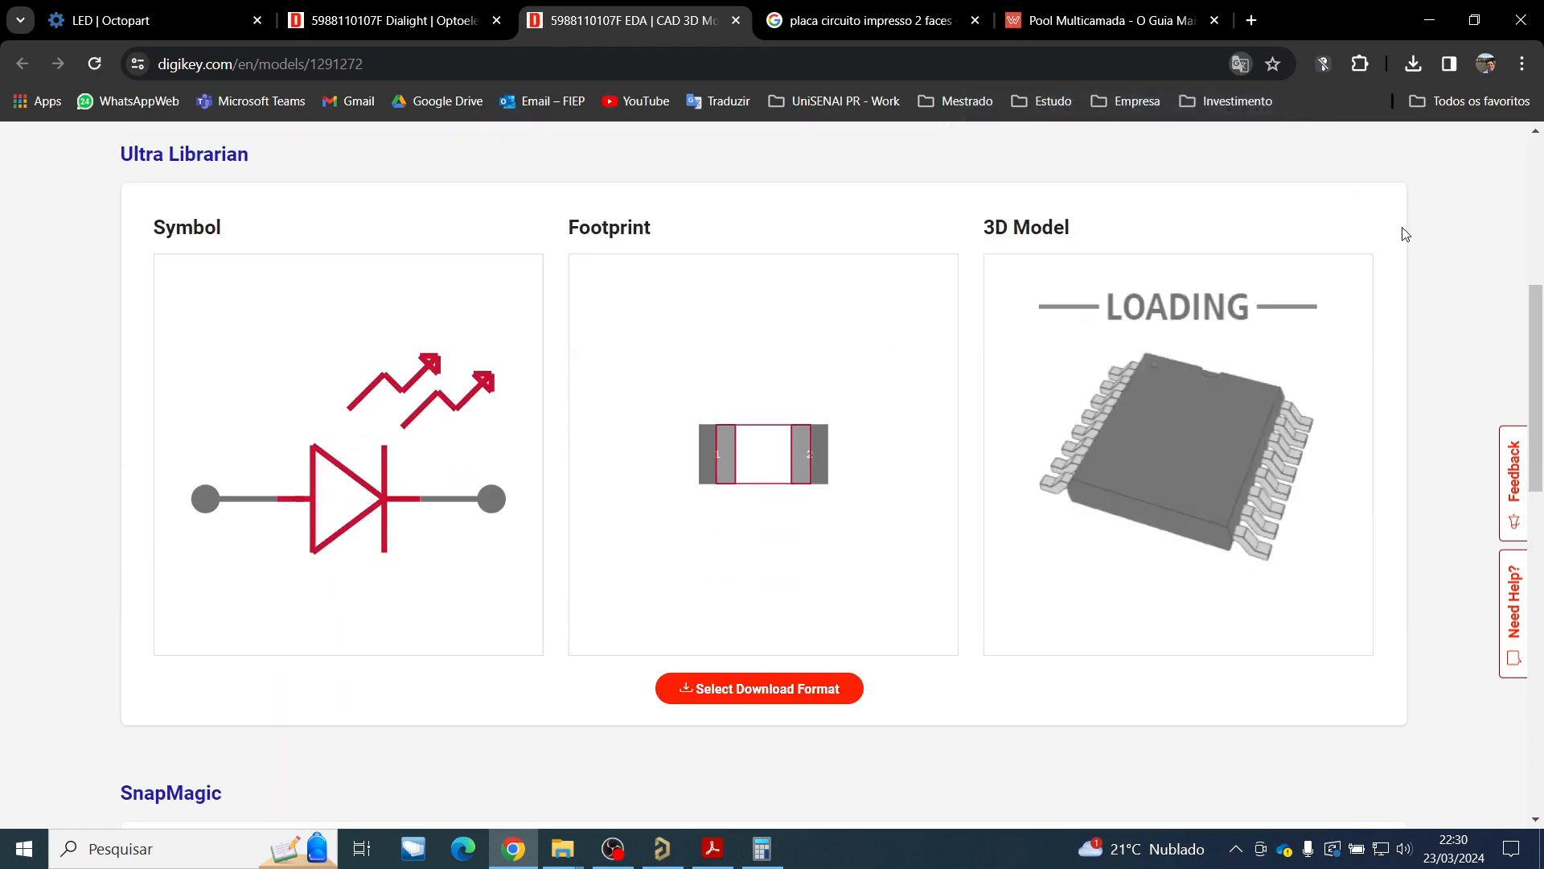
{"action": "scroll", "coordinate": [873, 531], "scroll_direction": "down", "scroll_amount": 5}
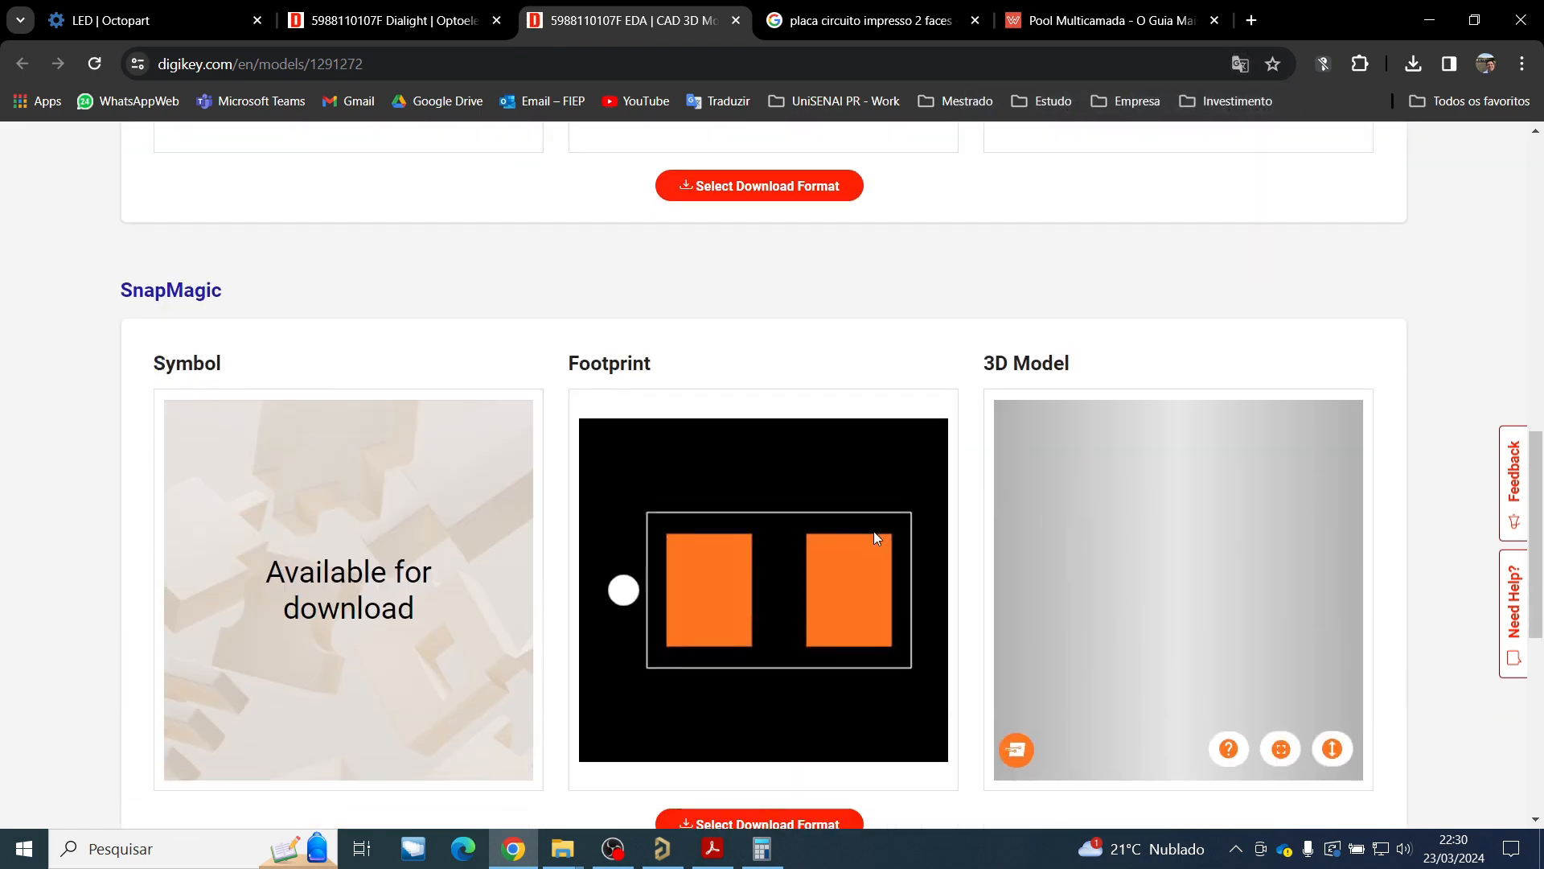
{"action": "scroll", "coordinate": [1221, 513], "scroll_direction": "up", "scroll_amount": 3}
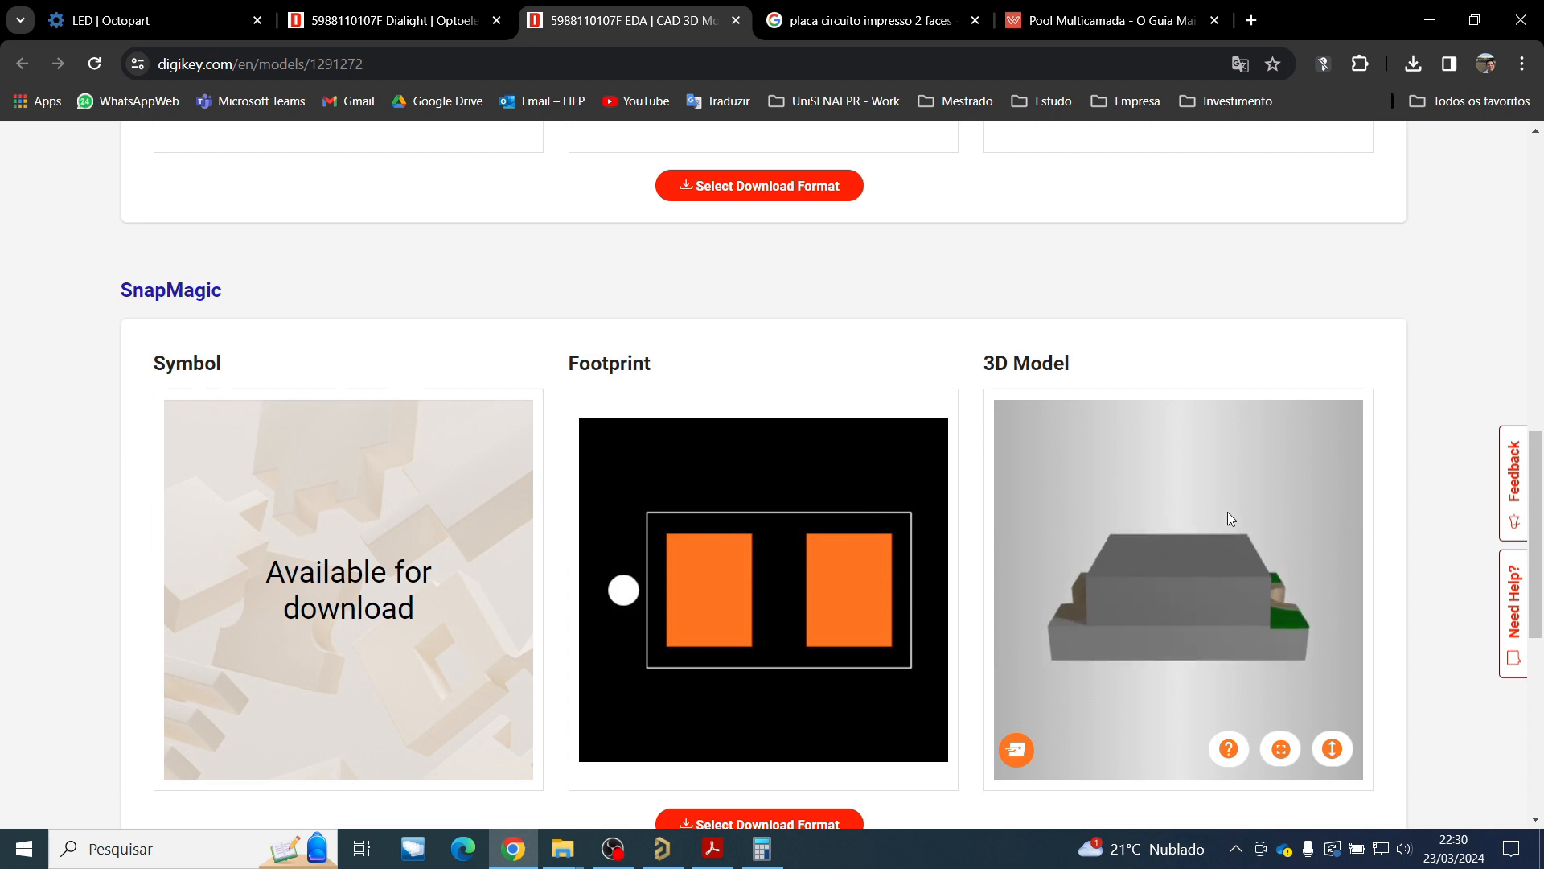
{"action": "scroll", "coordinate": [1030, 523], "scroll_direction": "down", "scroll_amount": 1}
{"action": "scroll", "coordinate": [500, 586], "scroll_direction": "up", "scroll_amount": 5}
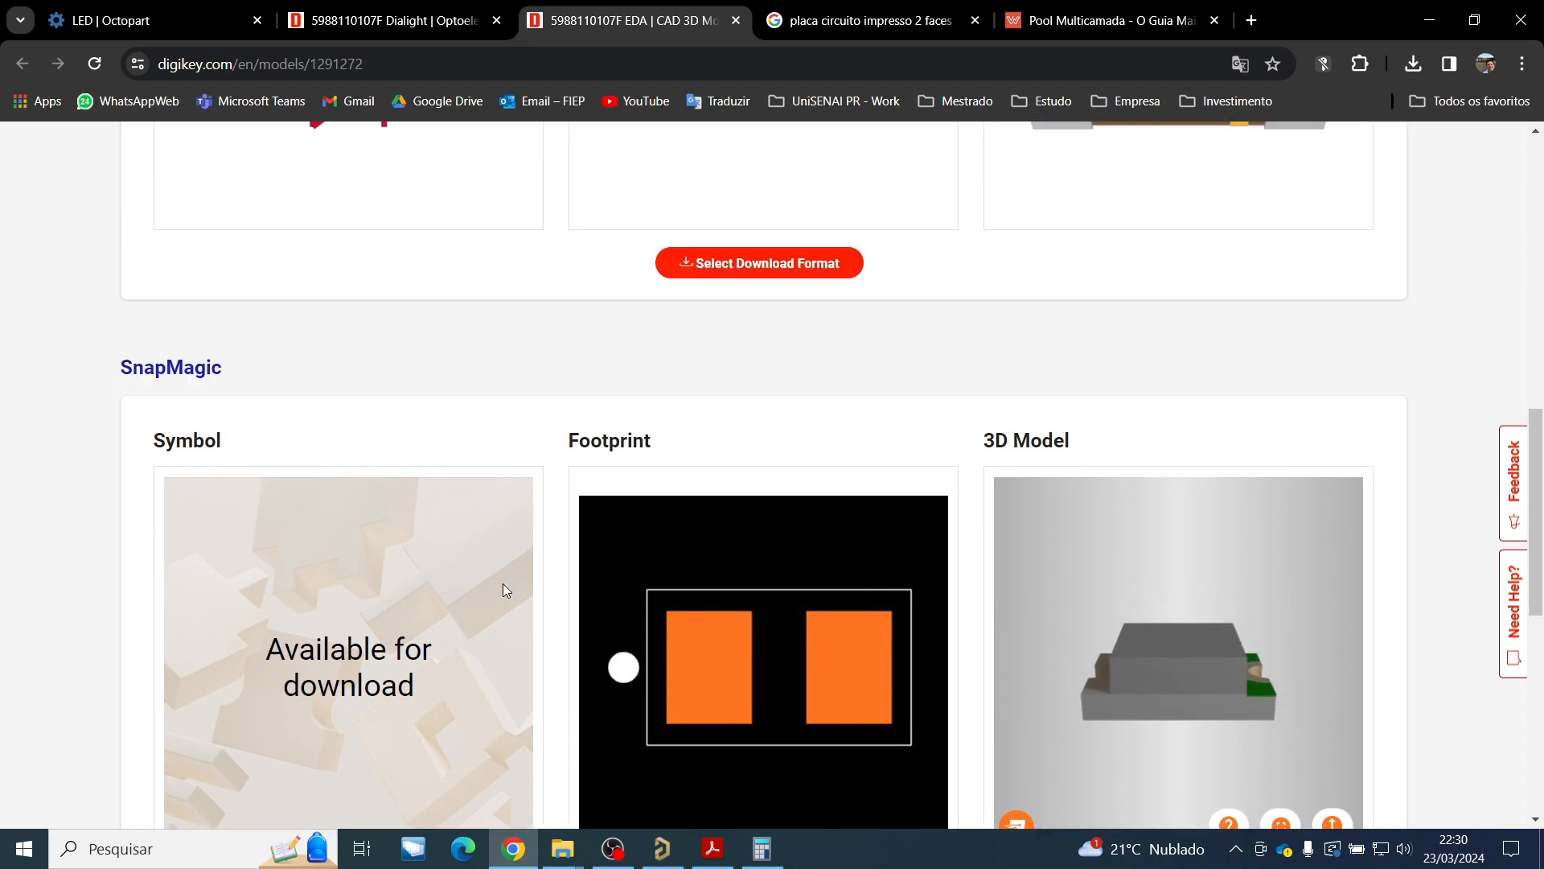
{"action": "scroll", "coordinate": [321, 367], "scroll_direction": "up", "scroll_amount": 1}
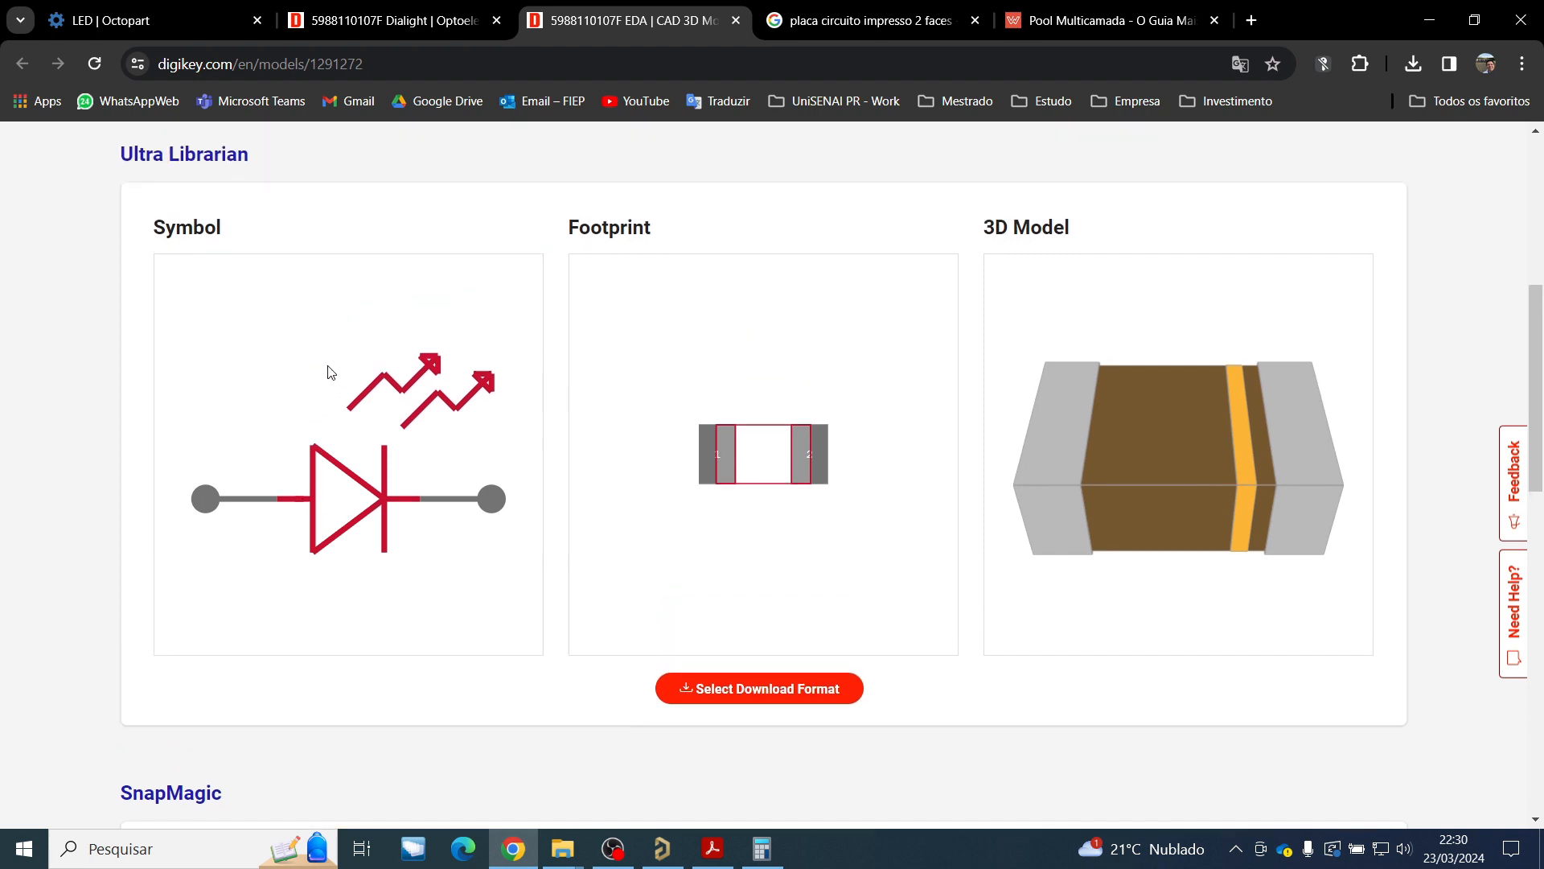
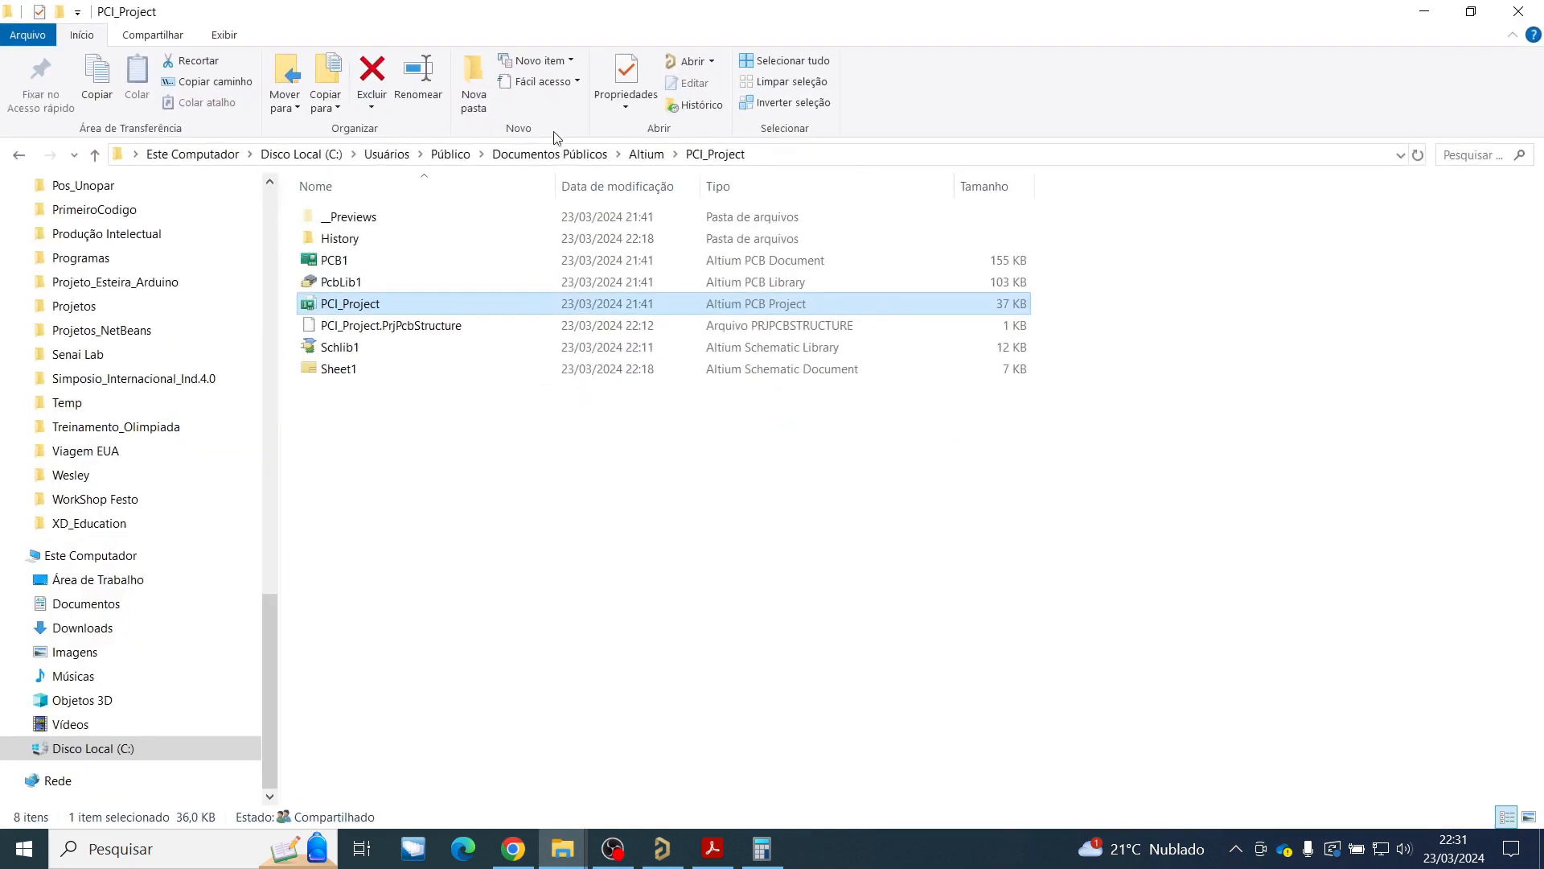
Extract the 598_8110_107F (1) archive from the Downloads folder into a folder of the same name with 7-Zip.
{"action": "scroll", "coordinate": [201, 386], "scroll_direction": "up", "scroll_amount": 2}
{"action": "left_click_drag", "start_coordinate": [270, 573], "coordinate": [270, 209]}
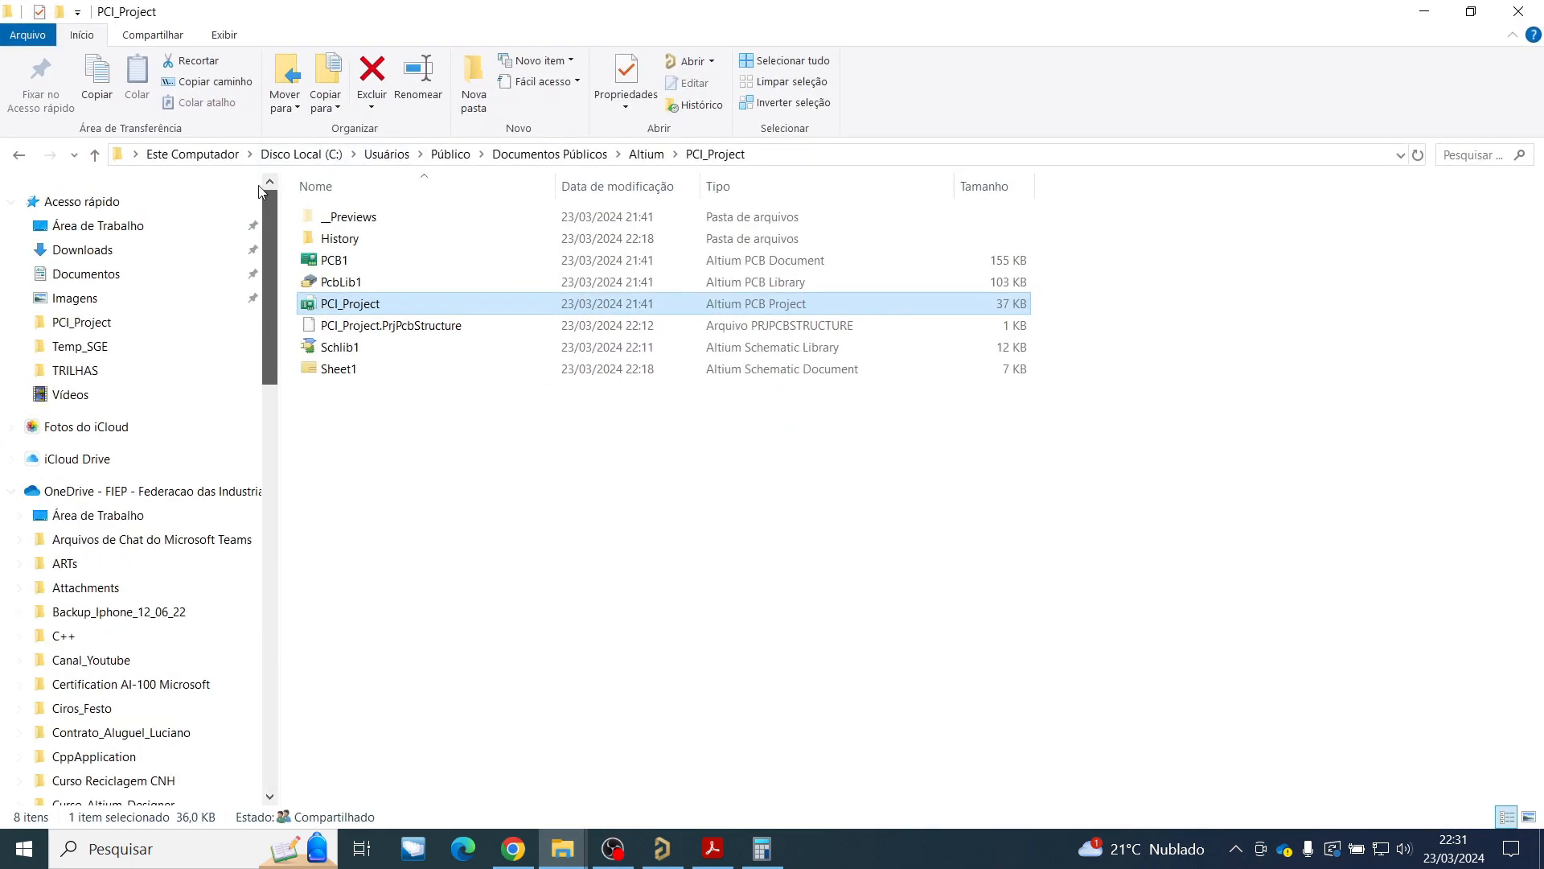
{"action": "left_click", "coordinate": [233, 272]}
{"action": "left_click", "coordinate": [160, 249]}
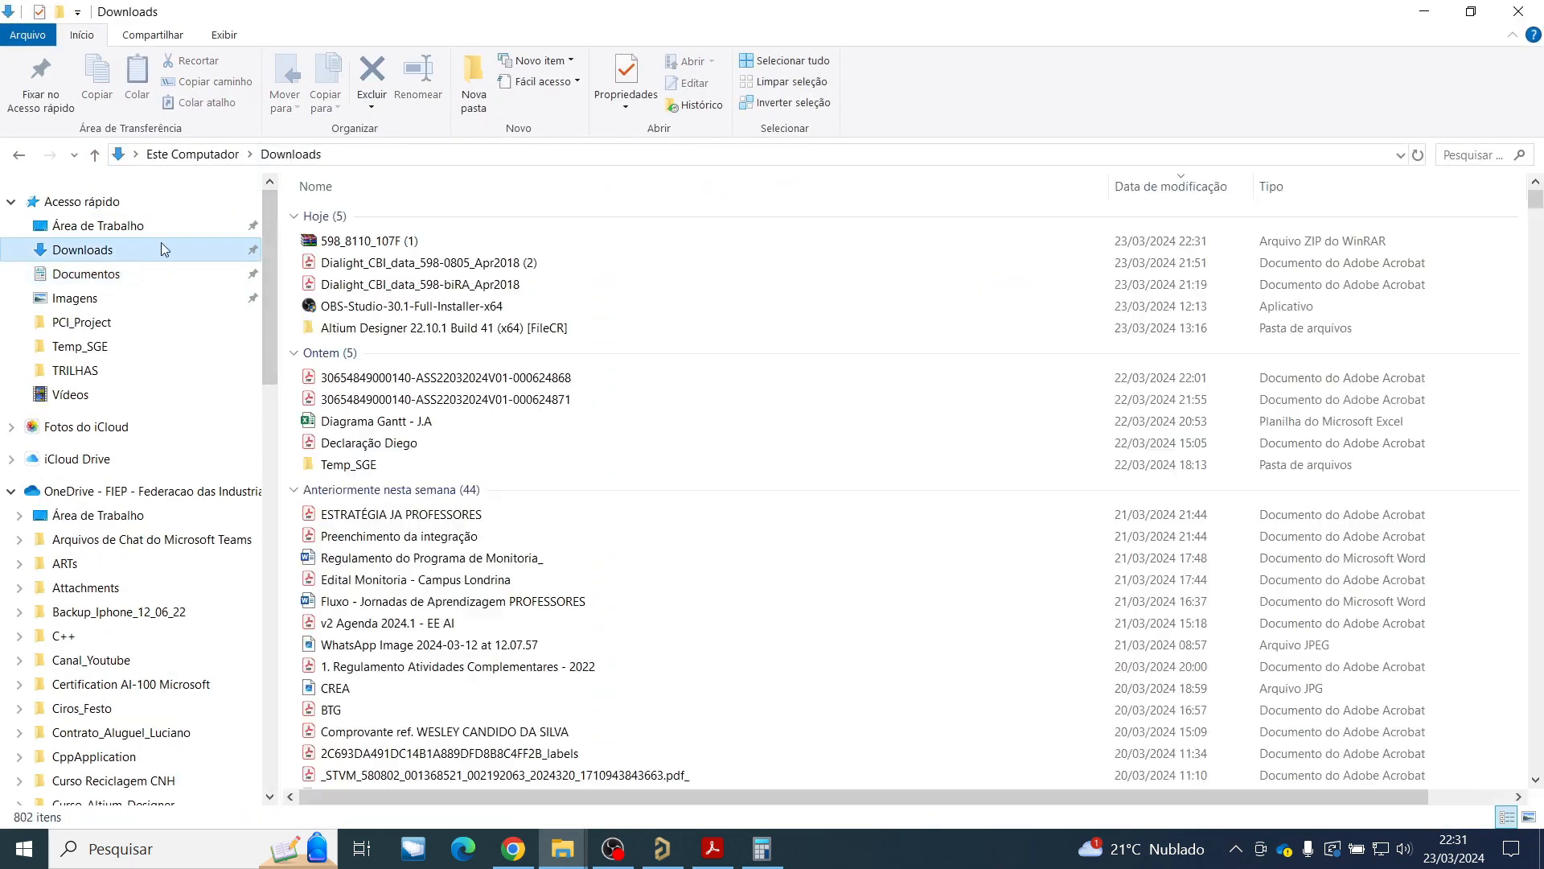
{"action": "left_click", "coordinate": [375, 241]}
{"action": "right_click", "coordinate": [380, 240]}
{"action": "mouse_move", "coordinate": [521, 293]}
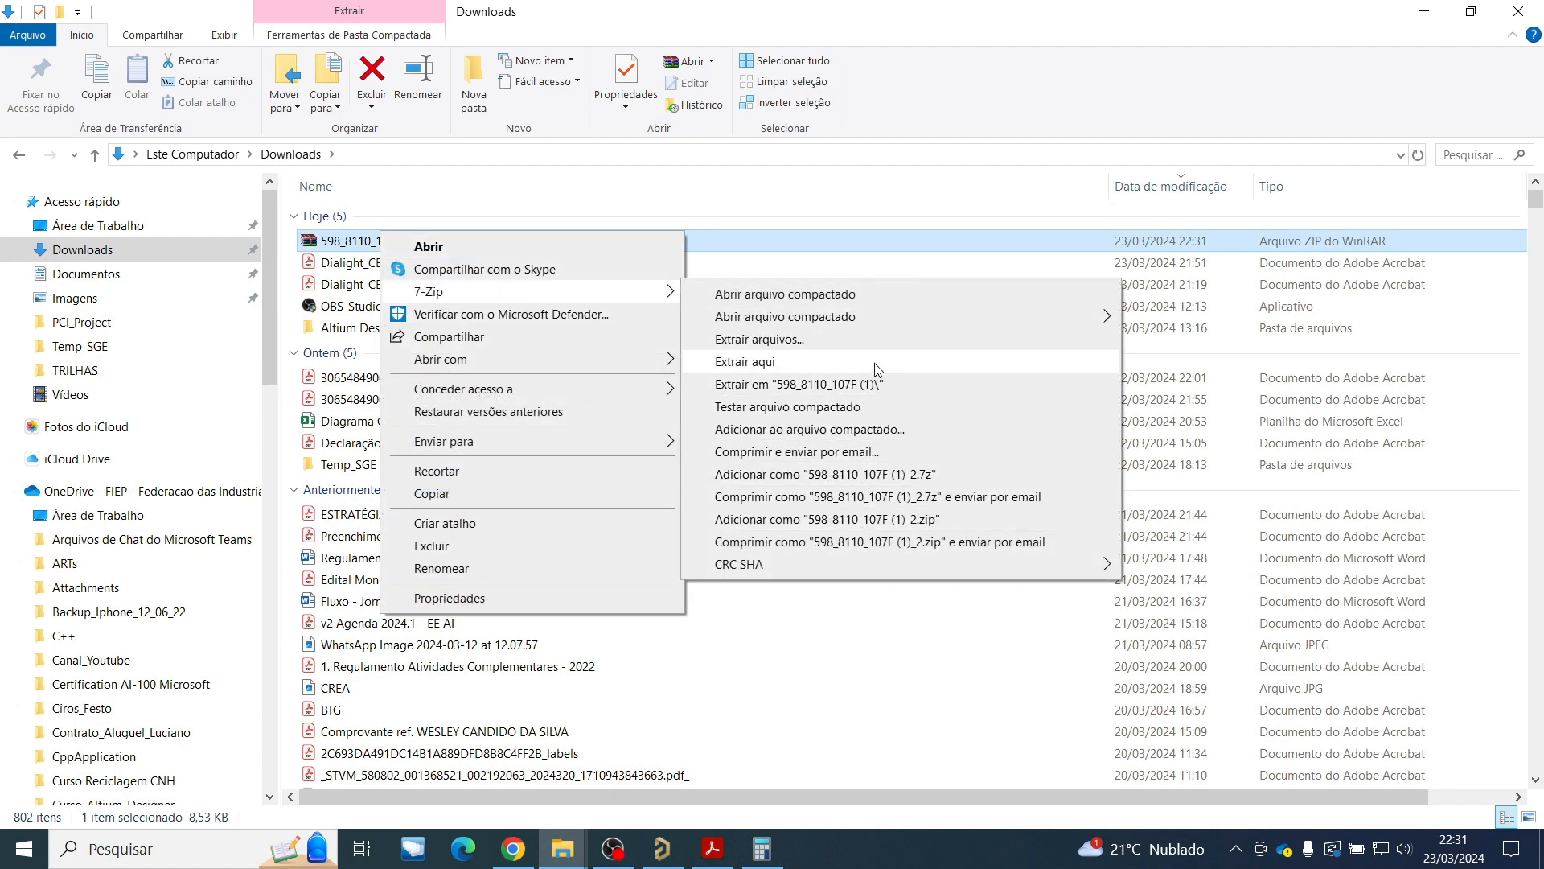
{"action": "left_click", "coordinate": [924, 386]}
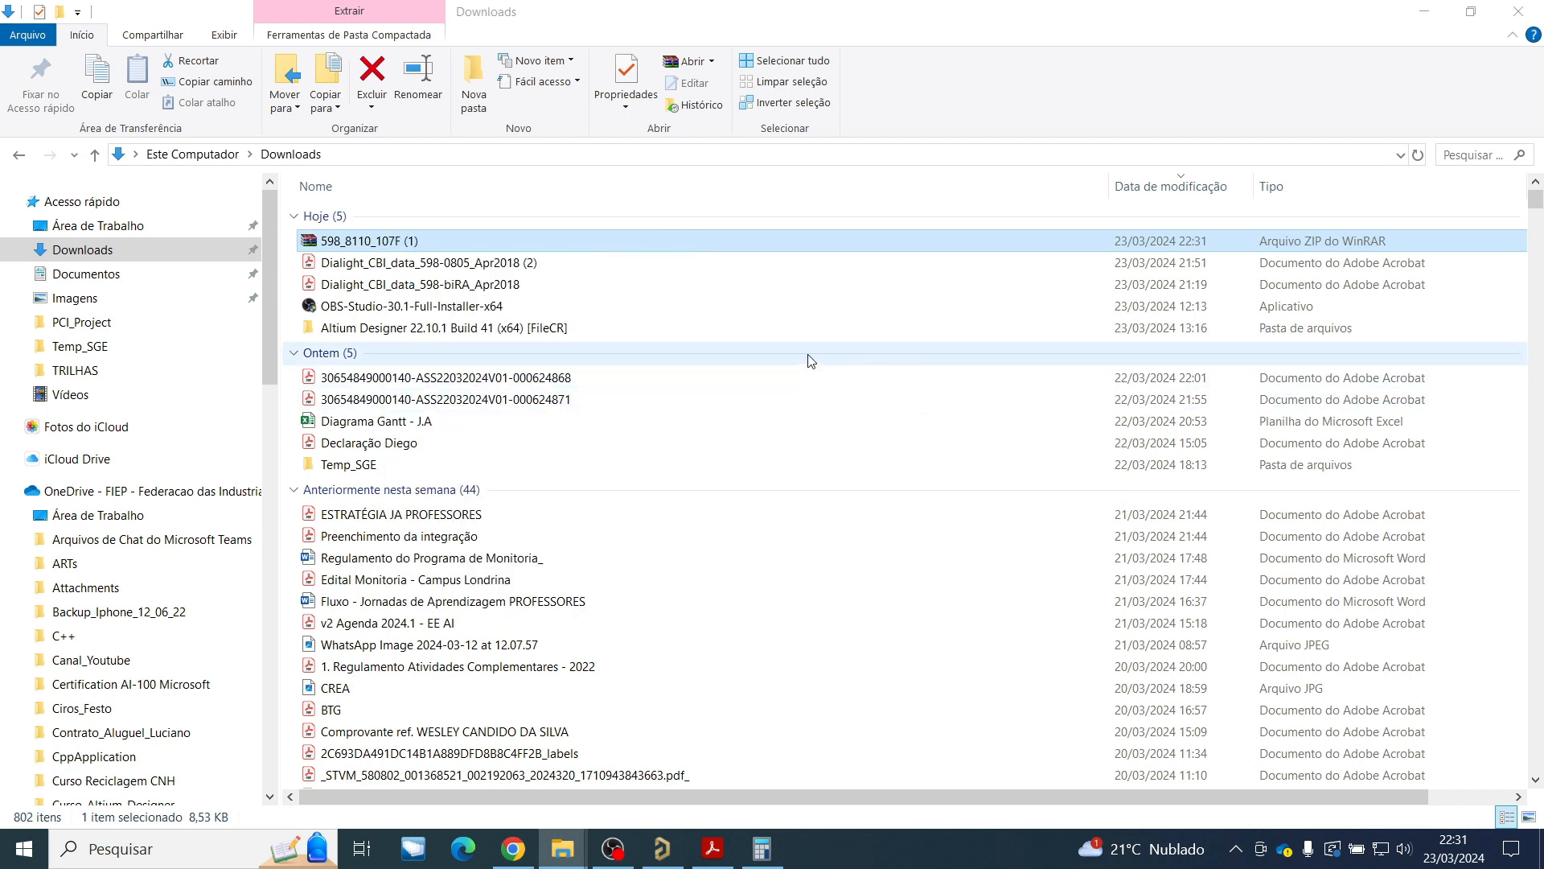
{"action": "double_click", "coordinate": [645, 349]}
{"action": "left_click", "coordinate": [368, 228]}
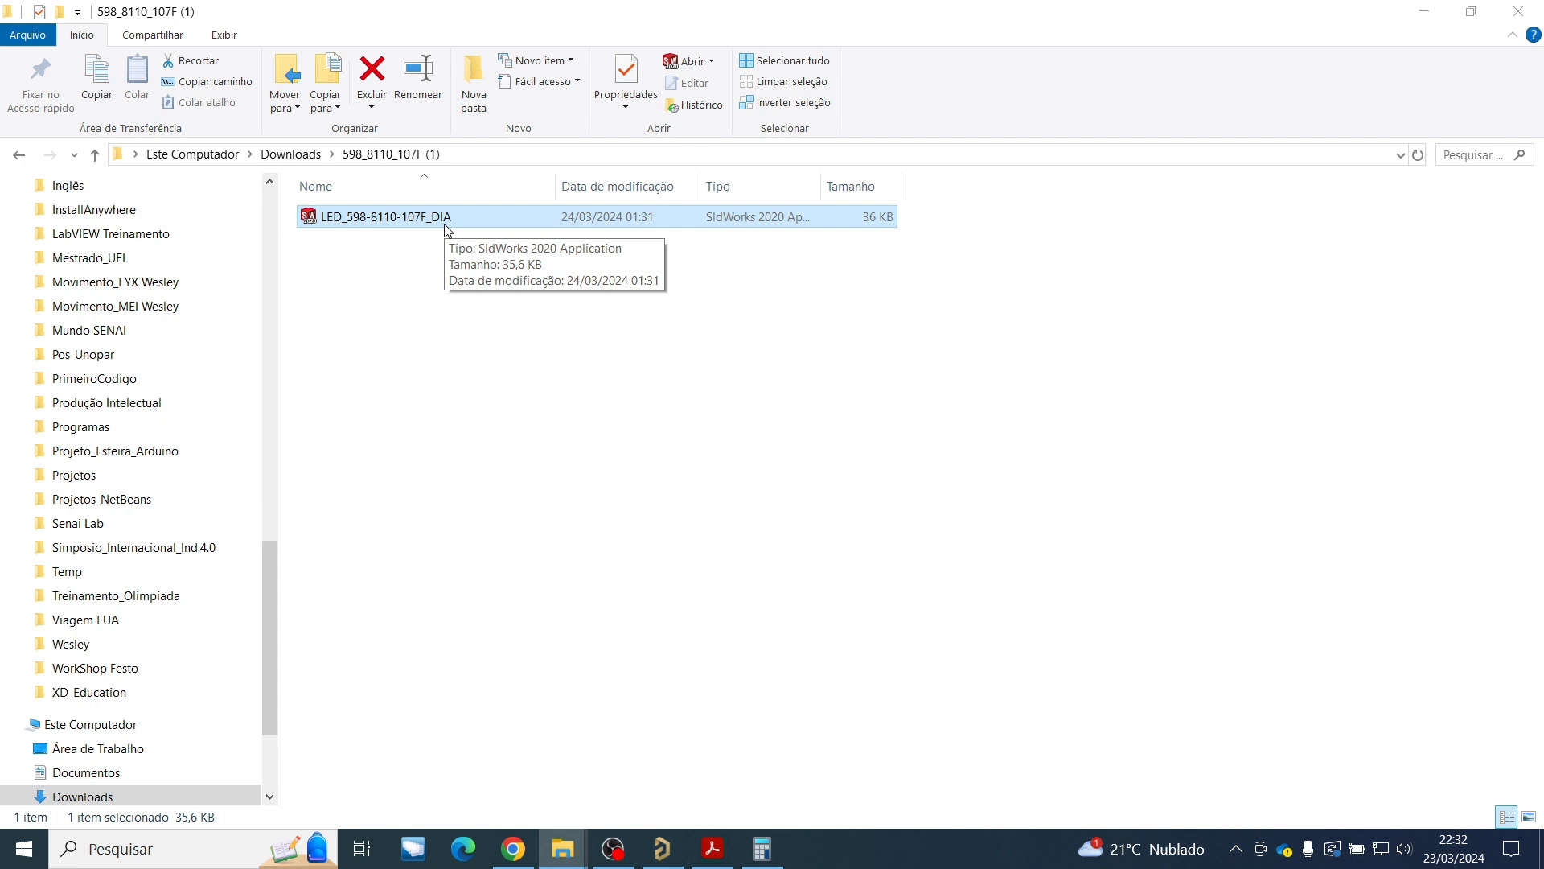
{"action": "left_click", "coordinate": [427, 347]}
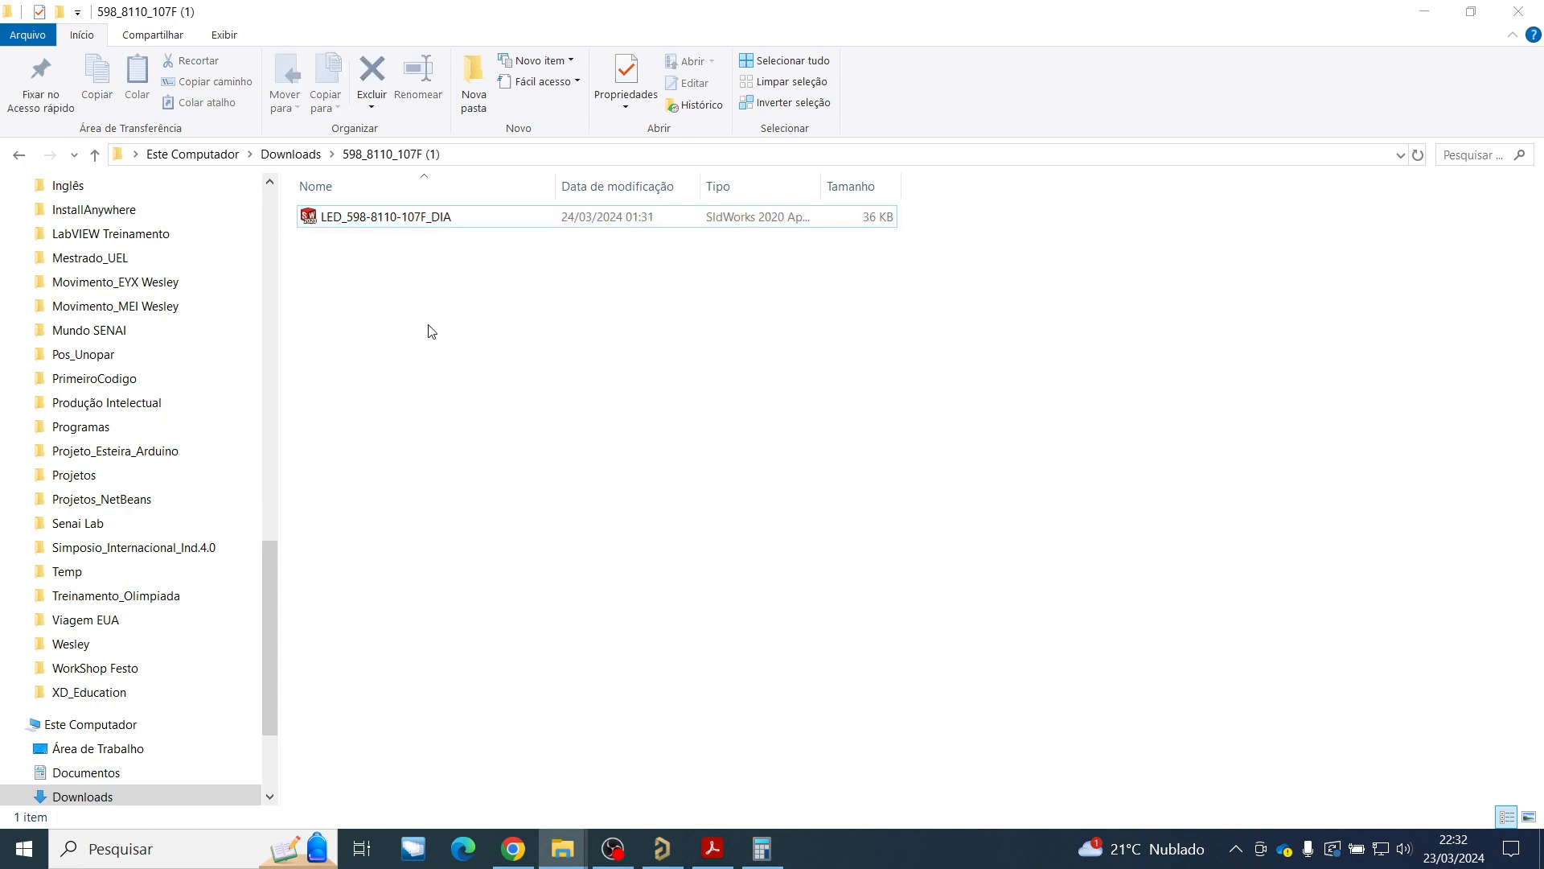
{"action": "left_click", "coordinate": [414, 225]}
{"action": "key", "text": "ctrl+c"}
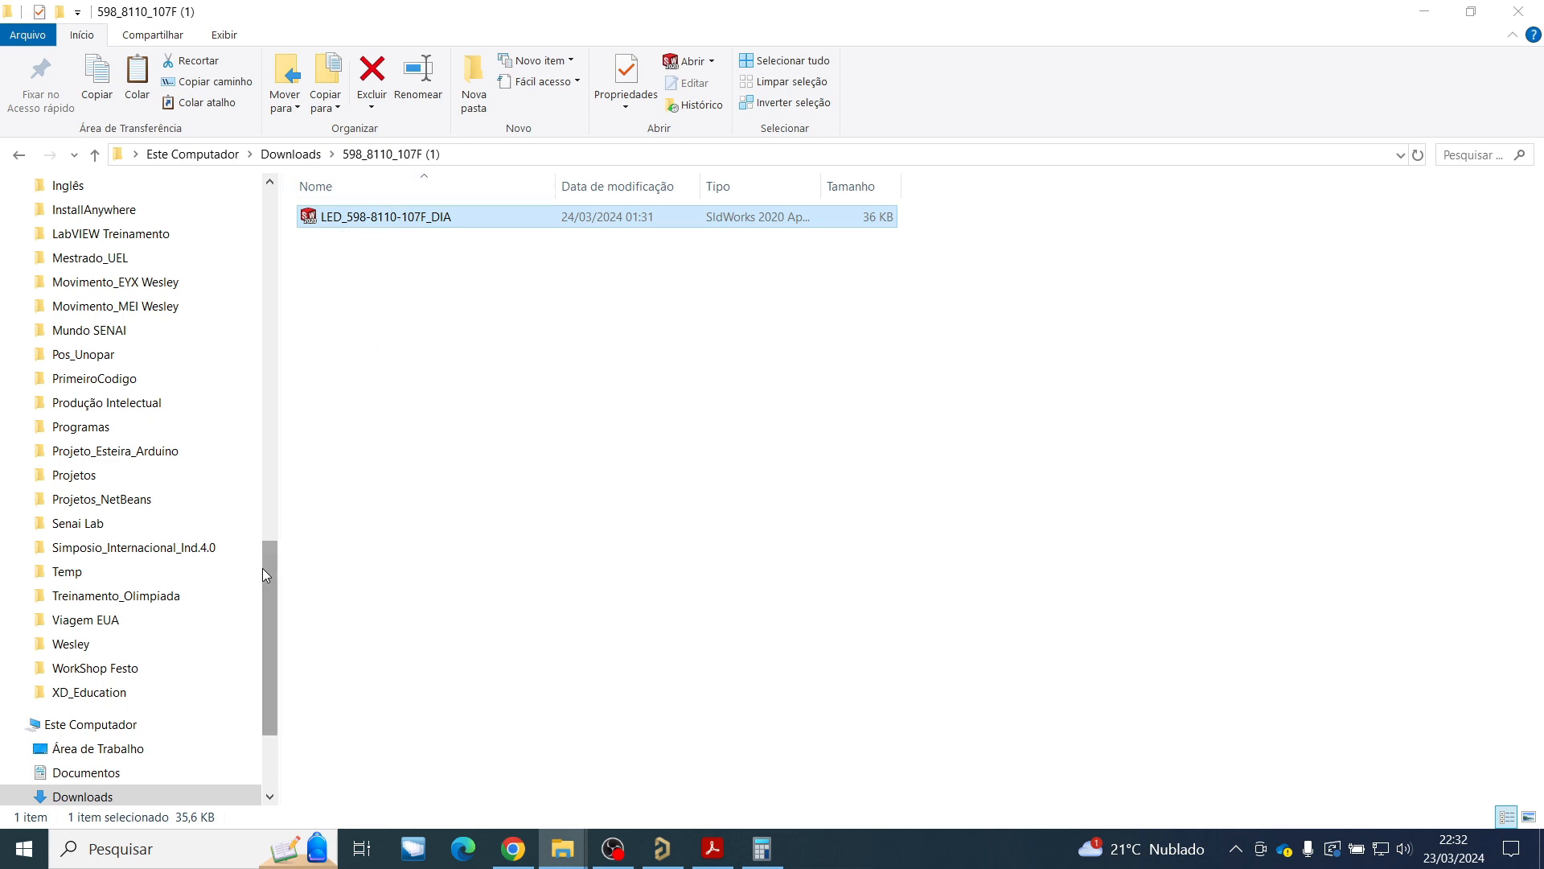
Go to the PCI_Project folder on drive C: under Usuários, Público, Documentos Públicos, Altium.
{"action": "left_click_drag", "start_coordinate": [267, 593], "coordinate": [284, 221]}
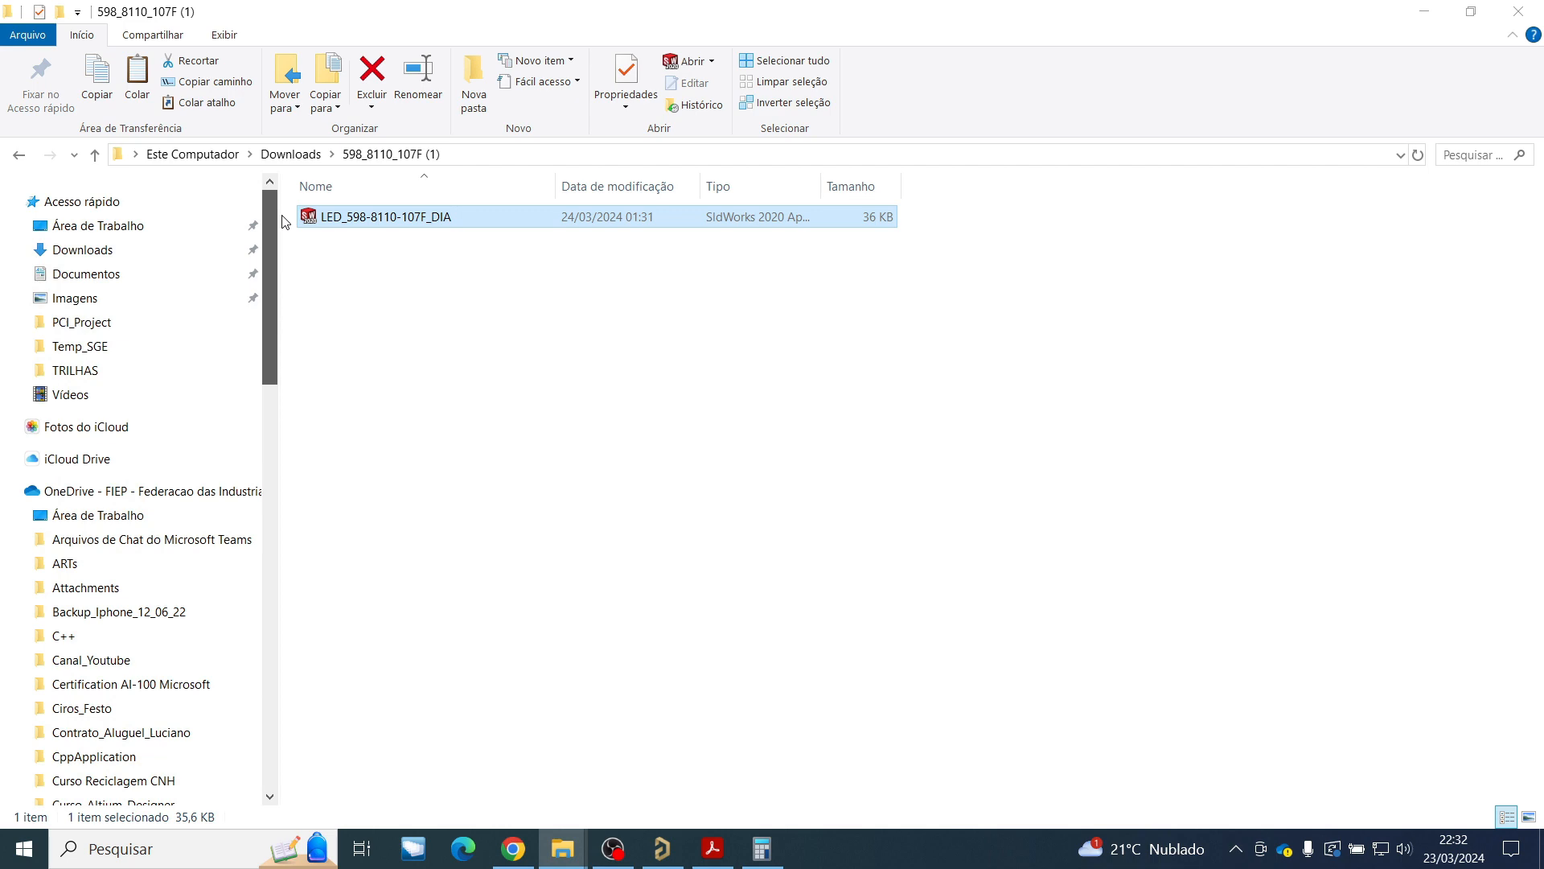
{"action": "left_click_drag", "start_coordinate": [269, 339], "coordinate": [272, 744]}
{"action": "left_click", "coordinate": [151, 749]}
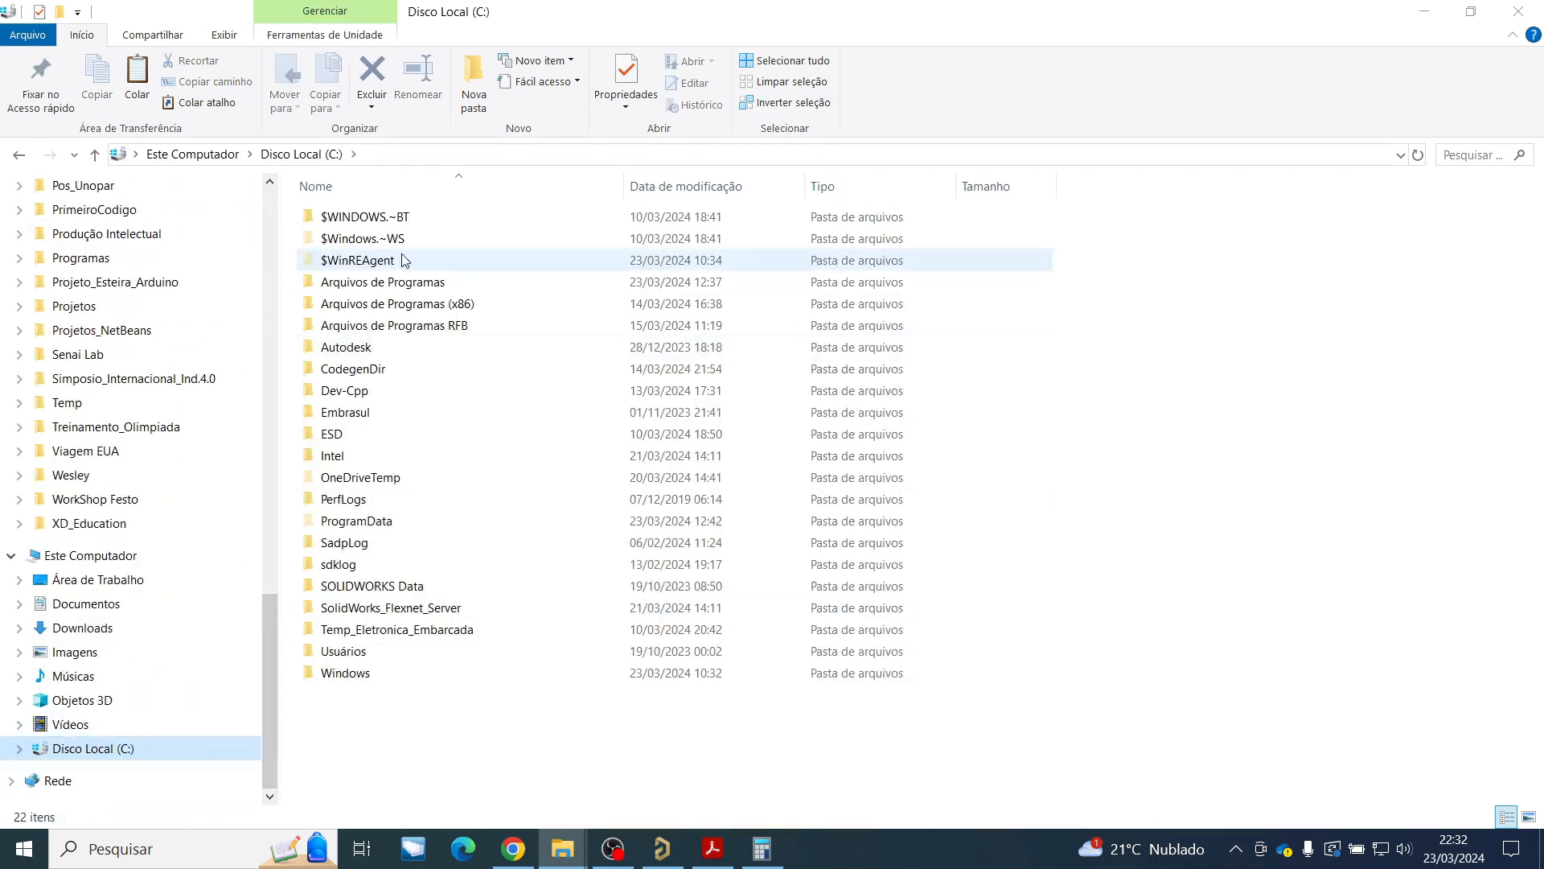
{"action": "double_click", "coordinate": [378, 658]}
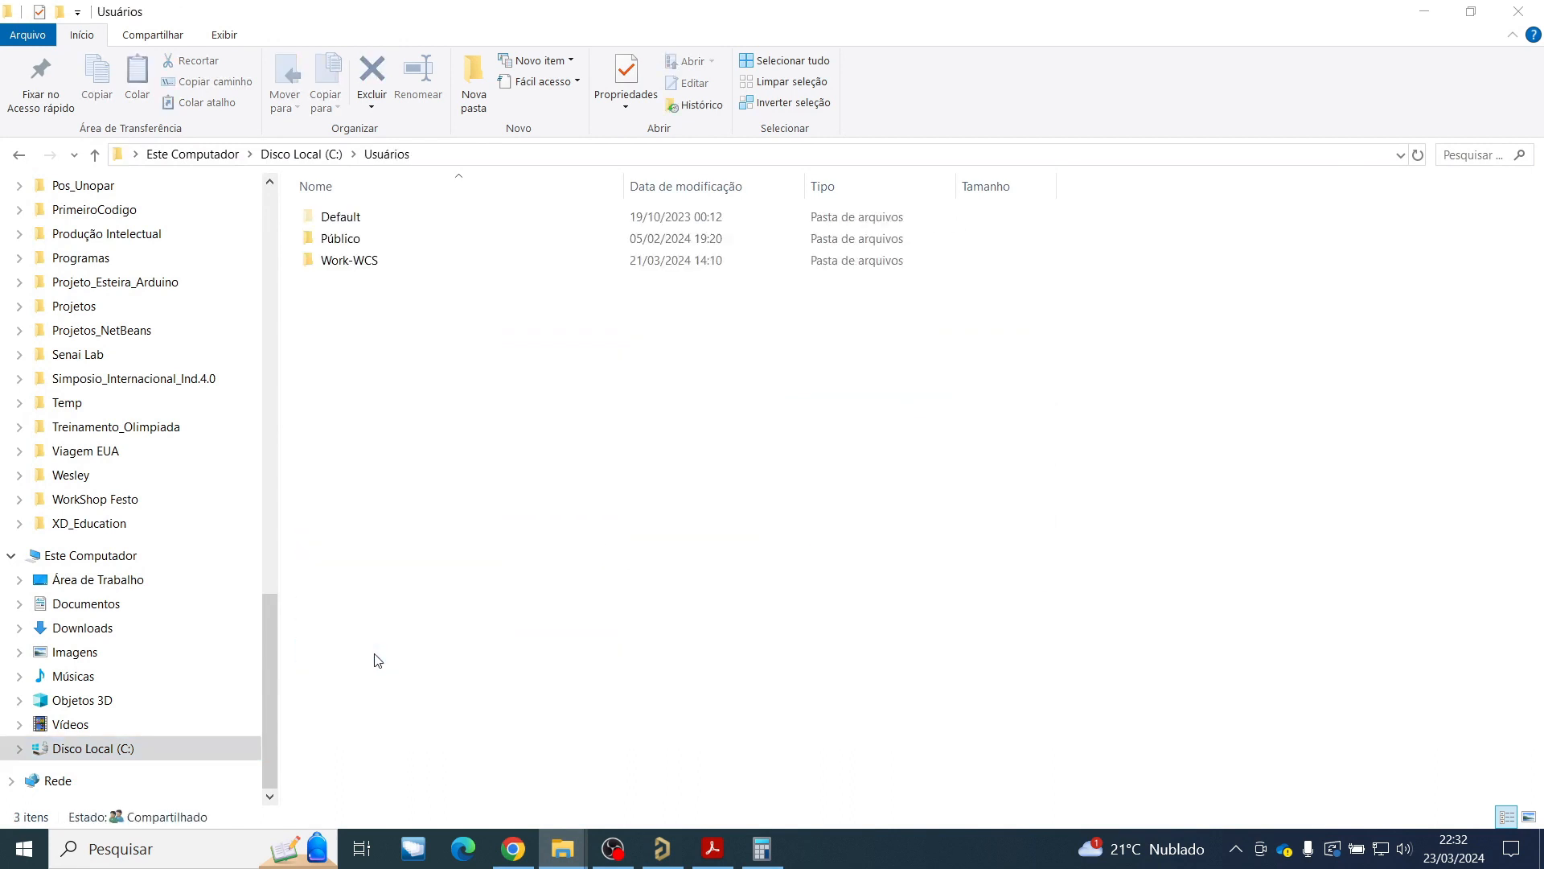
{"action": "double_click", "coordinate": [374, 239]}
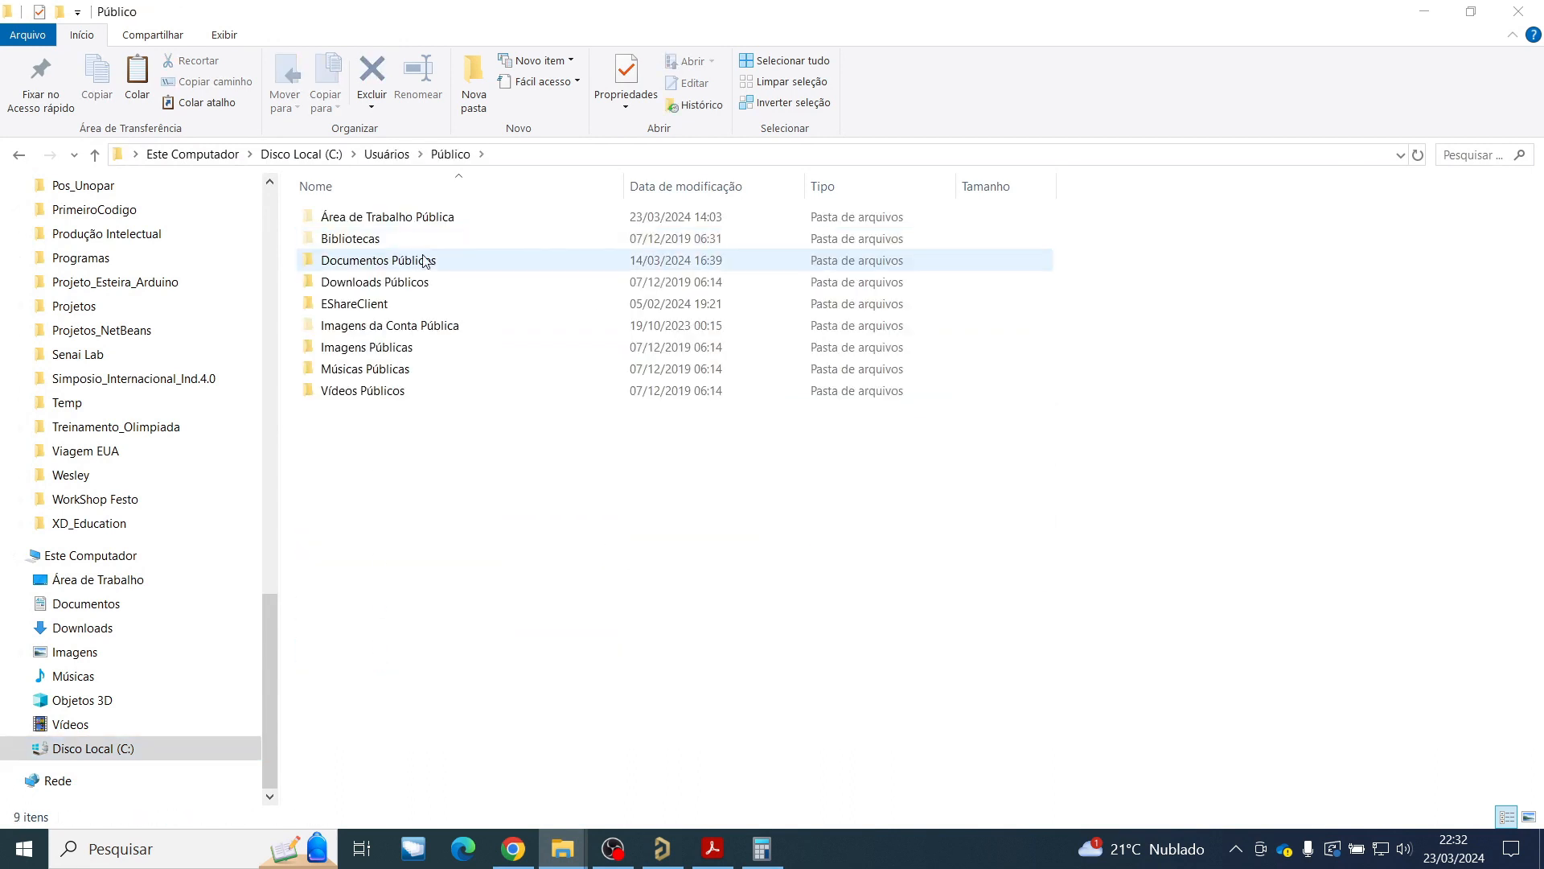
{"action": "double_click", "coordinate": [482, 265]}
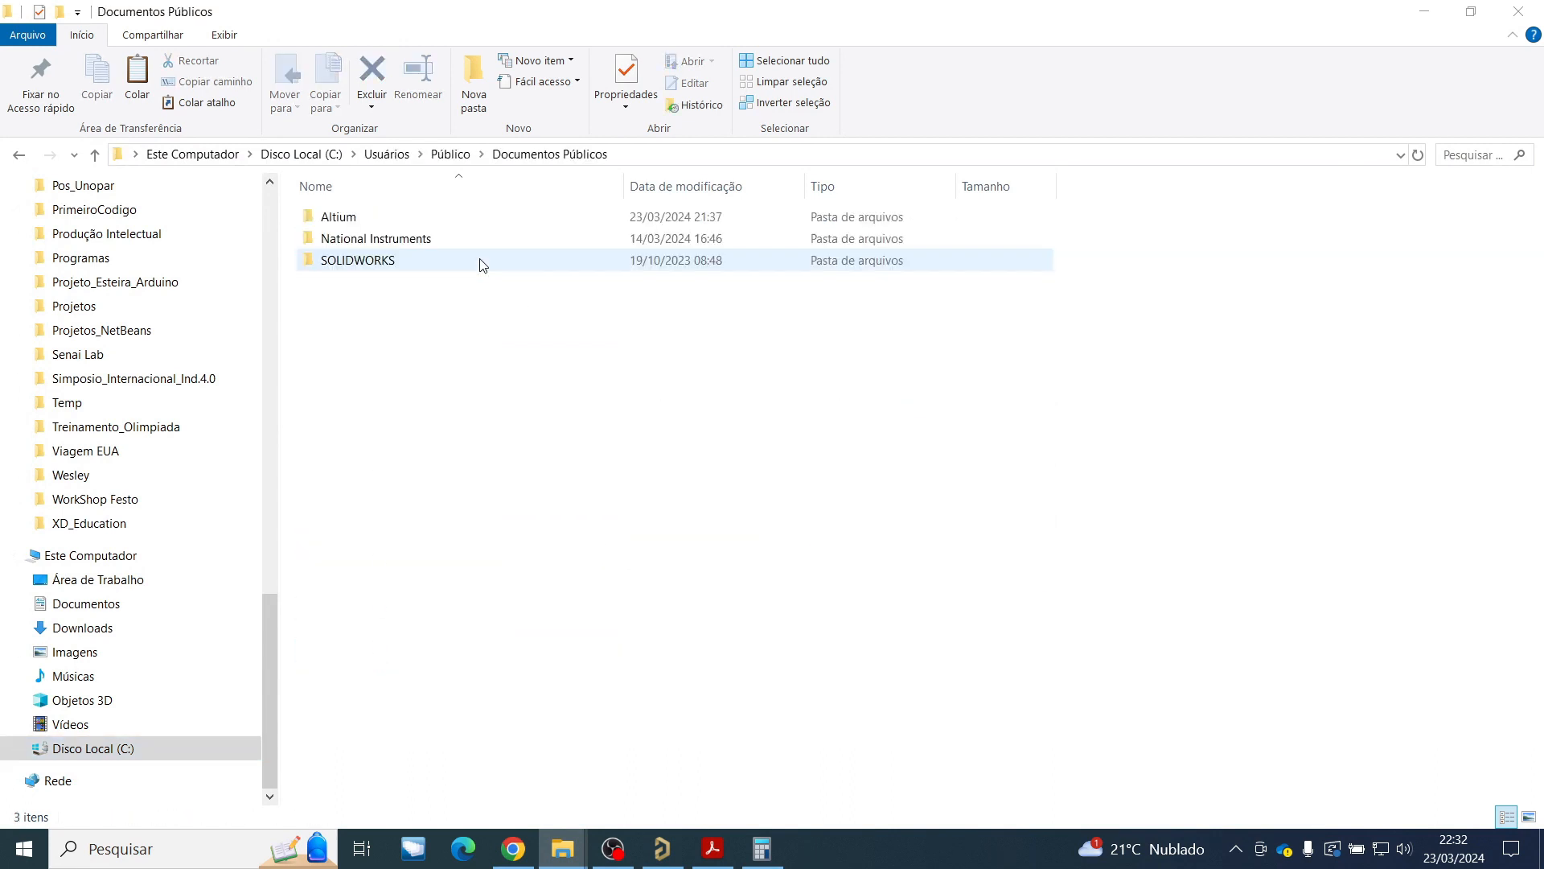
{"action": "double_click", "coordinate": [377, 221]}
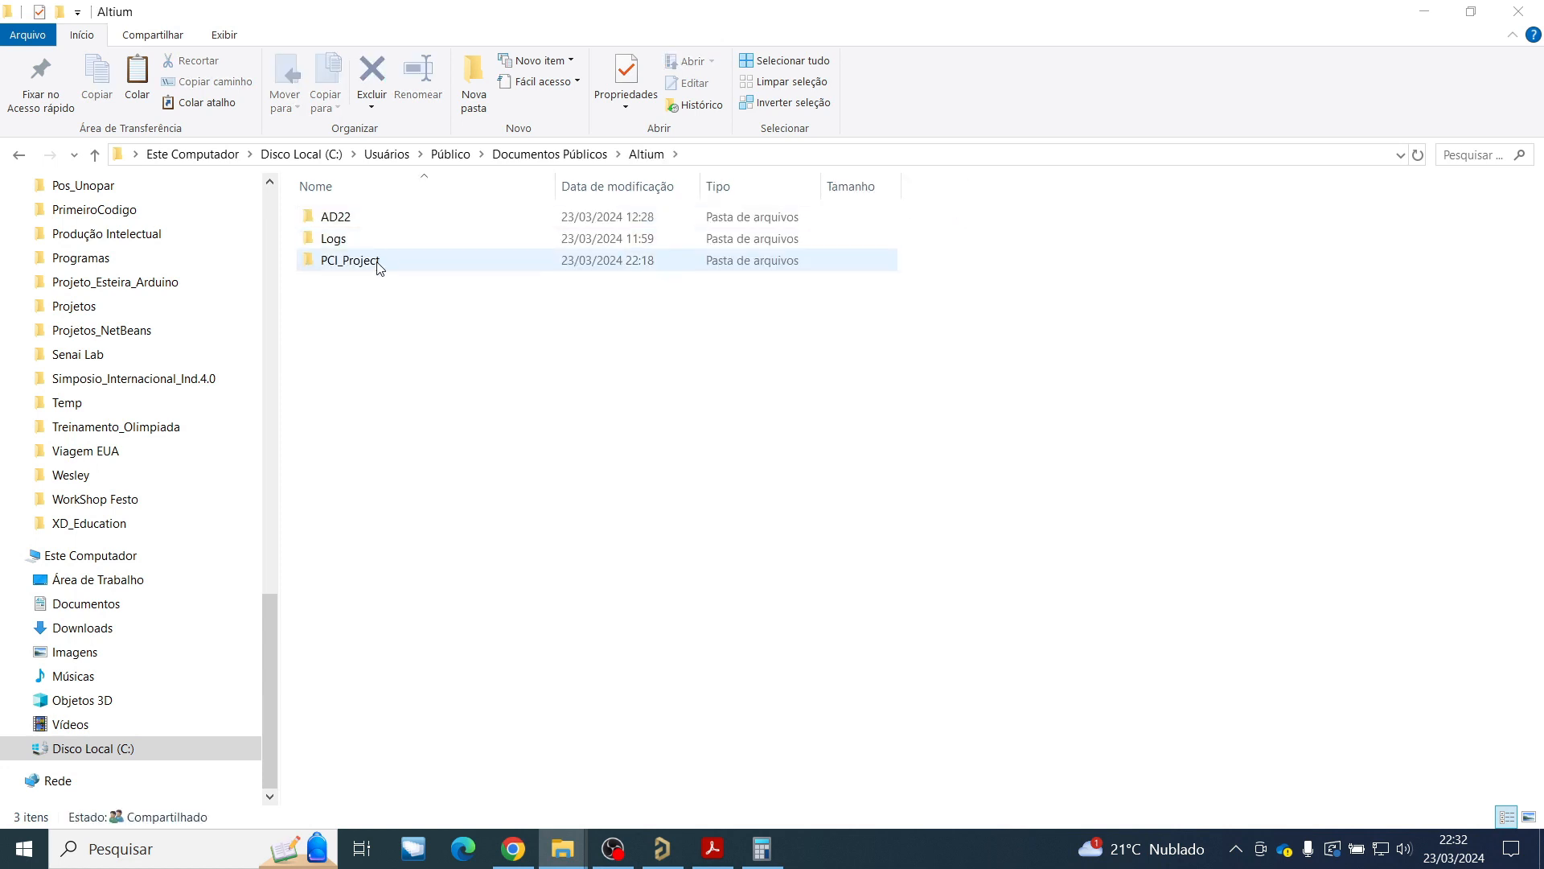
{"action": "left_click", "coordinate": [346, 262]}
{"action": "double_click", "coordinate": [358, 270]}
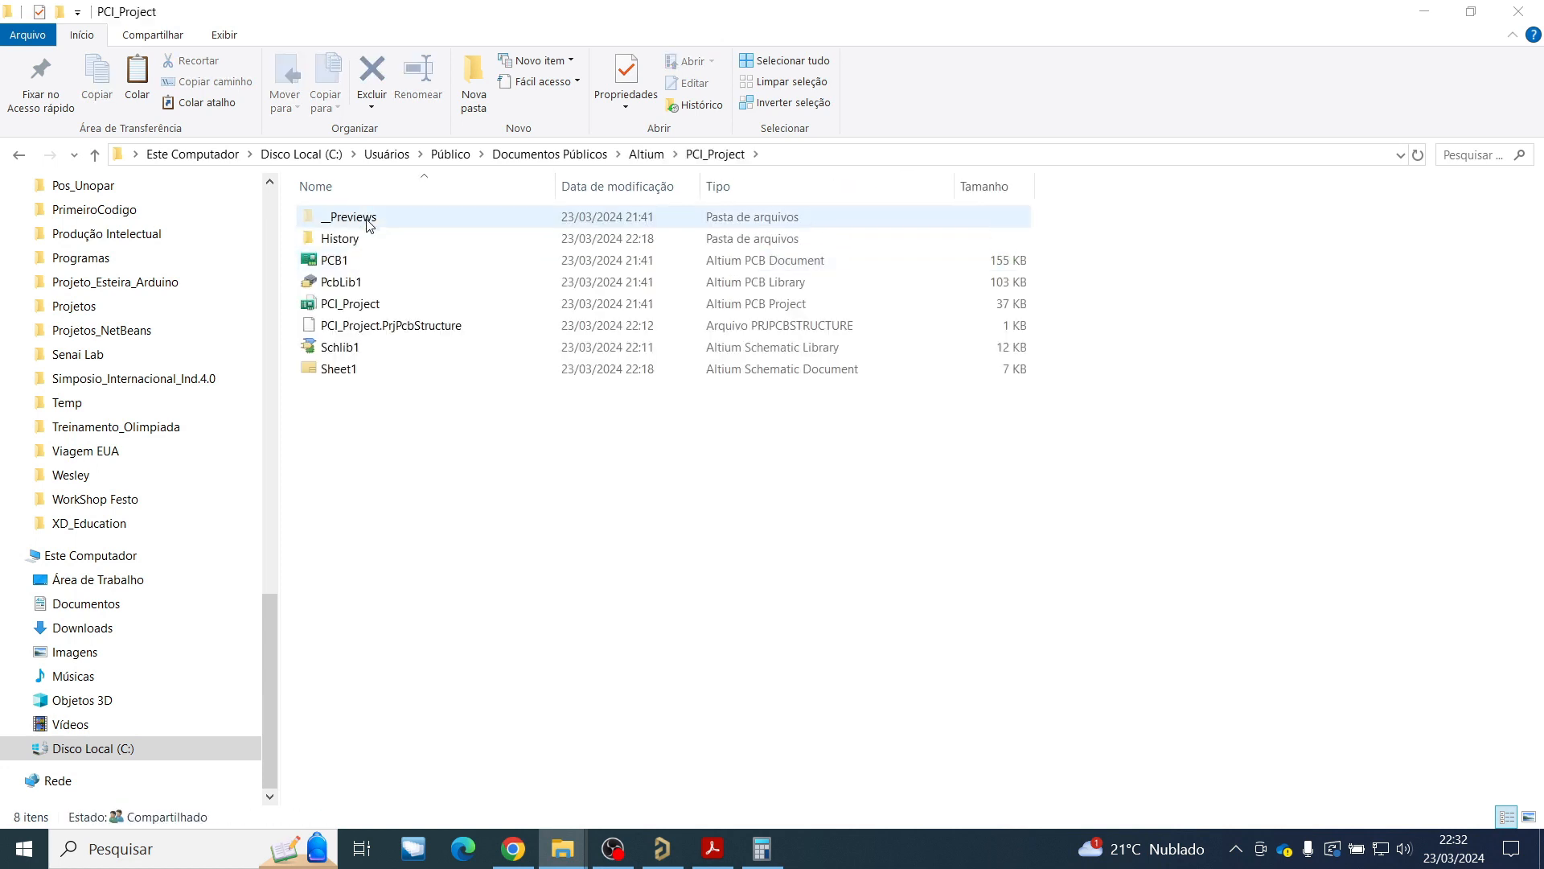
Create a new folder named 3D inside the PCI_Project folder.
{"action": "right_click", "coordinate": [452, 551]}
{"action": "mouse_move", "coordinate": [630, 515]}
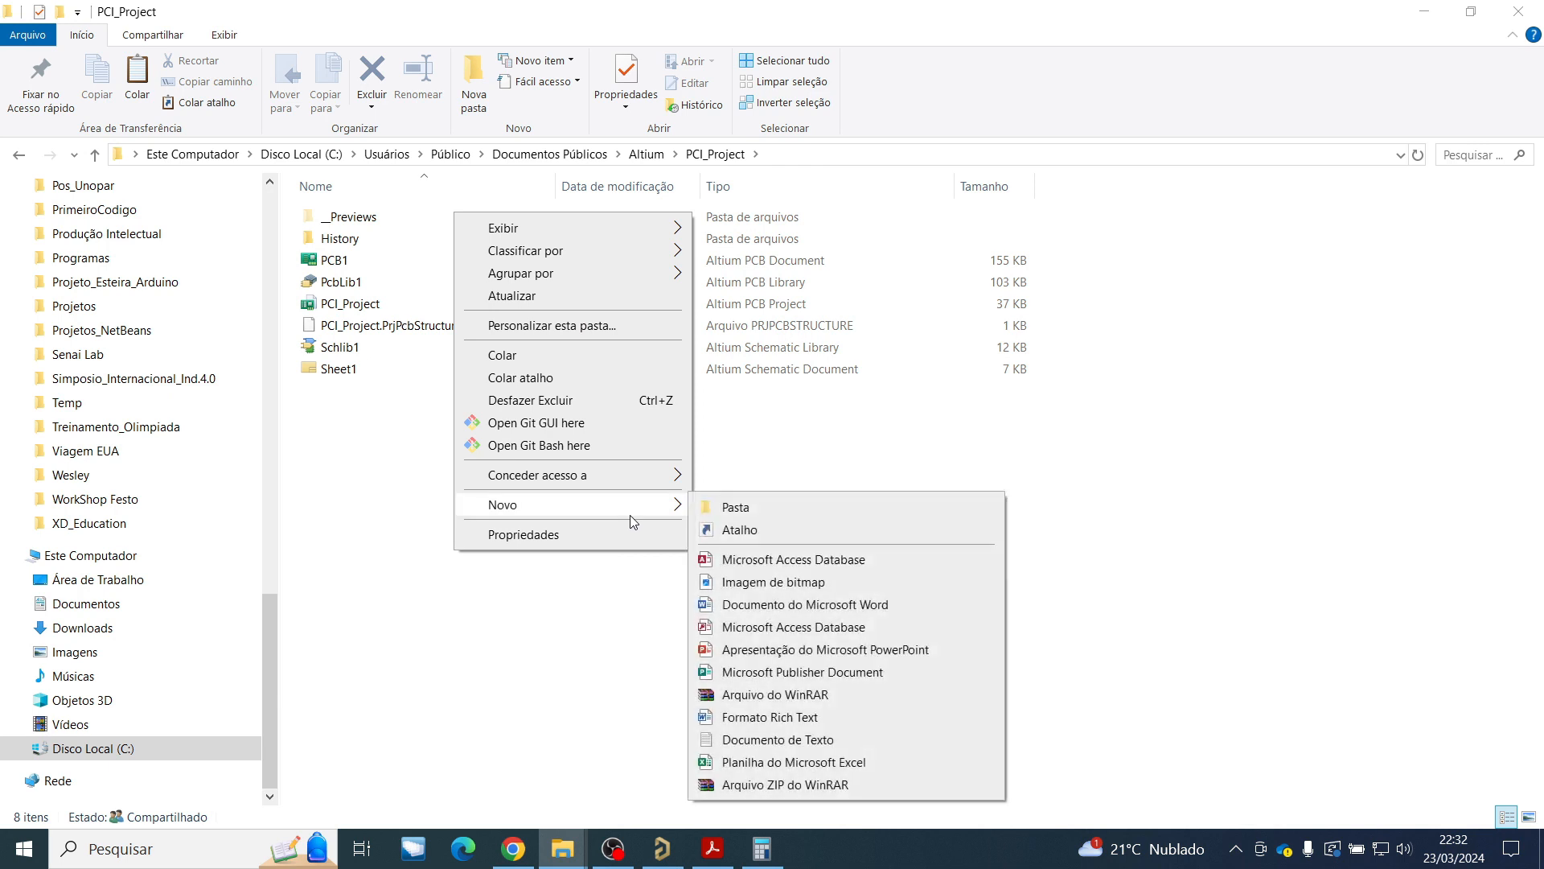
{"action": "left_click", "coordinate": [742, 513]}
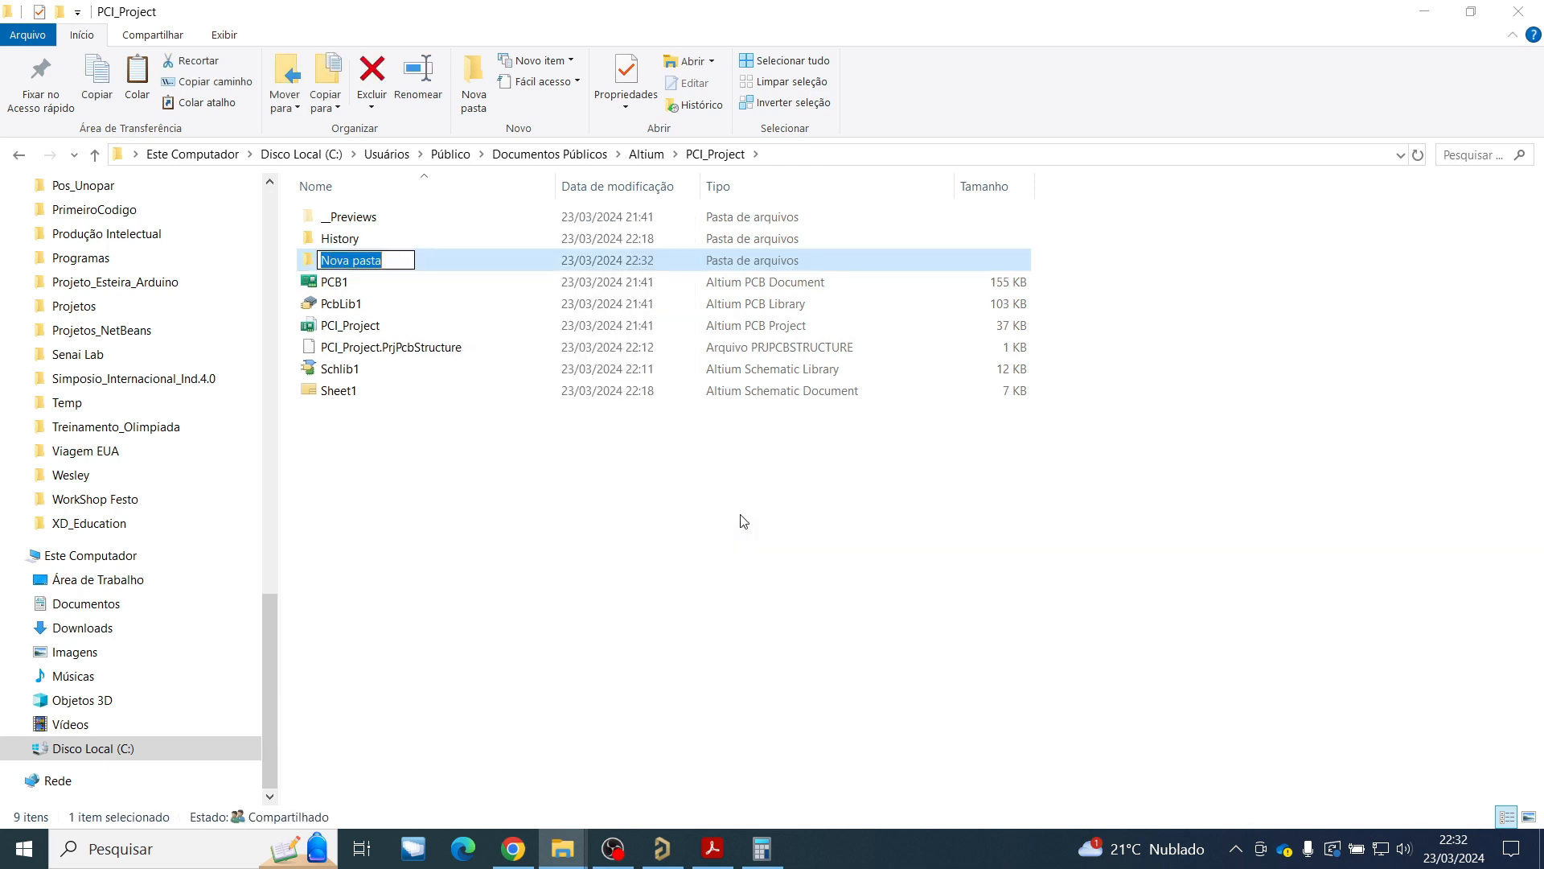
{"action": "type", "text": "3D"}
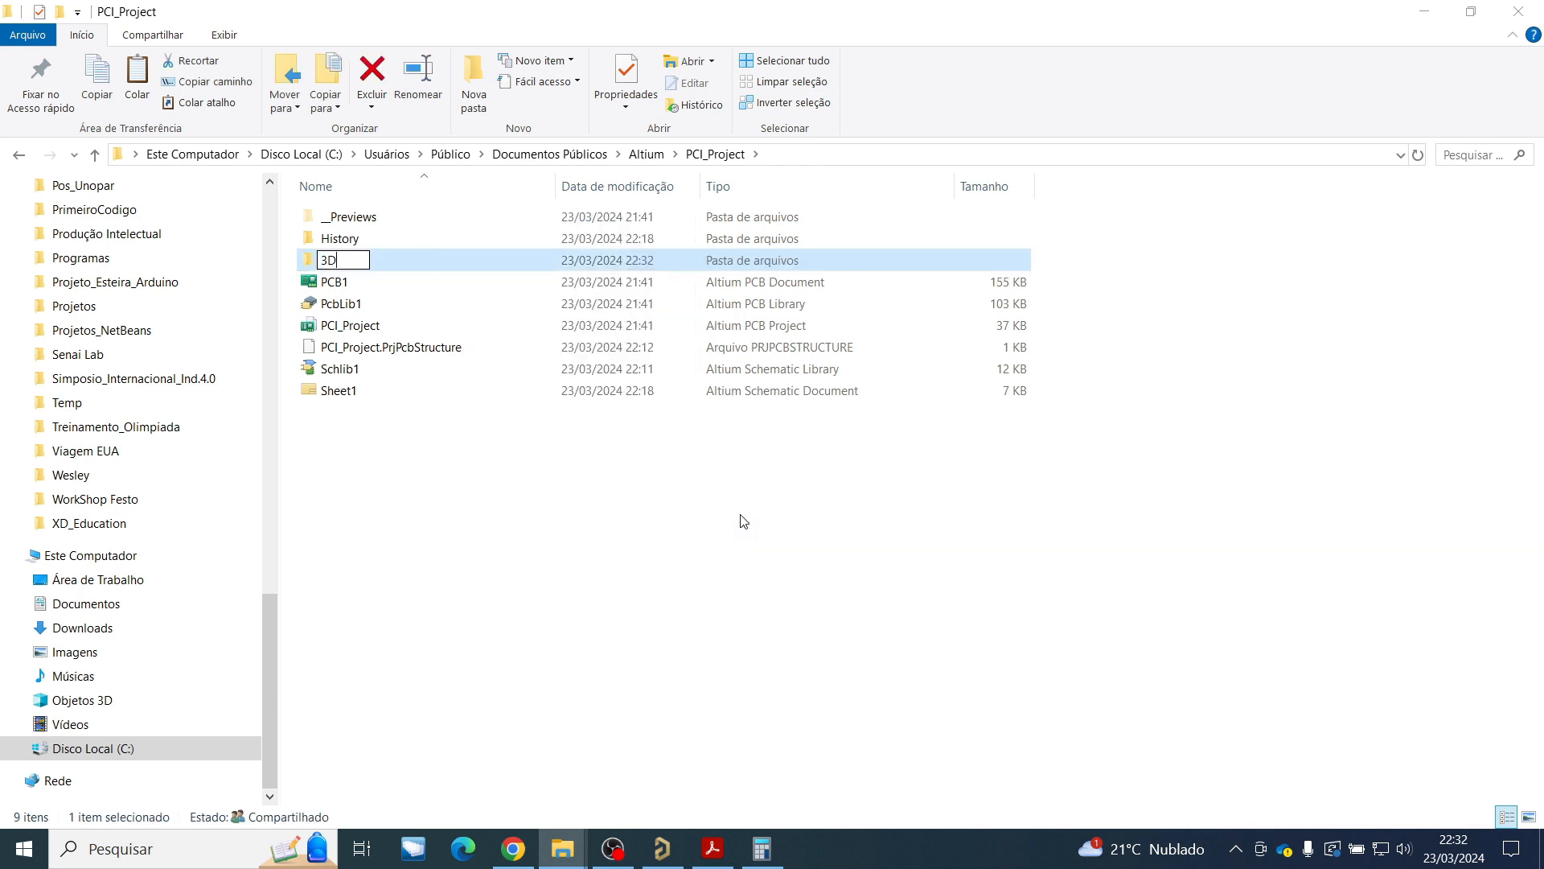
{"action": "key", "text": "Return"}
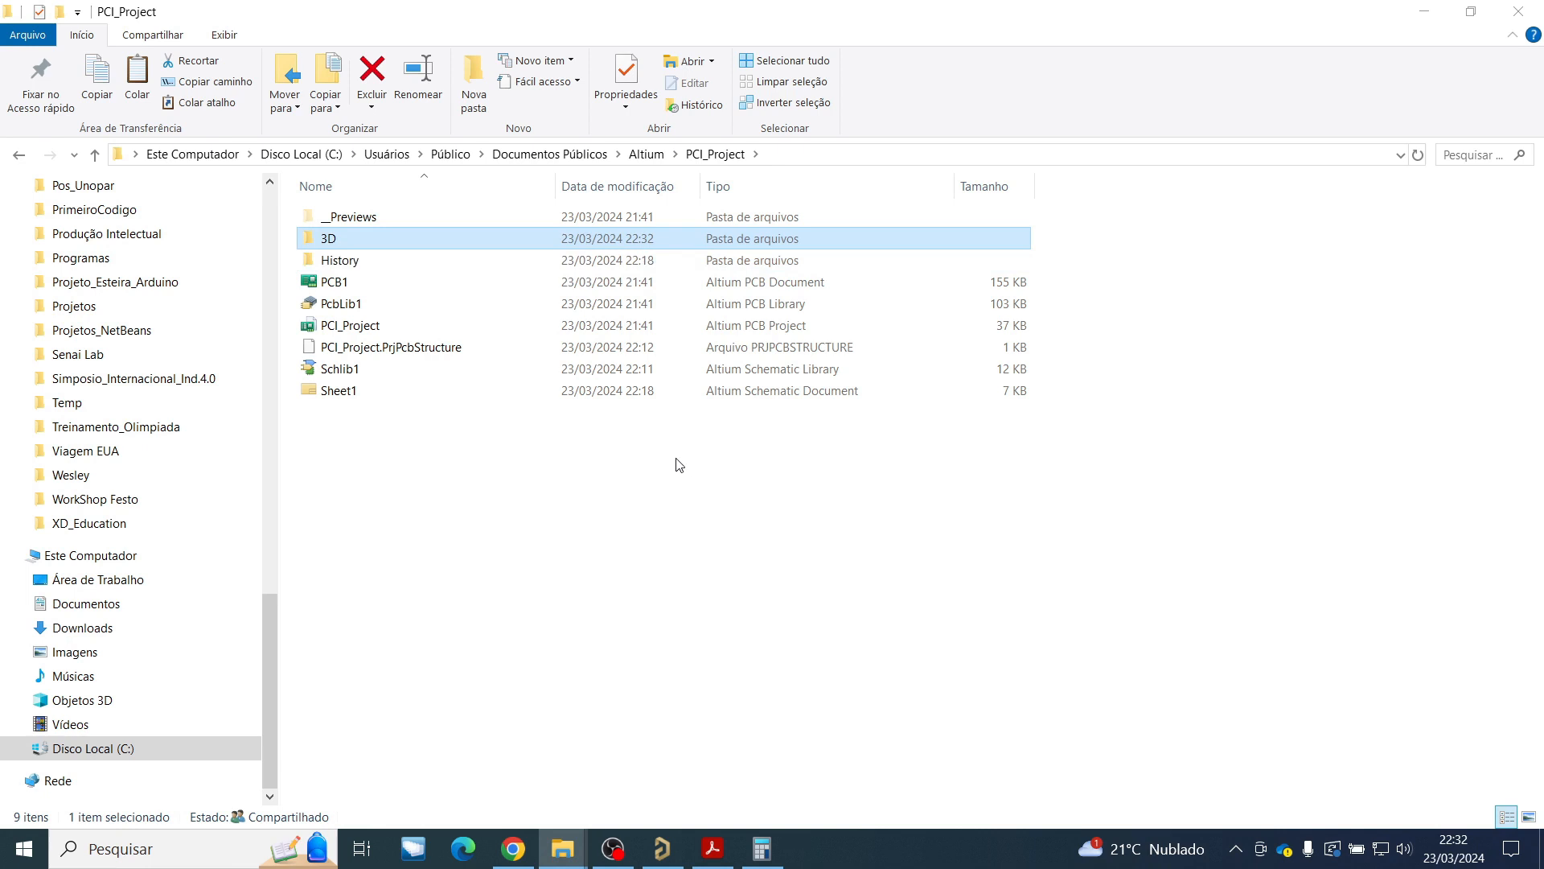
{"action": "double_click", "coordinate": [398, 238]}
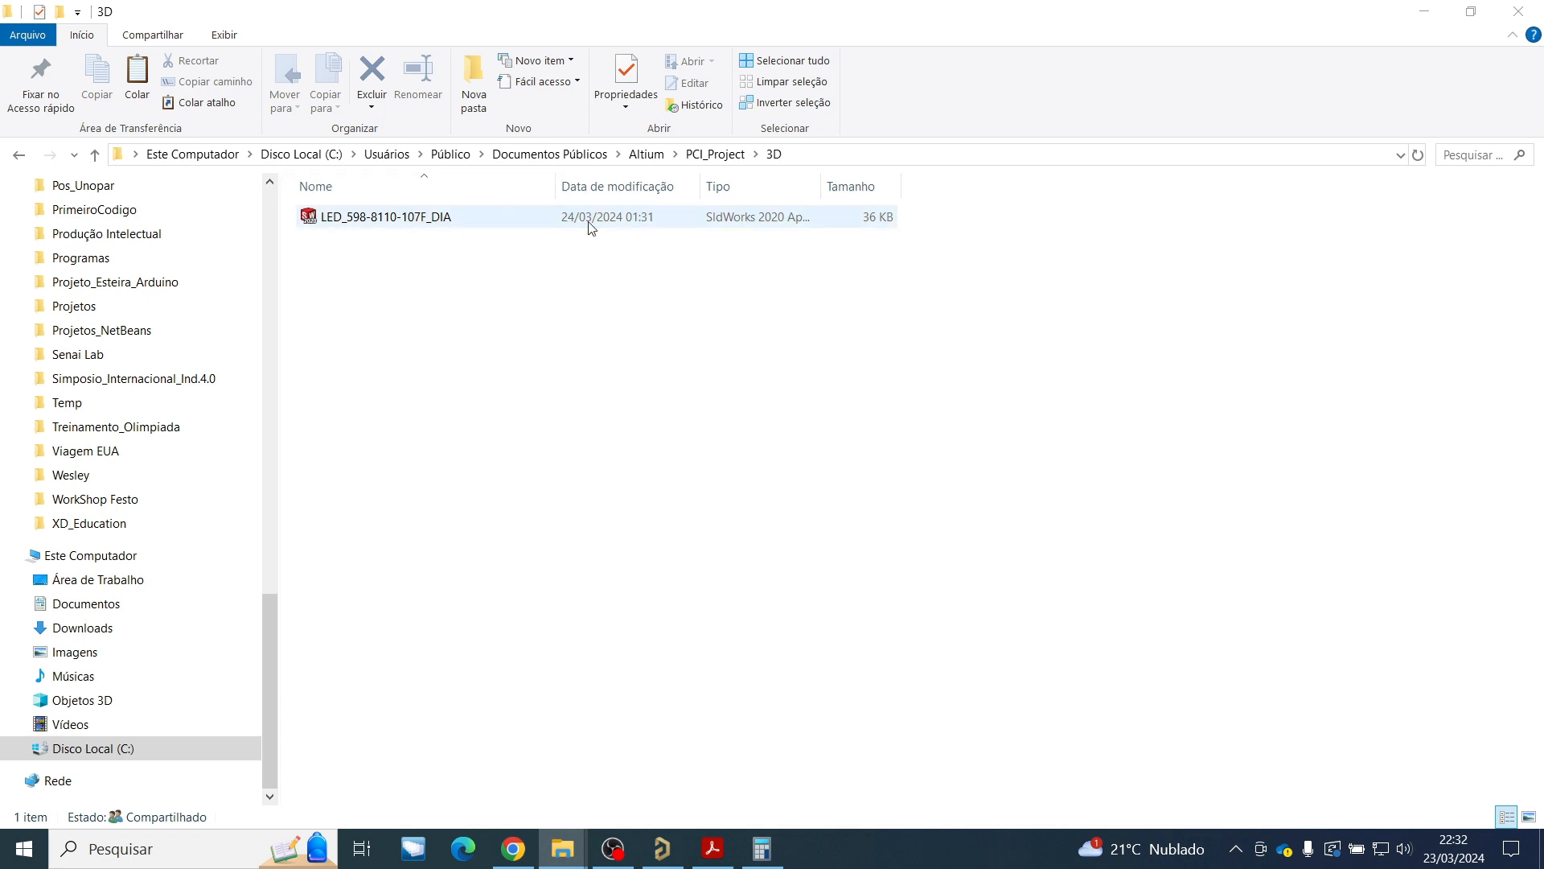
{"action": "left_click", "coordinate": [661, 849]}
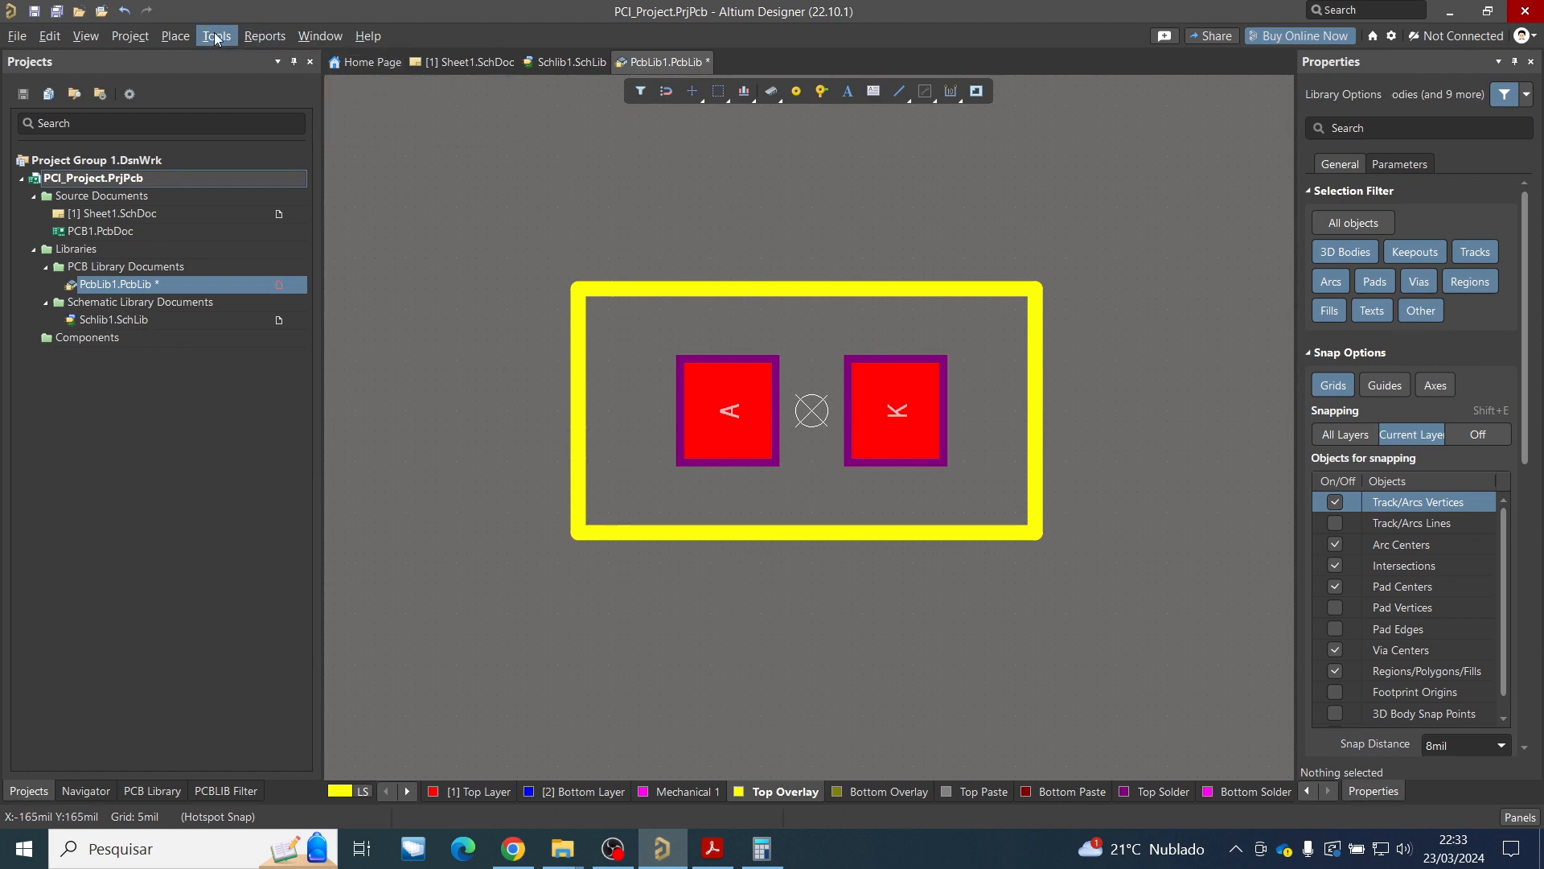
Start placing a 3D body in the LED footprint and browse to Disco Local (C:) for the model.
{"action": "left_click", "coordinate": [173, 36]}
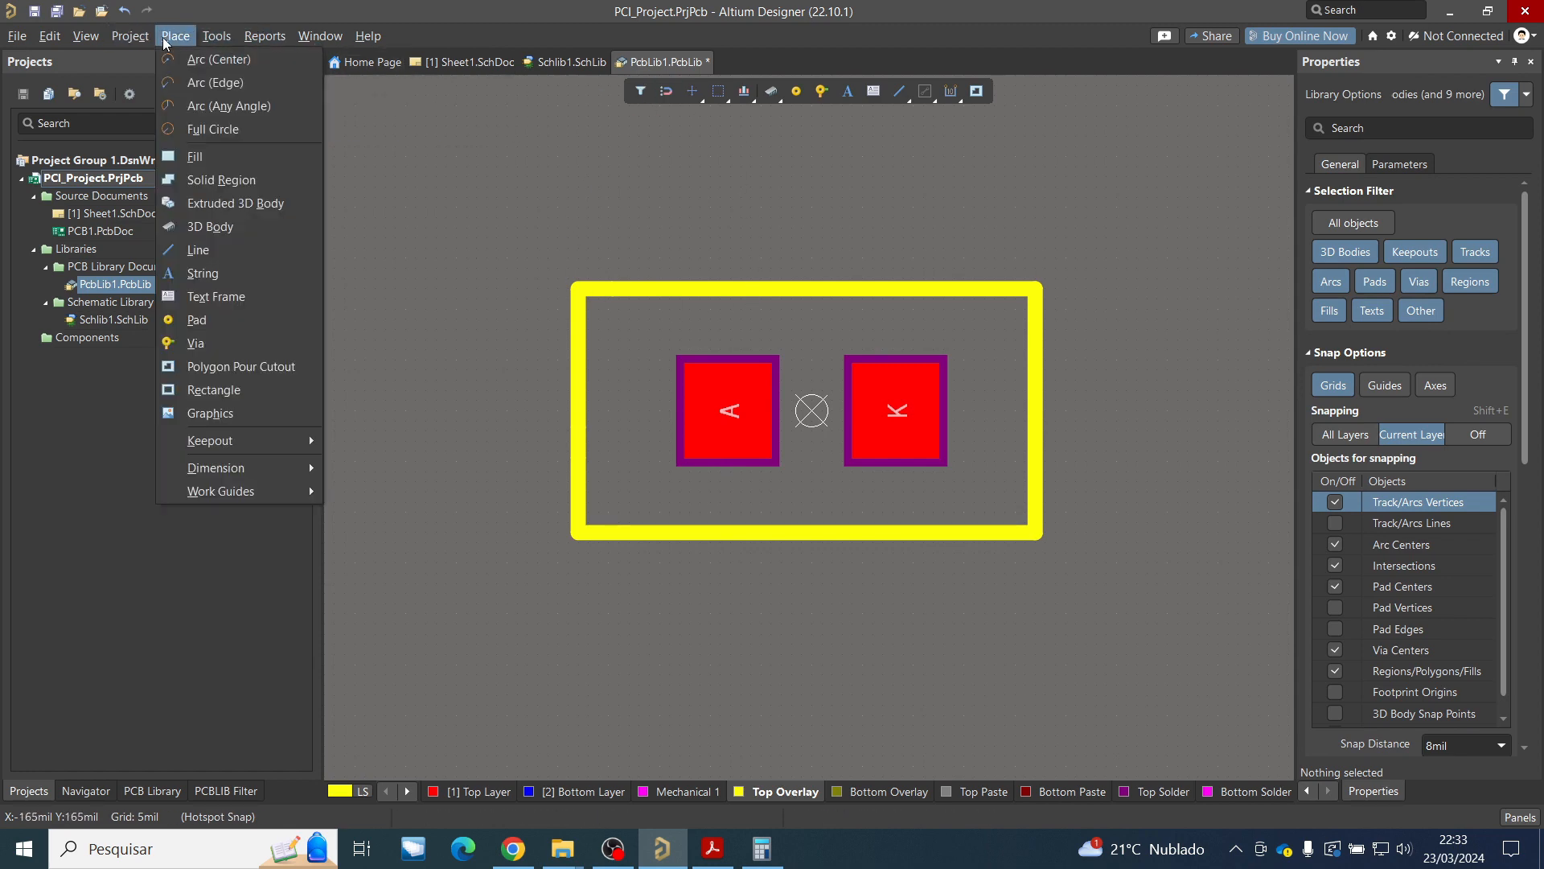
{"action": "left_click", "coordinate": [203, 37]}
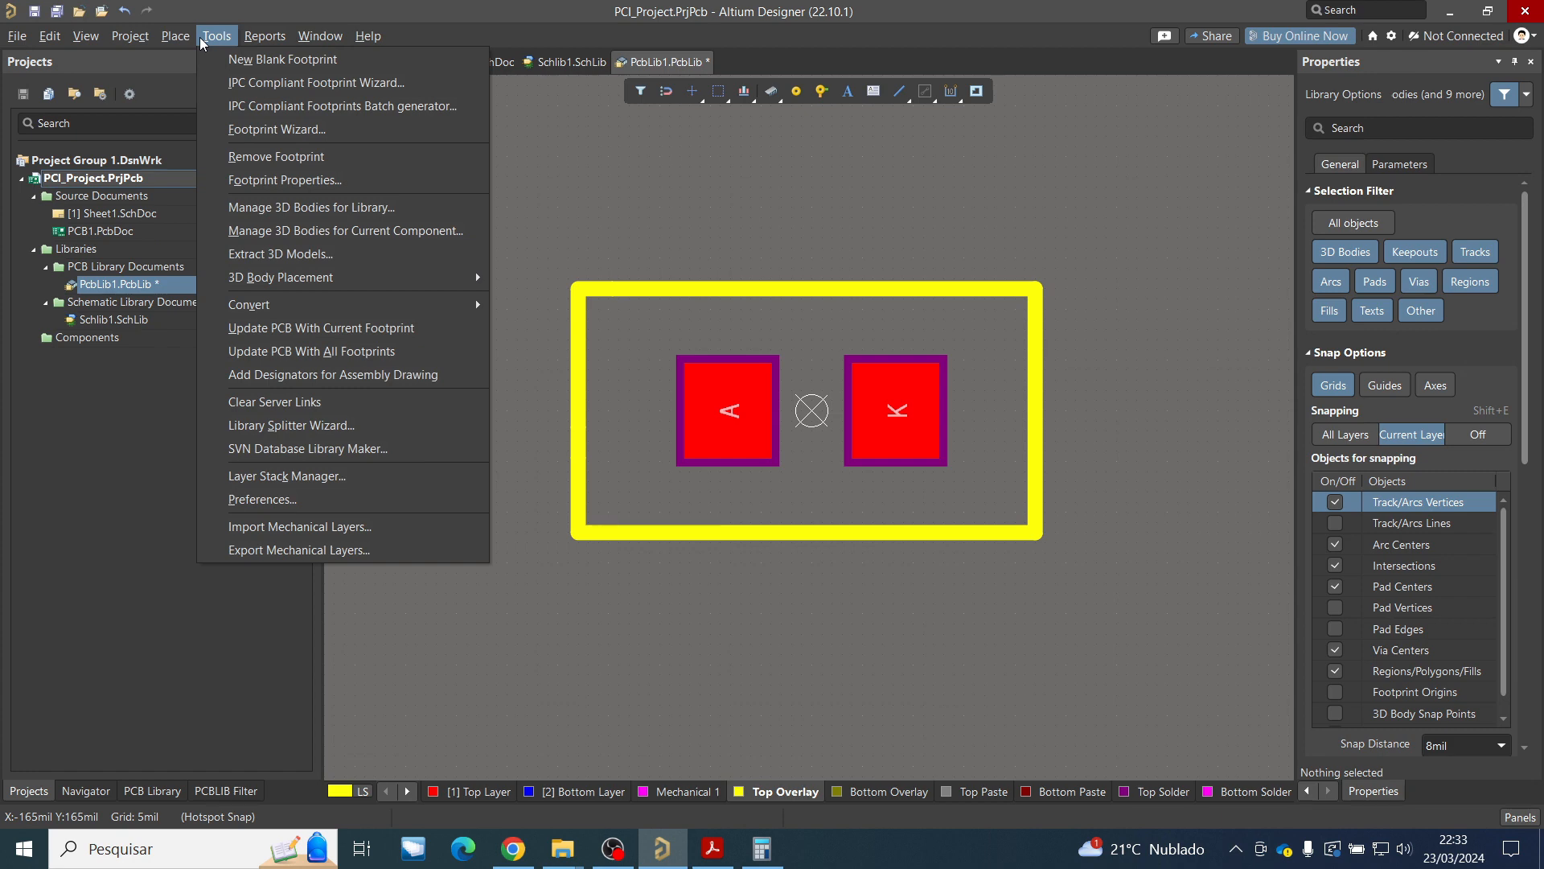
{"action": "mouse_move", "coordinate": [184, 42]}
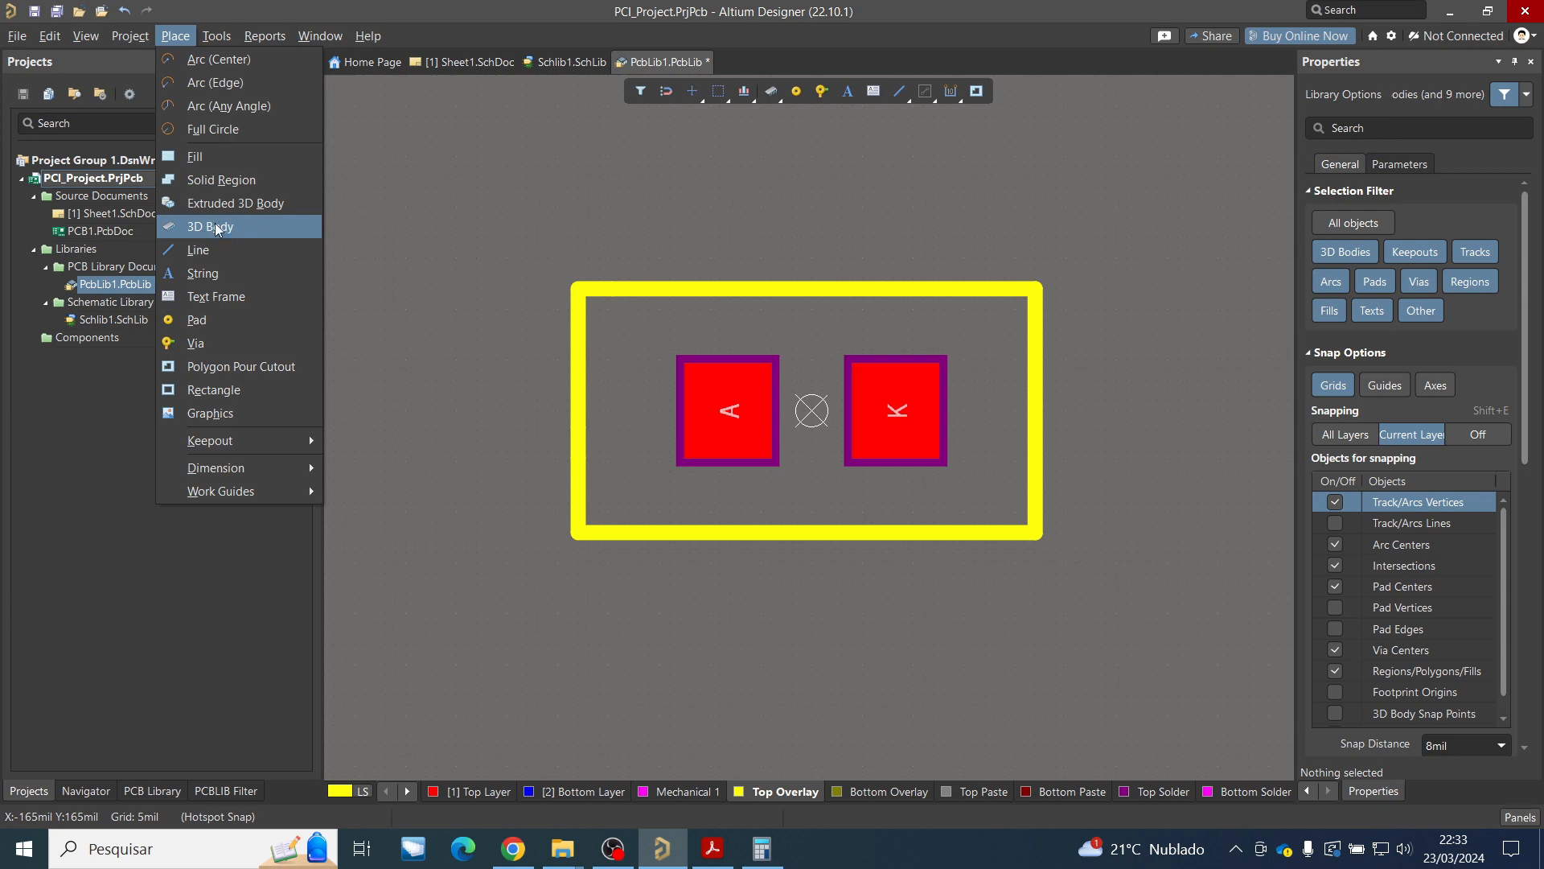
{"action": "left_click", "coordinate": [245, 226]}
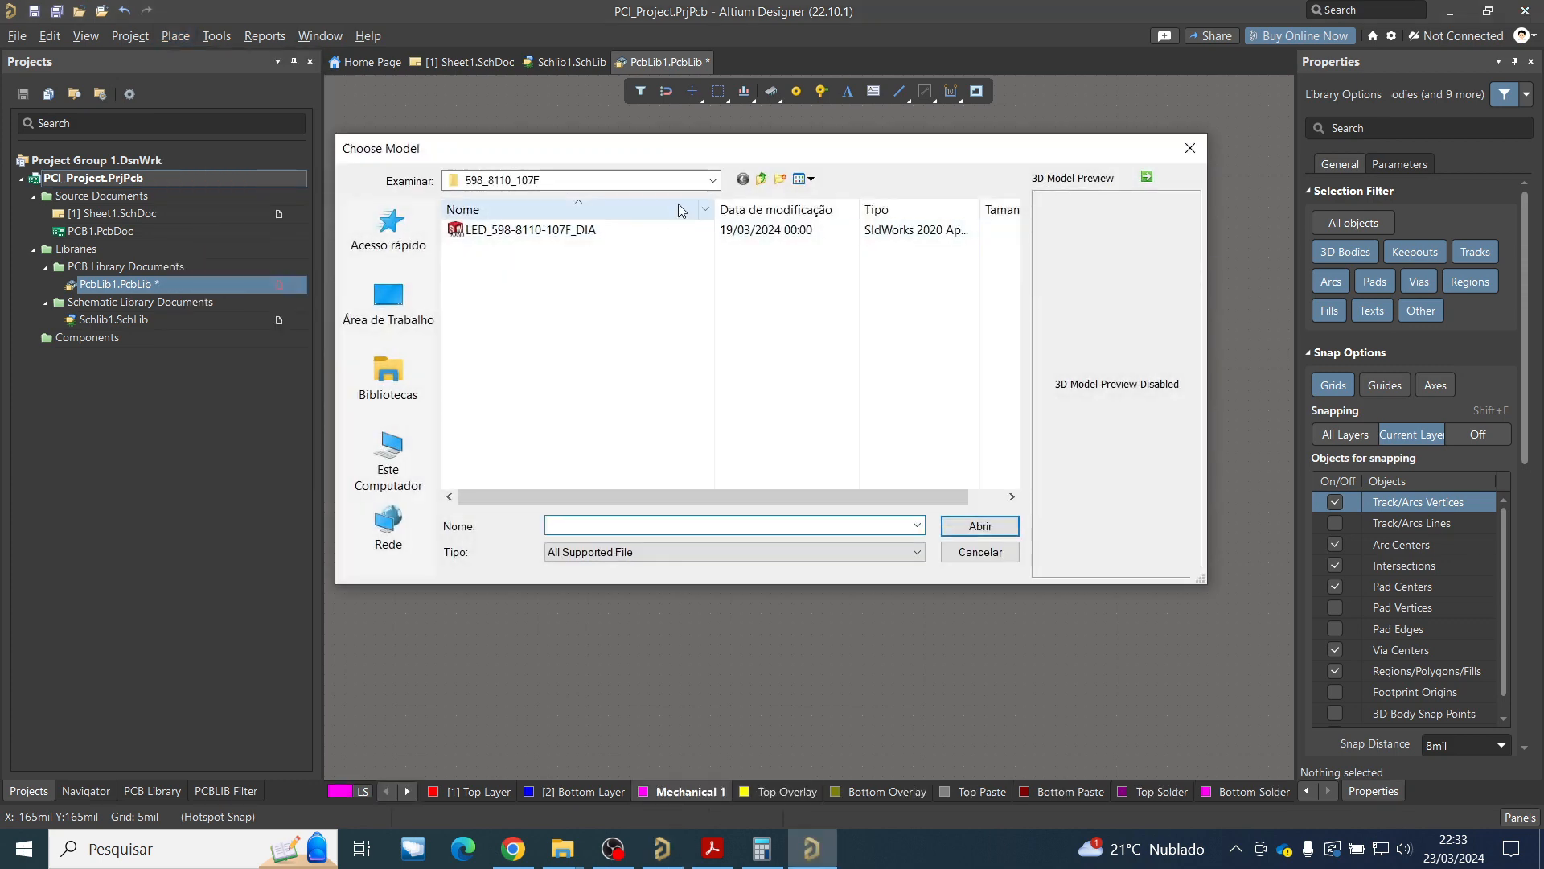
{"action": "left_click", "coordinate": [699, 181]}
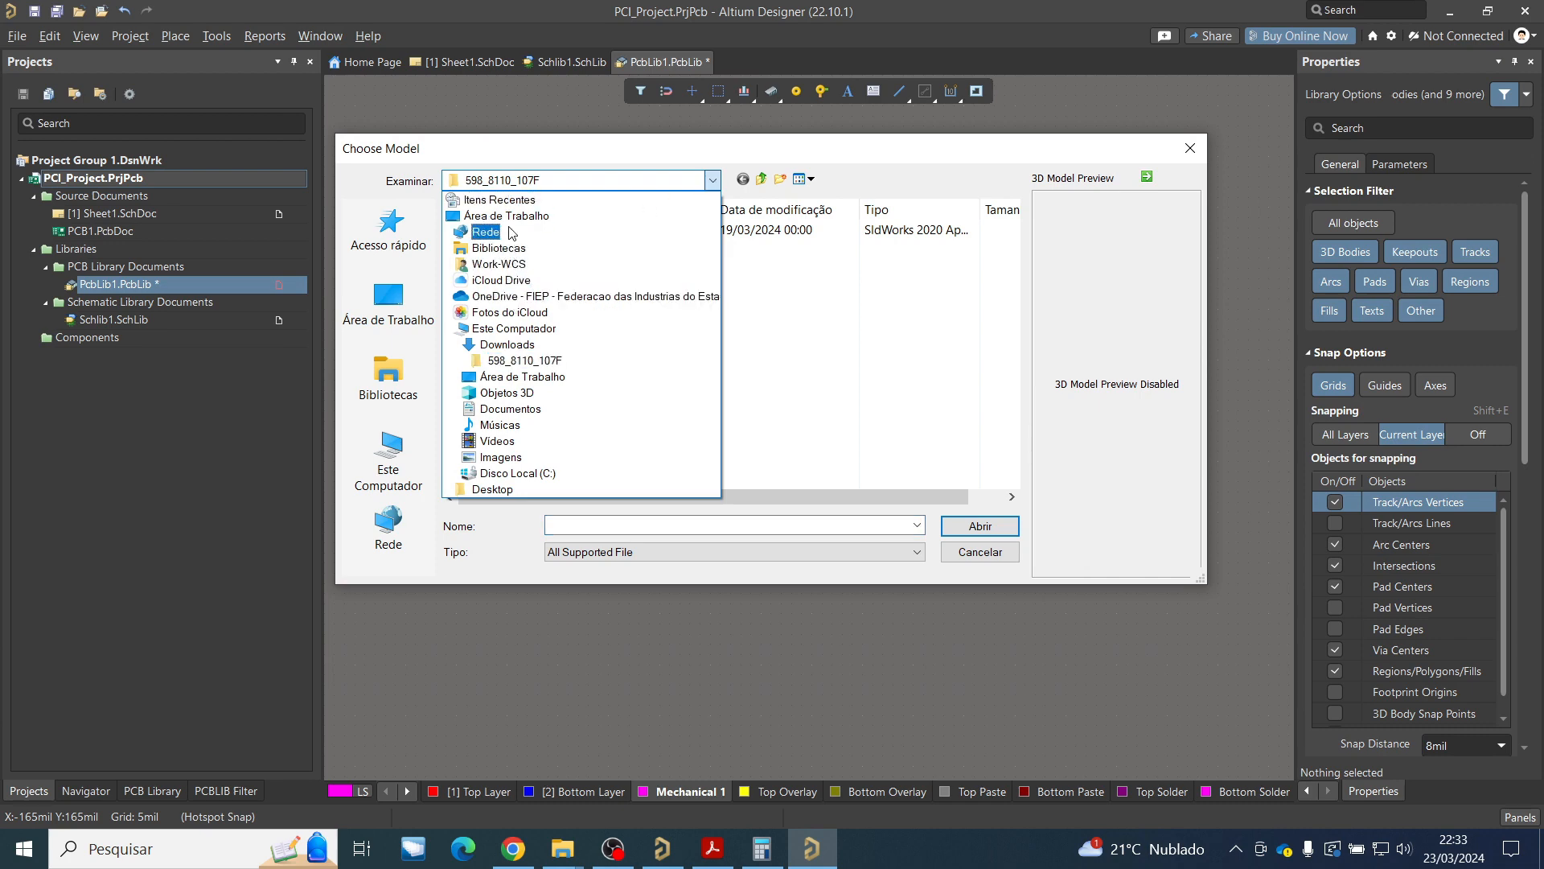
{"action": "left_click", "coordinate": [514, 473]}
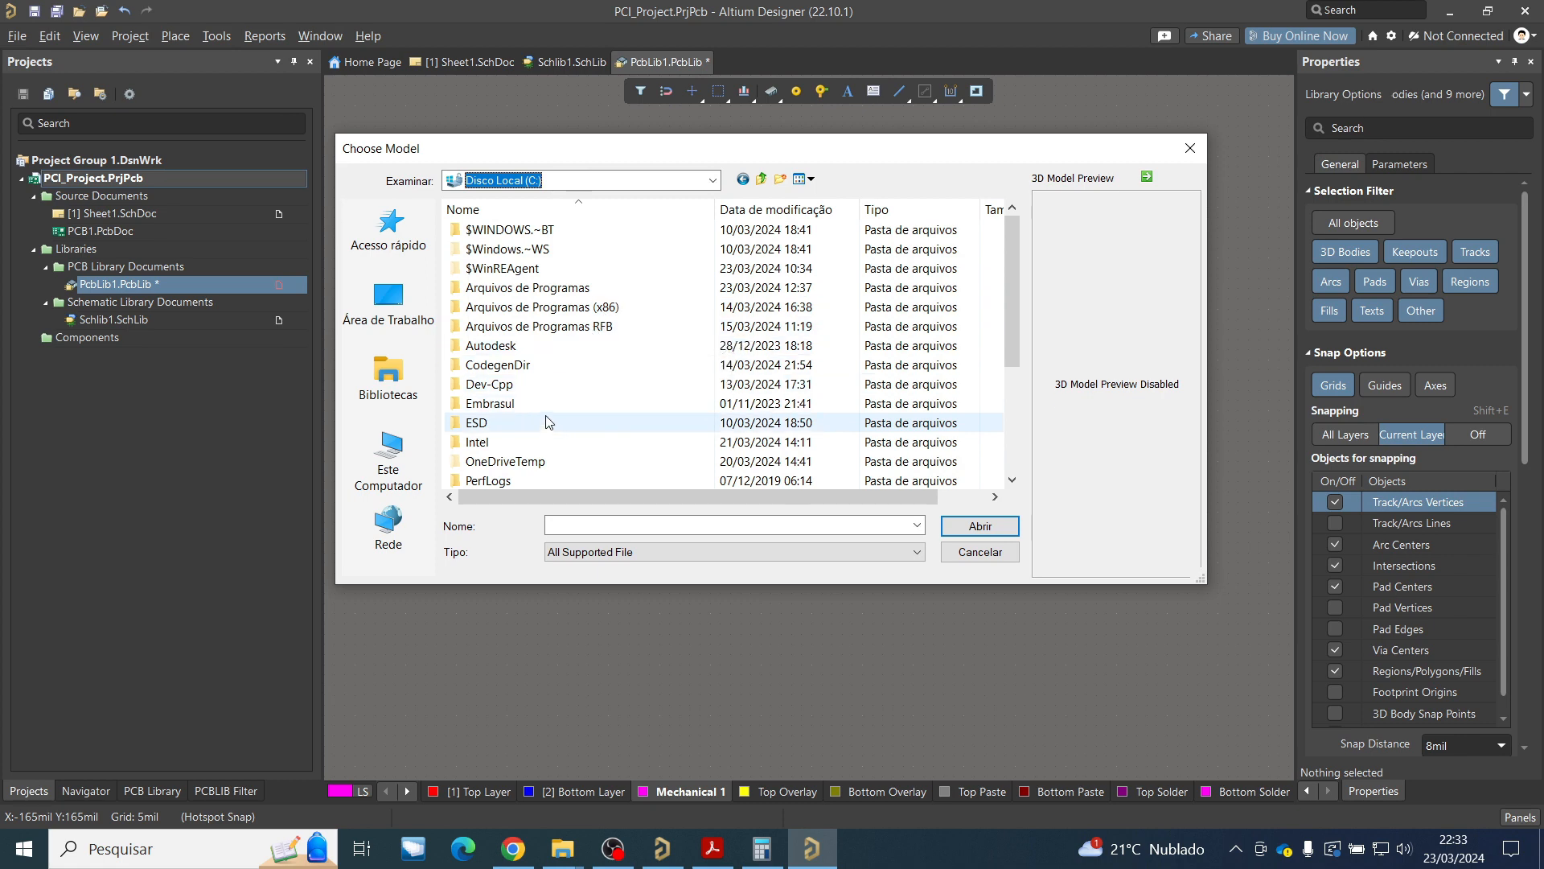
{"action": "scroll", "coordinate": [548, 426], "scroll_direction": "down", "scroll_amount": 2}
{"action": "scroll", "coordinate": [549, 425], "scroll_direction": "down", "scroll_amount": 1}
{"action": "double_click", "coordinate": [531, 441]}
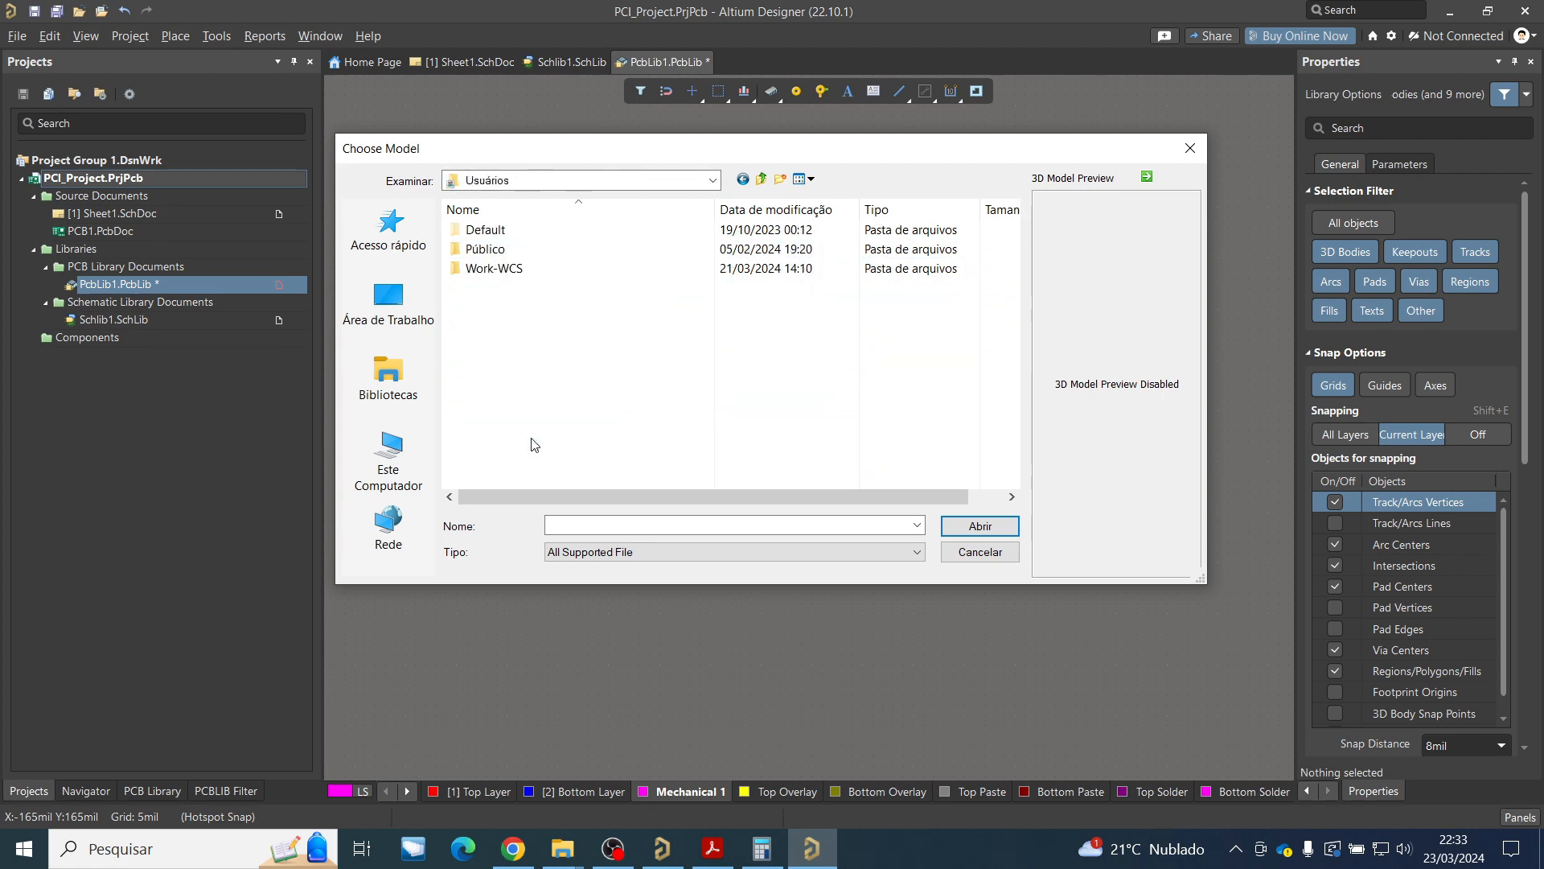
{"action": "left_click", "coordinate": [507, 274]}
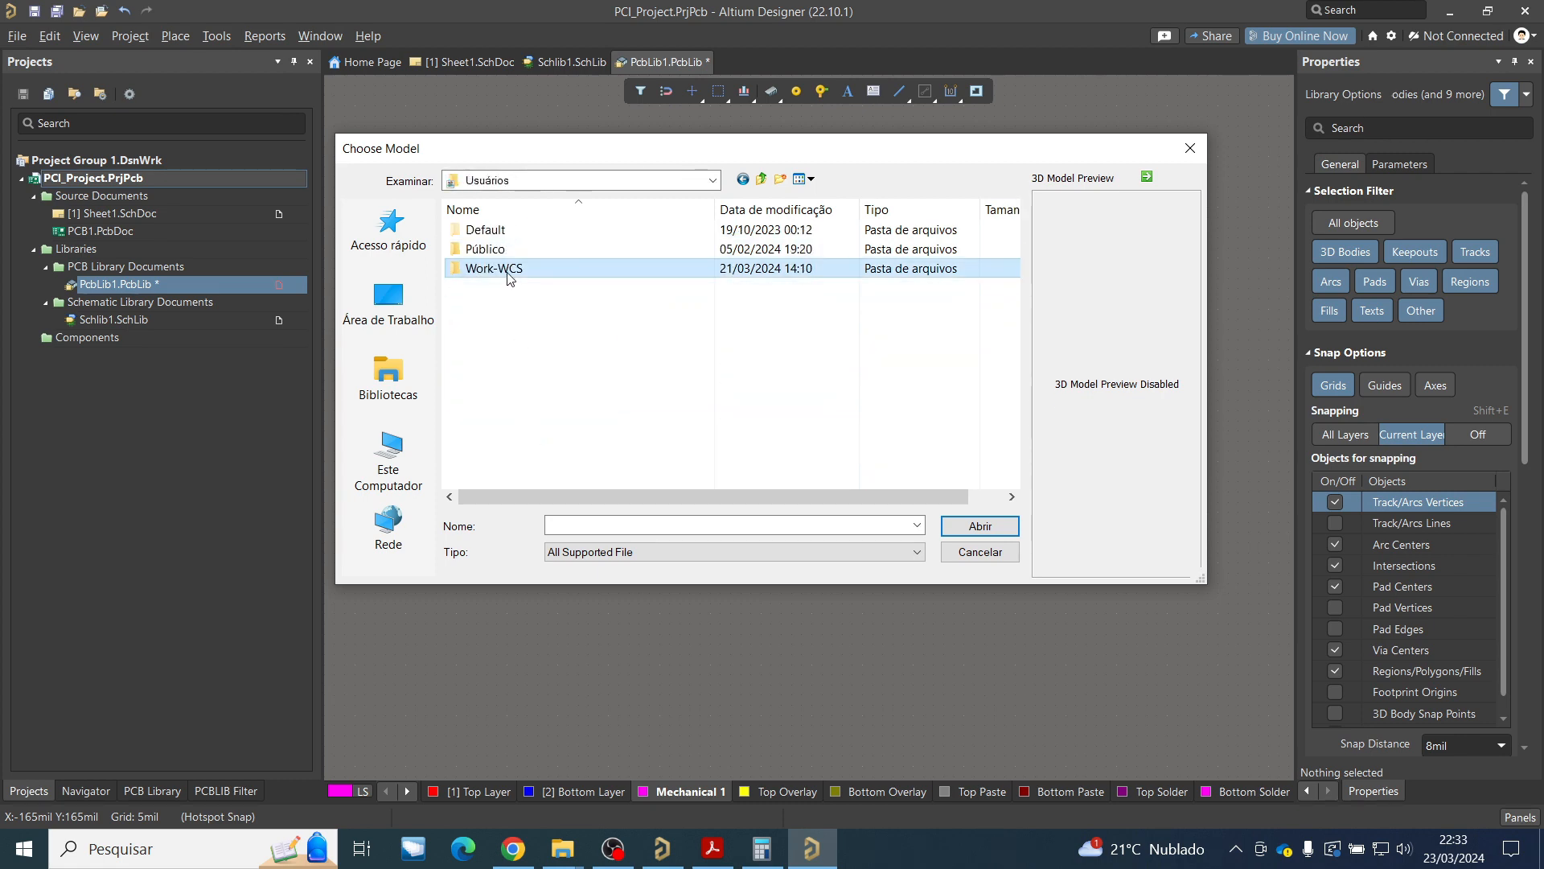
{"action": "double_click", "coordinate": [507, 250]}
{"action": "left_click", "coordinate": [624, 274]}
{"action": "double_click", "coordinate": [624, 274]}
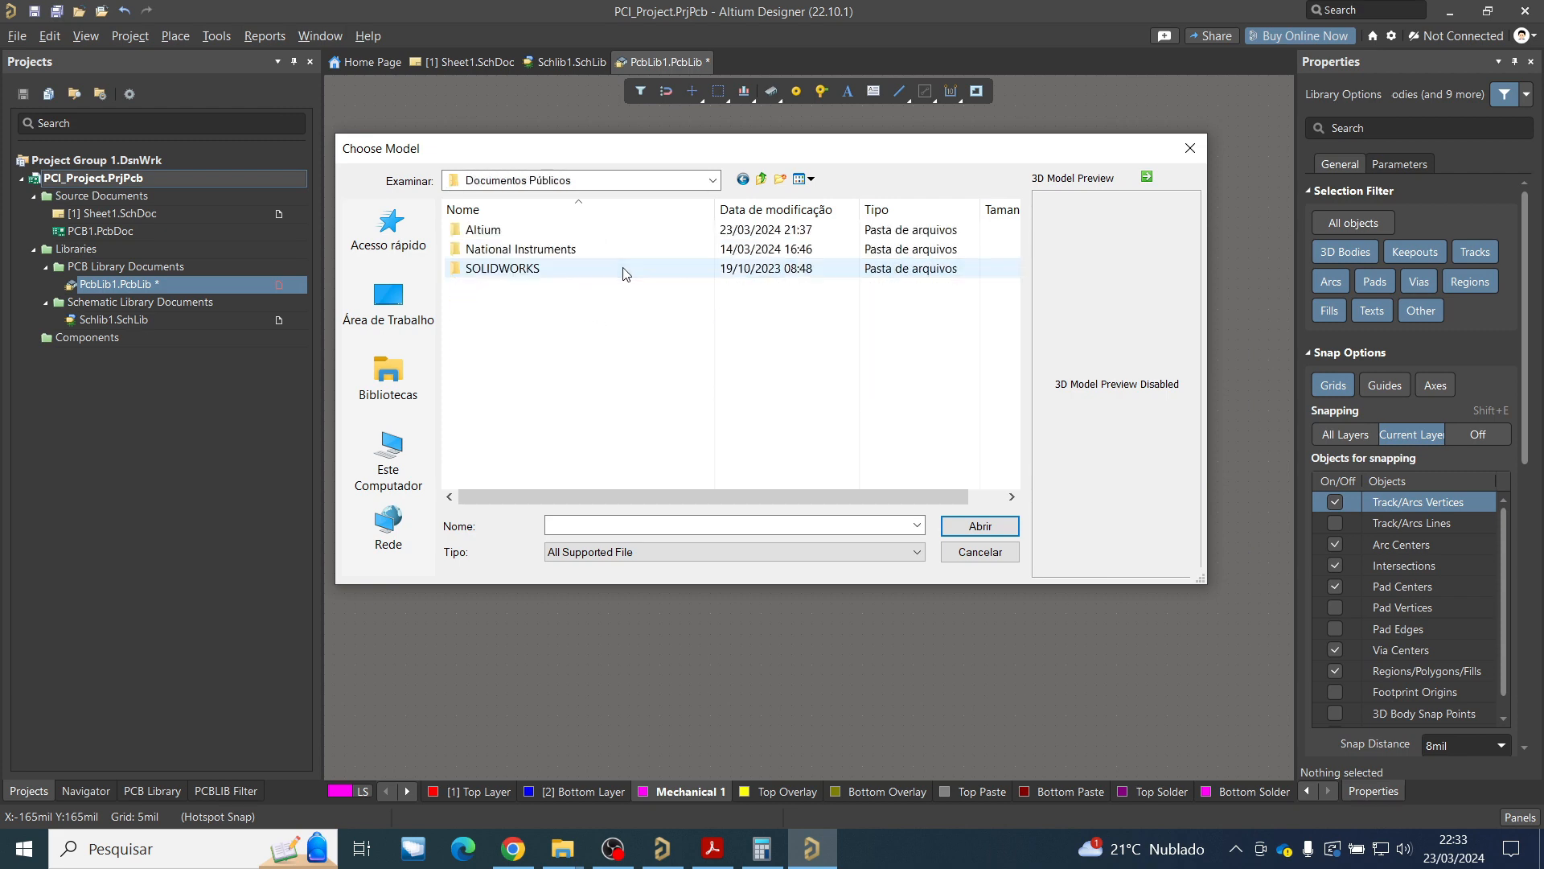
{"action": "double_click", "coordinate": [567, 230]}
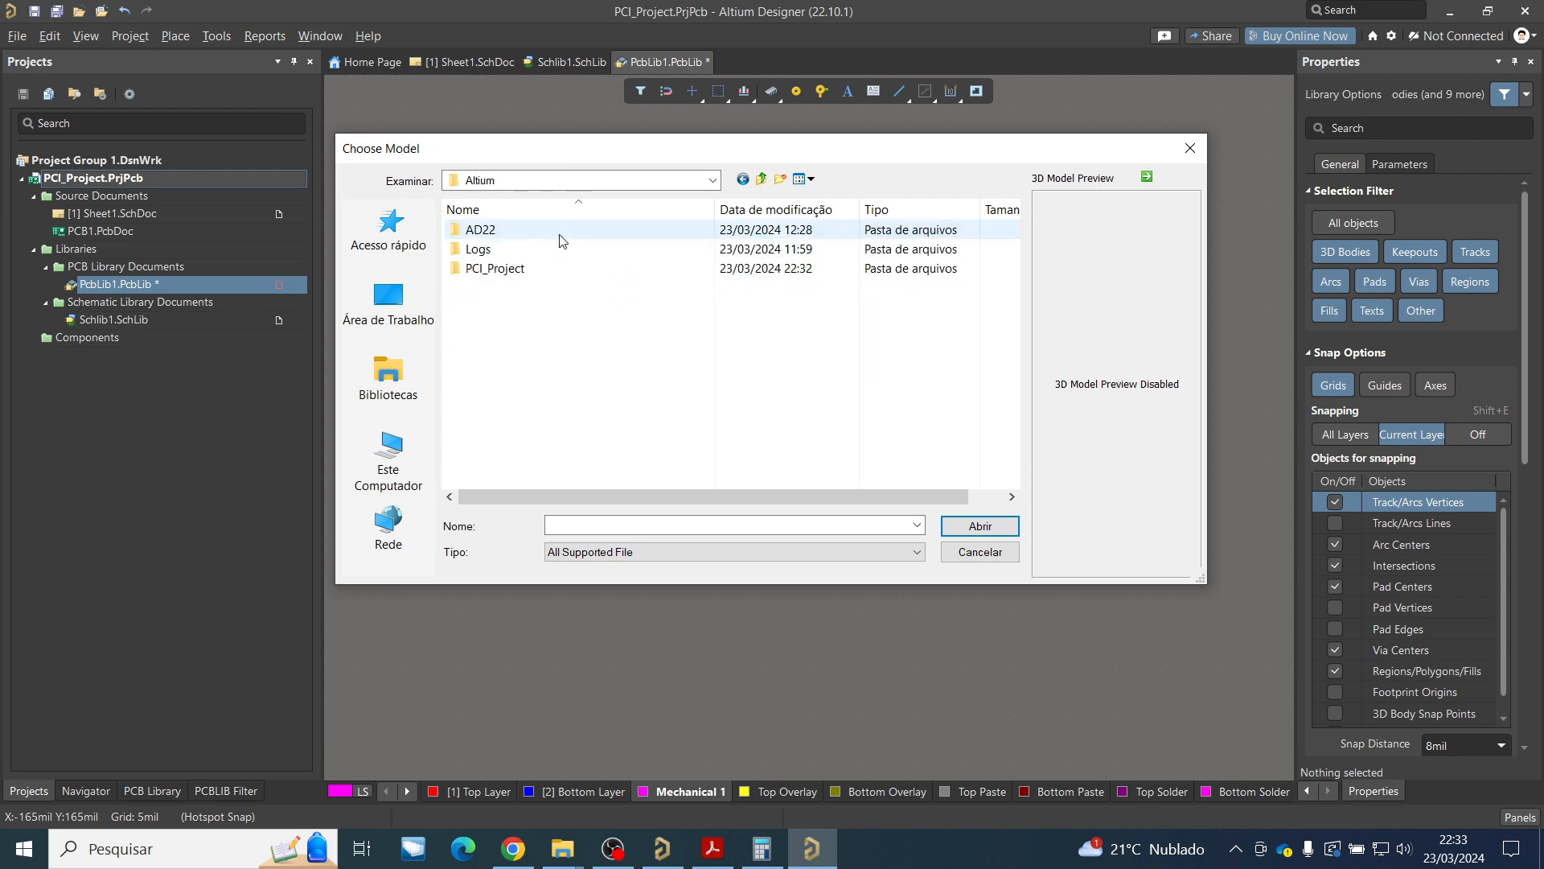
{"action": "double_click", "coordinate": [555, 268]}
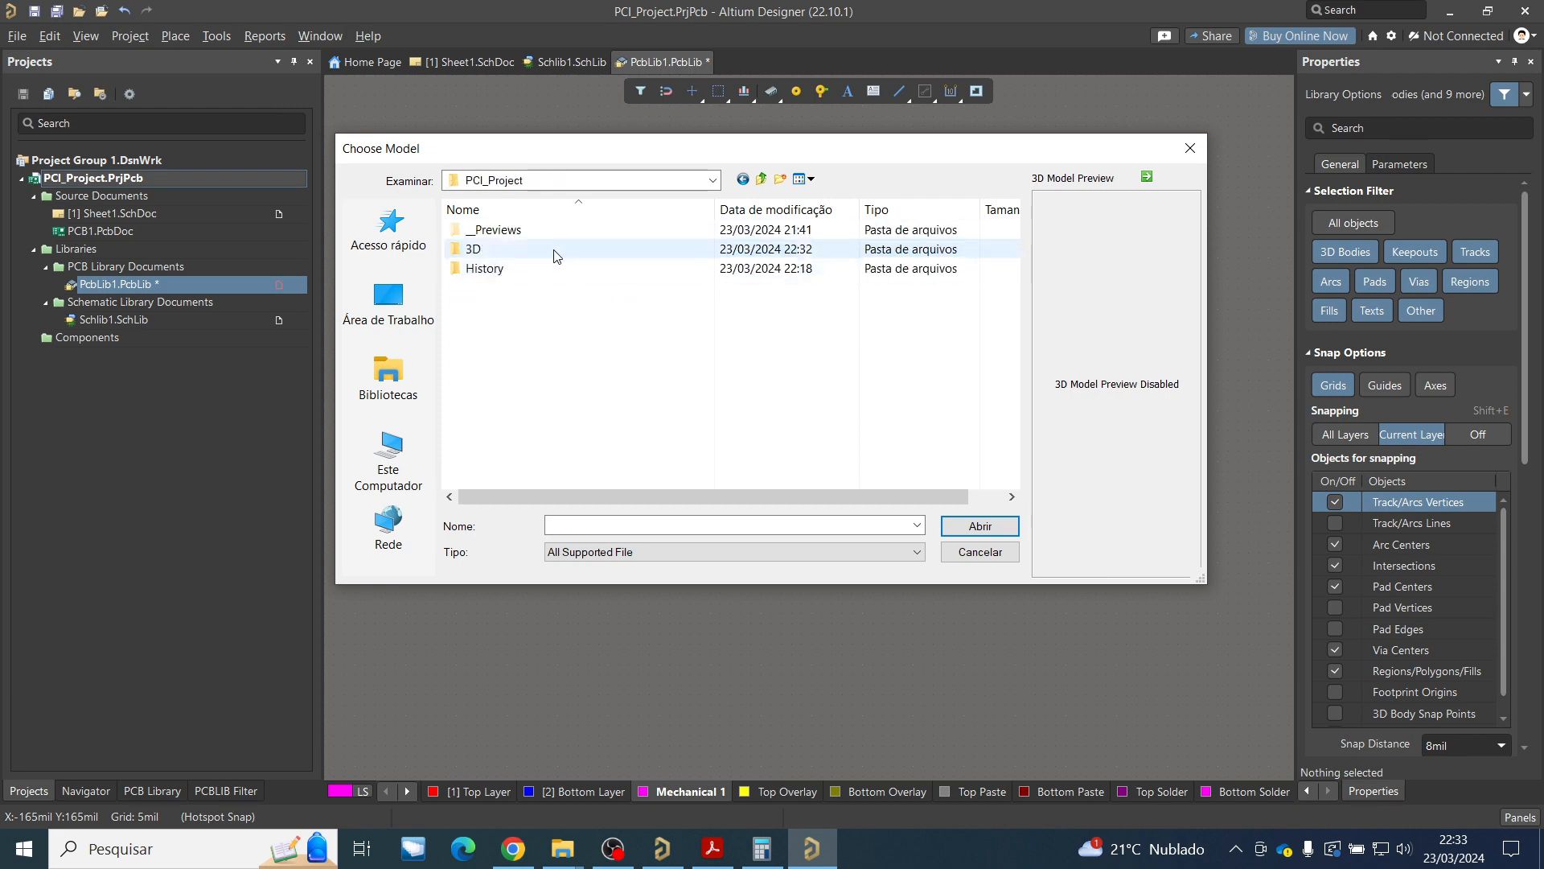
{"action": "double_click", "coordinate": [511, 255]}
{"action": "double_click", "coordinate": [489, 233]}
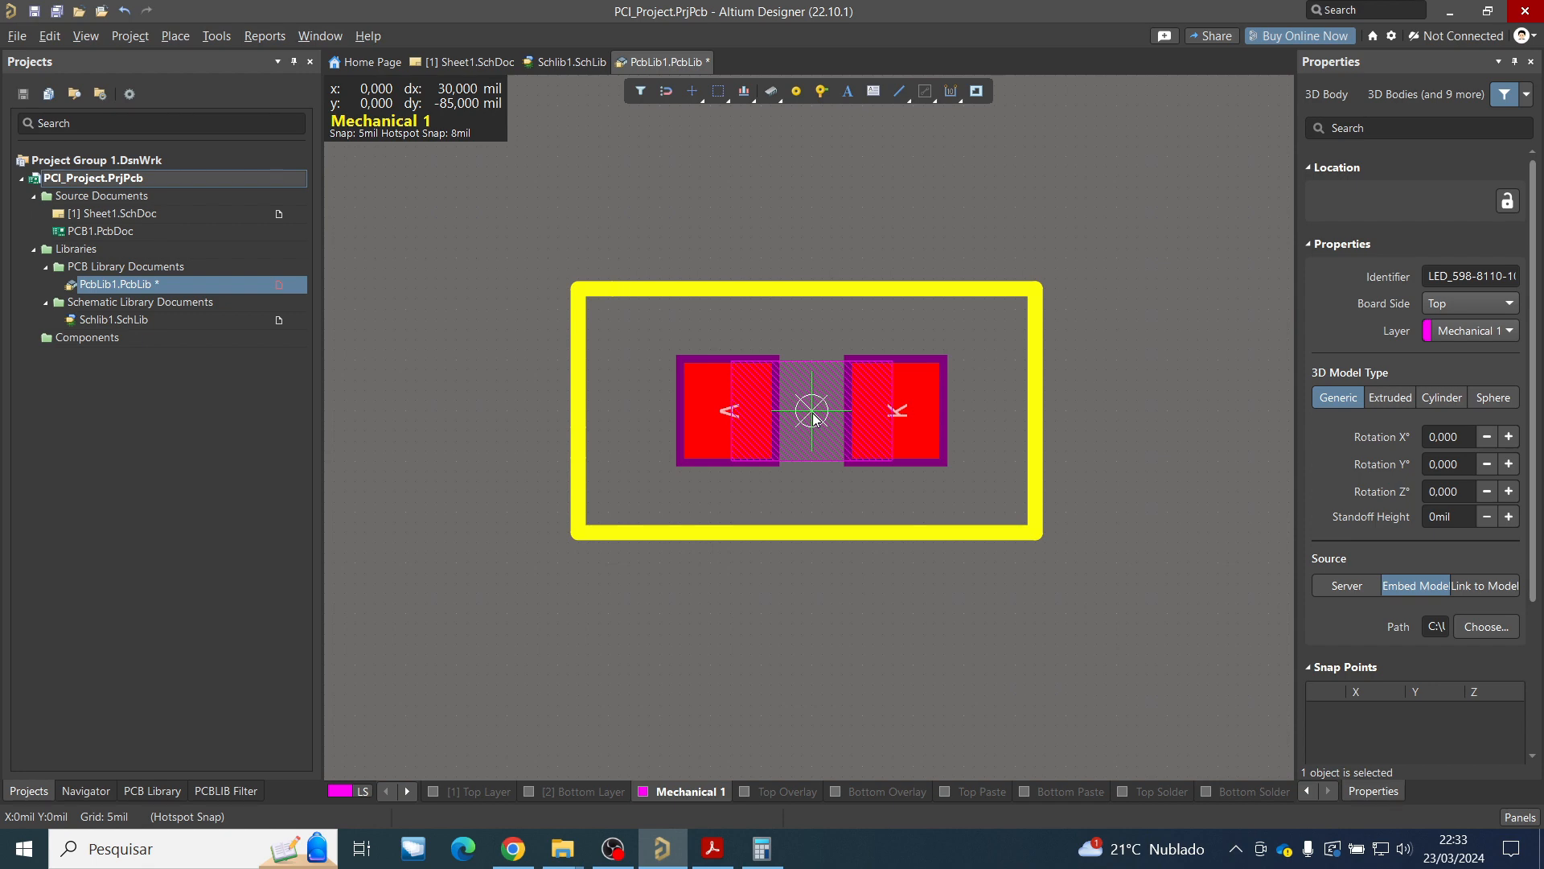
Place the LED 3D body once at the footprint origin (0, 0) between the two pads, then end placement and deselect it.
{"action": "left_click_drag", "start_coordinate": [812, 417], "coordinate": [1037, 302]}
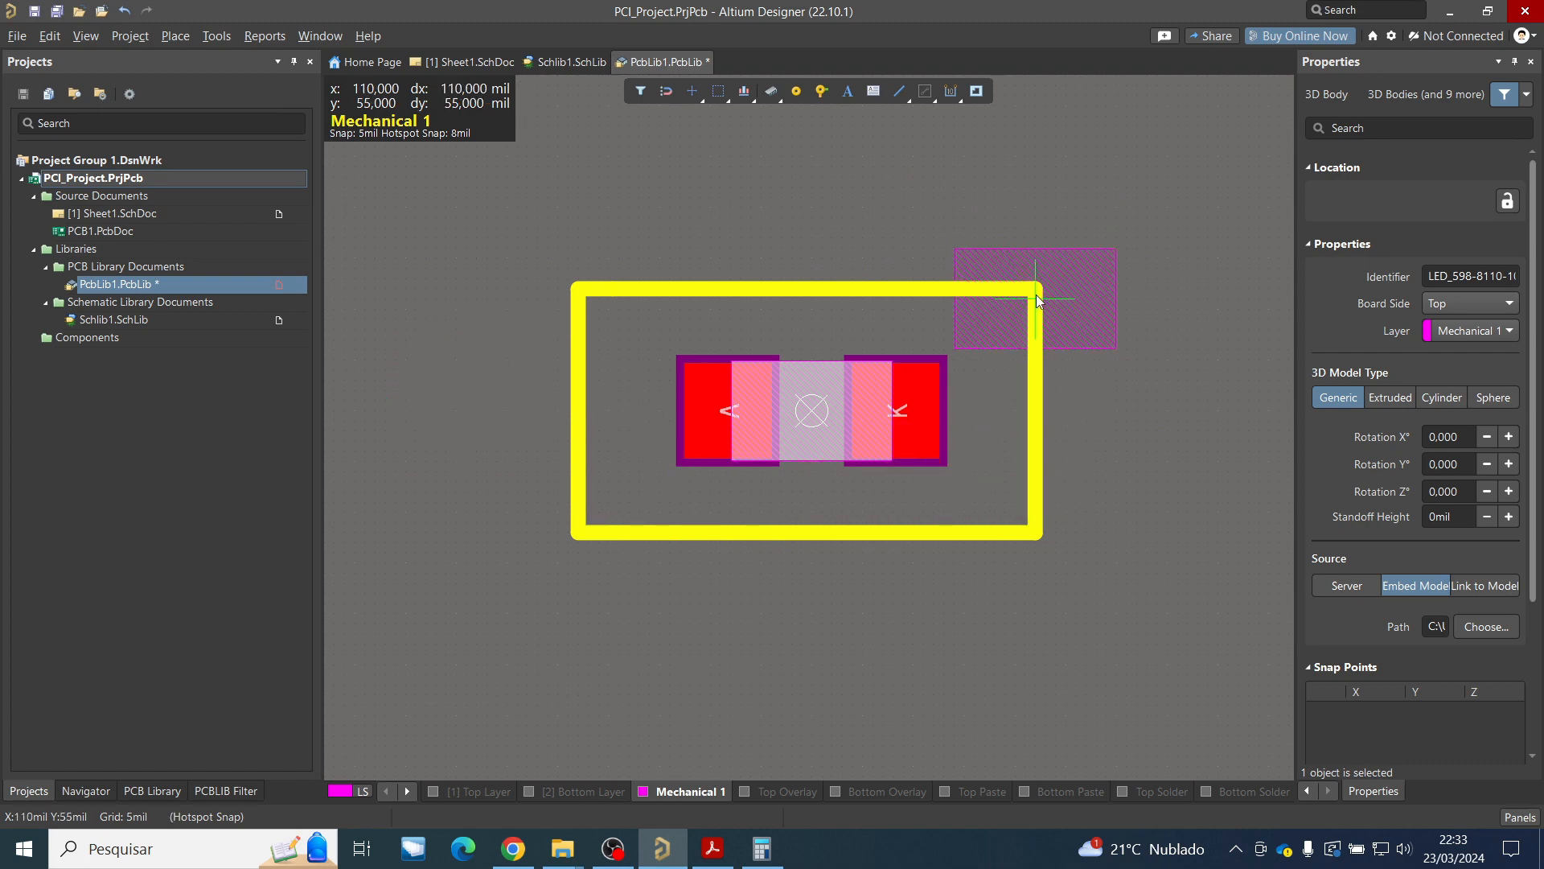
{"action": "right_click", "coordinate": [975, 216]}
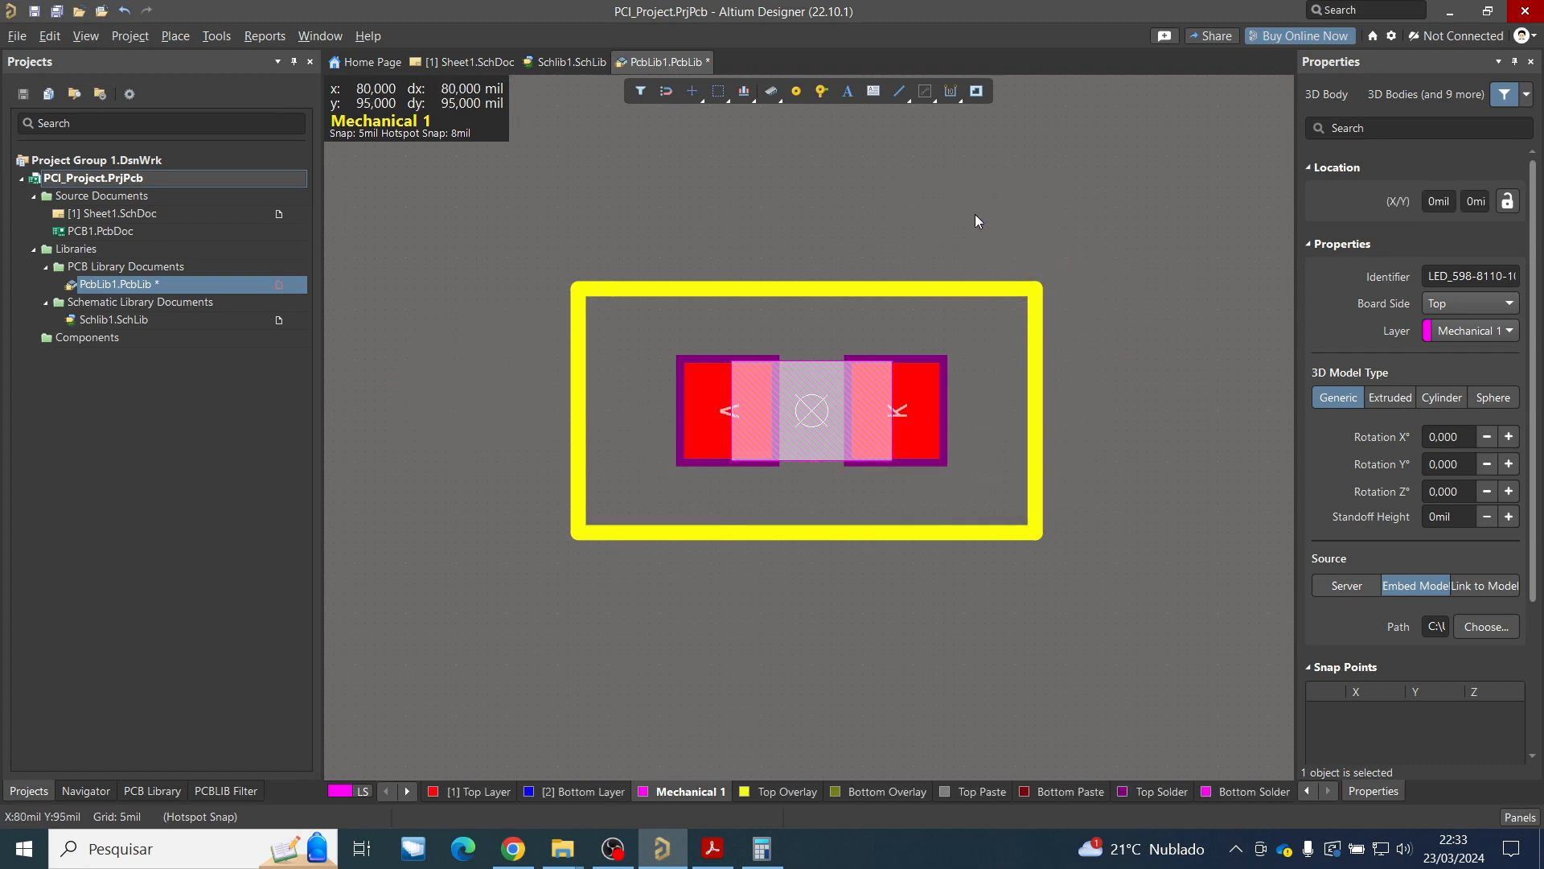
{"action": "left_click", "coordinate": [764, 611]}
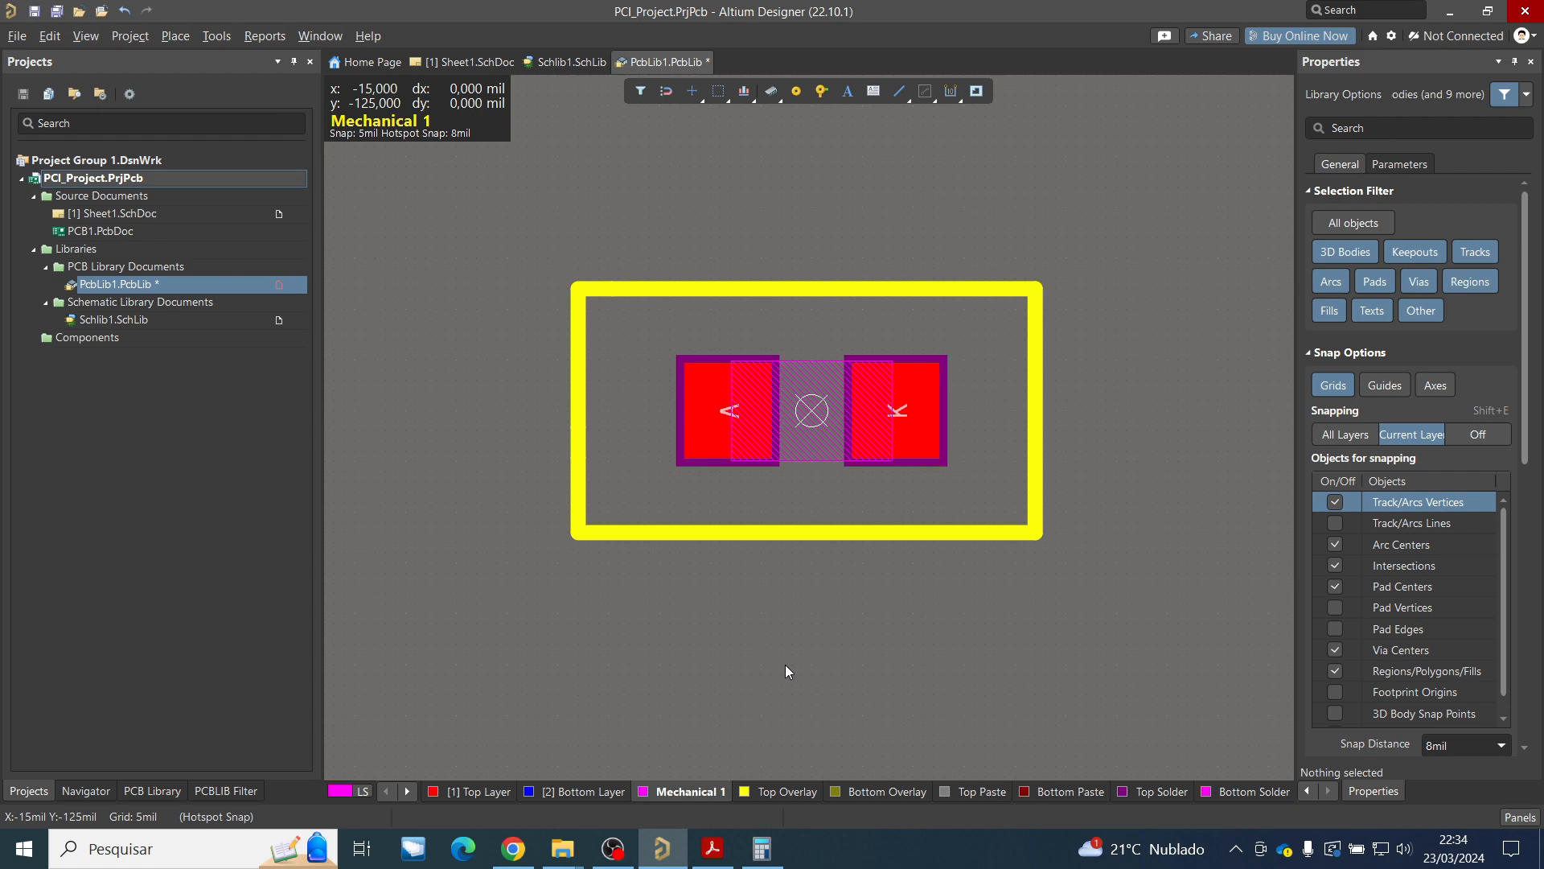
Check the 3D body on Mechanical 1 in single-layer mode, then restore the display of all layers.
{"action": "key", "text": "shift+s"}
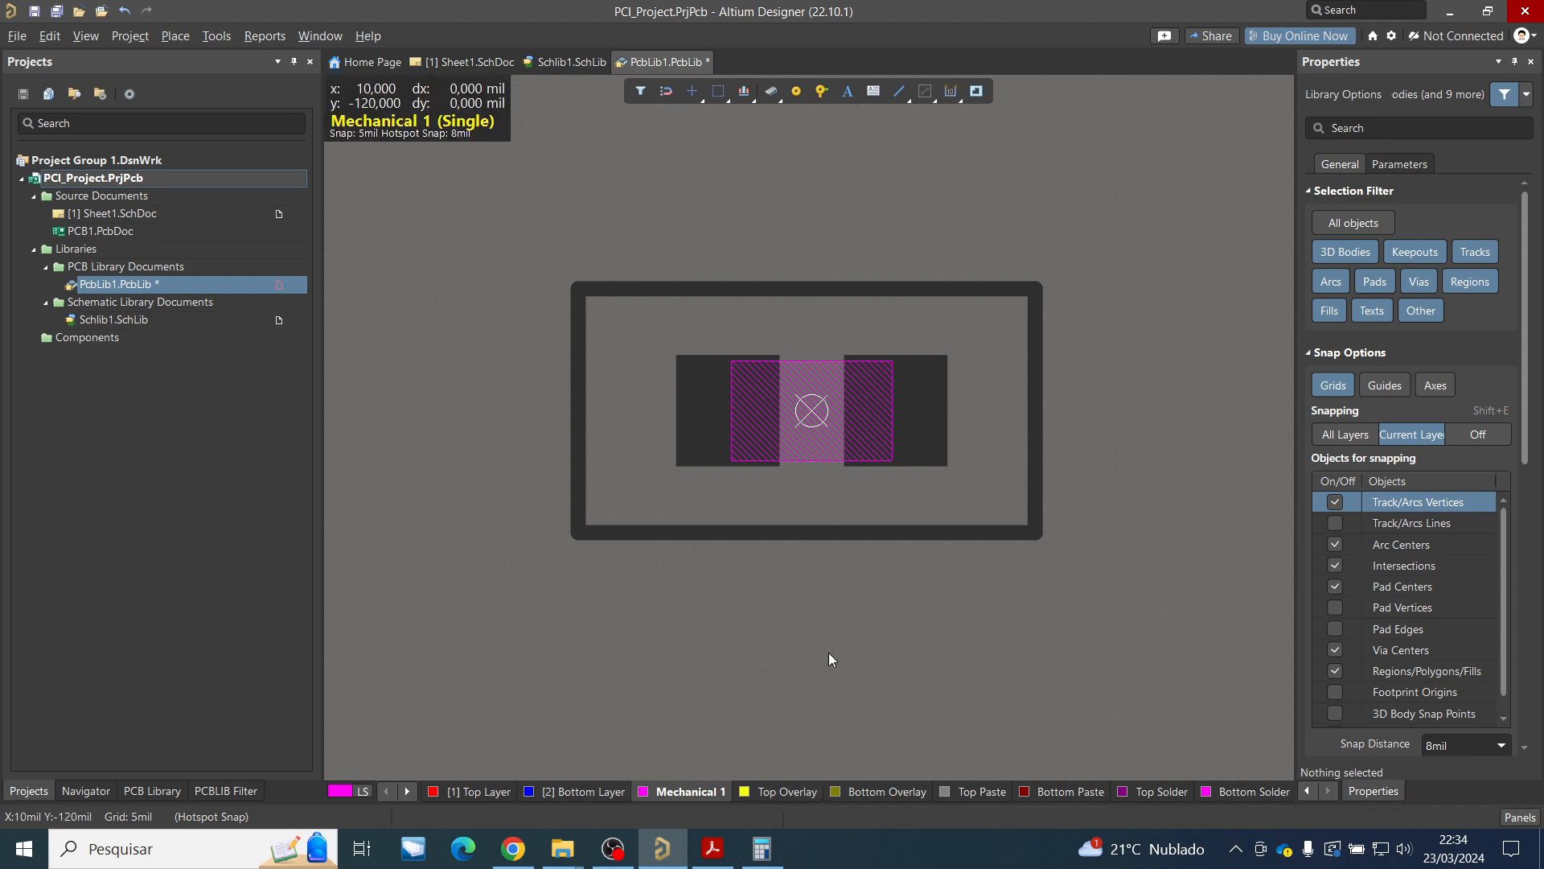
{"action": "key", "text": "shift+s"}
{"action": "key", "text": "shift+s"}
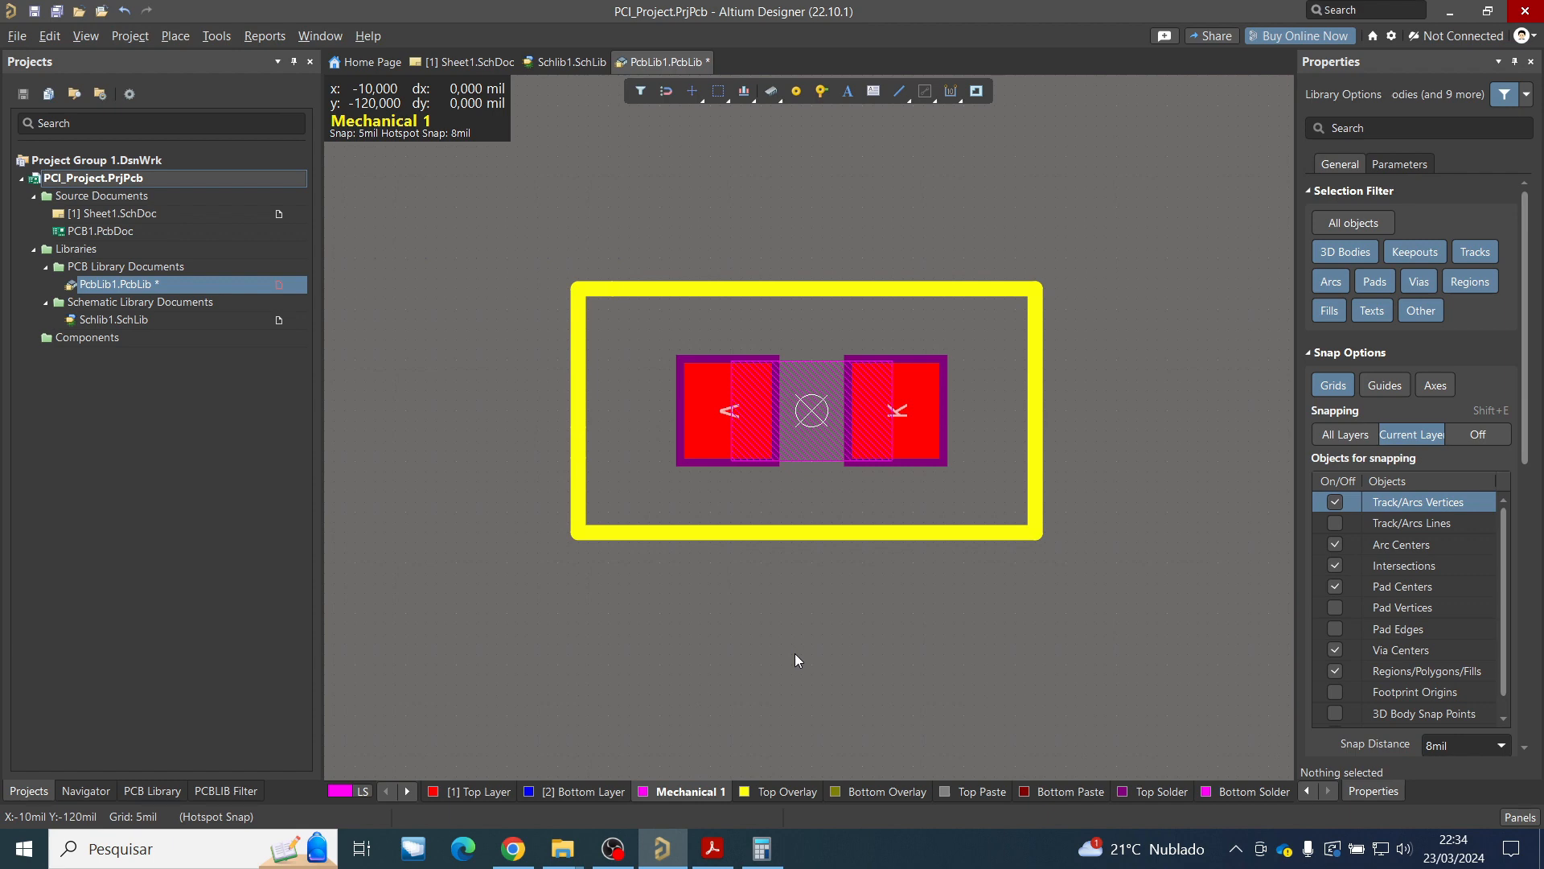
Inspect the LED model on its pads in 3D from several angles, then return to the 2D view.
{"action": "left_click", "coordinate": [93, 42]}
{"action": "left_click", "coordinate": [135, 309]}
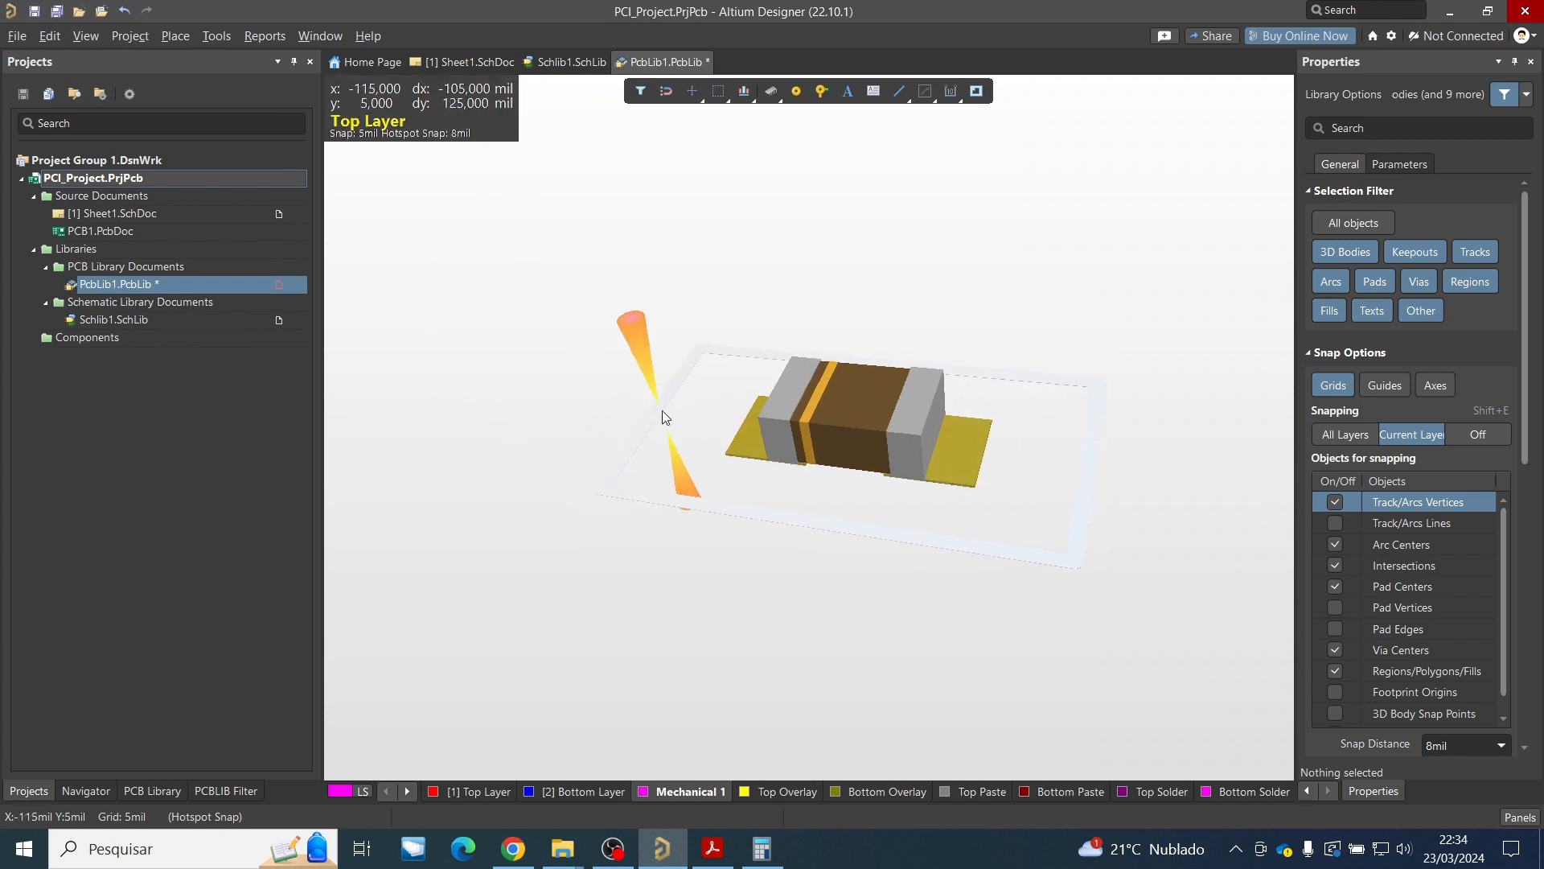
{"action": "scroll", "coordinate": [759, 442], "scroll_direction": "up", "scroll_amount": 2, "text": "ctrl"}
{"action": "key", "text": "shift"}
{"action": "right_click_drag", "start_coordinate": [706, 447], "coordinate": [686, 396], "text": "shift"}
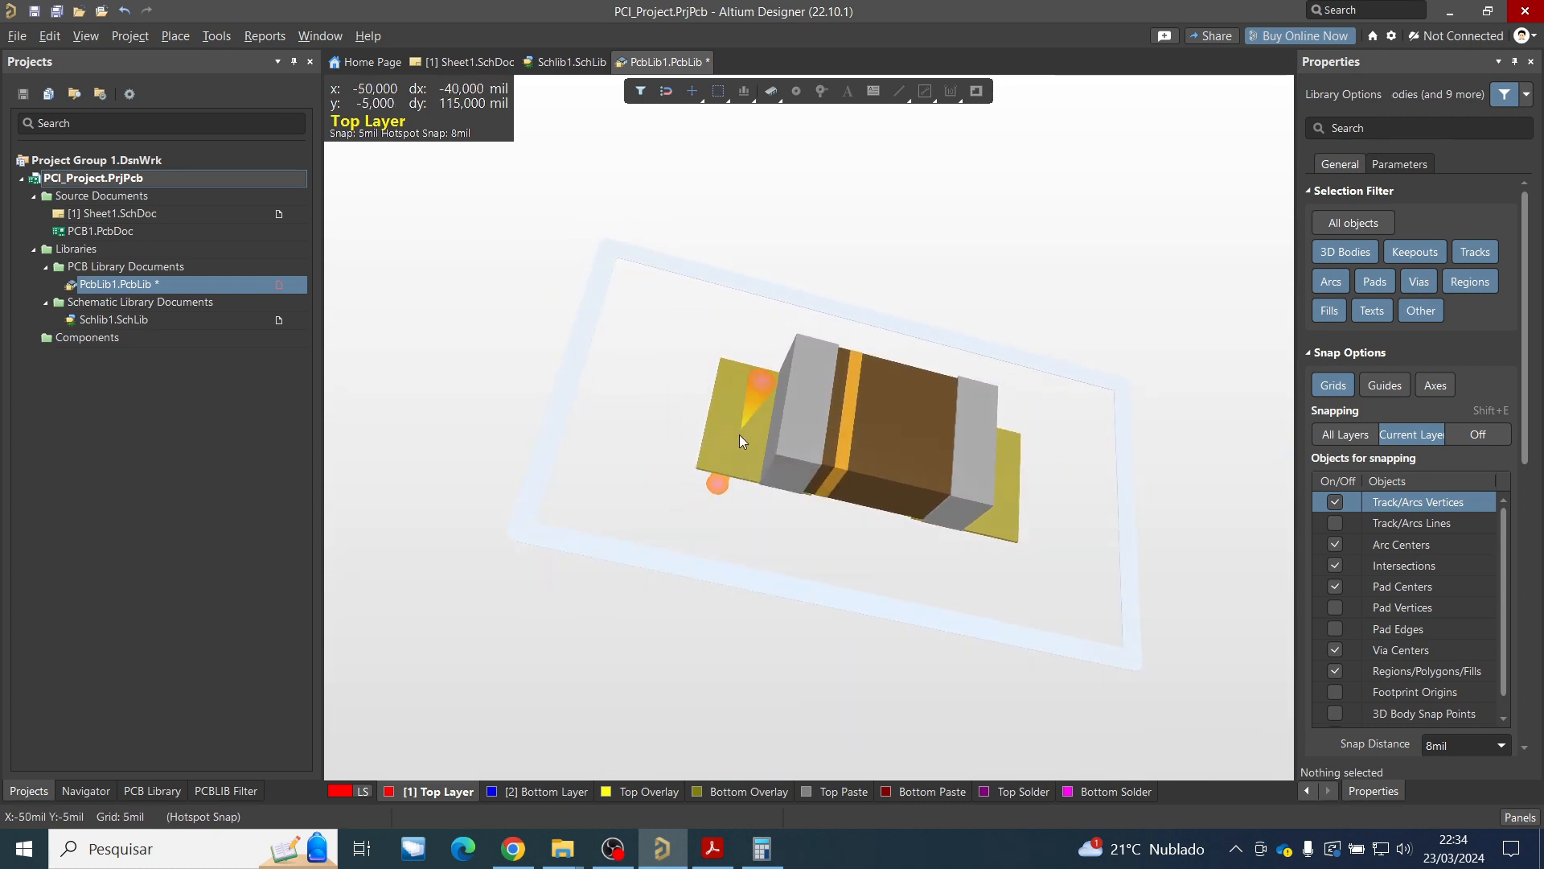
{"action": "right_click_drag", "start_coordinate": [885, 499], "coordinate": [967, 462], "text": "shift"}
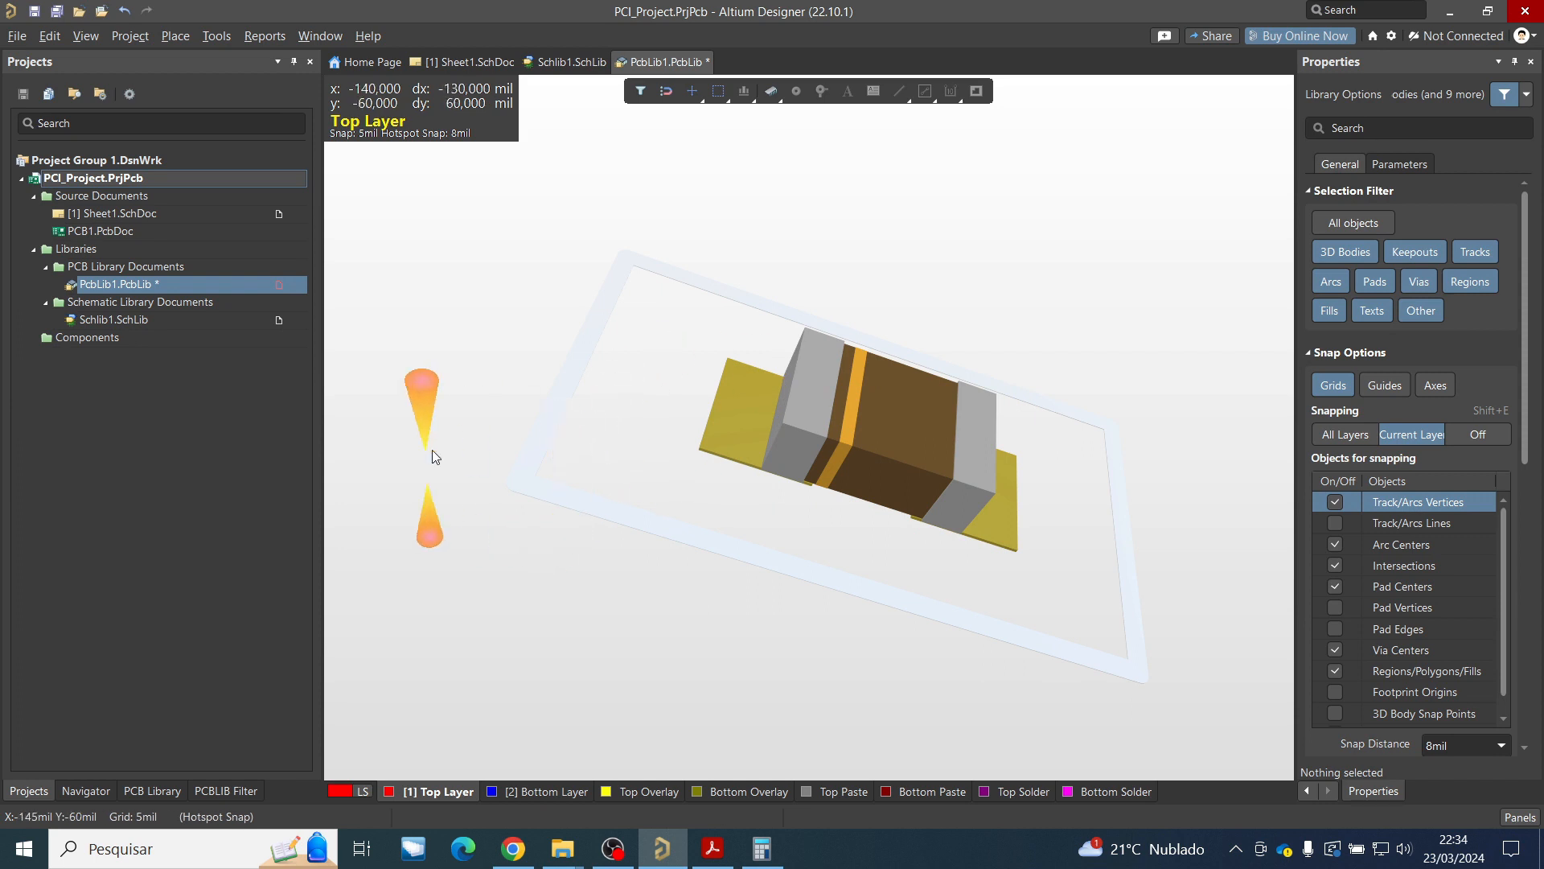
{"action": "key", "text": "2"}
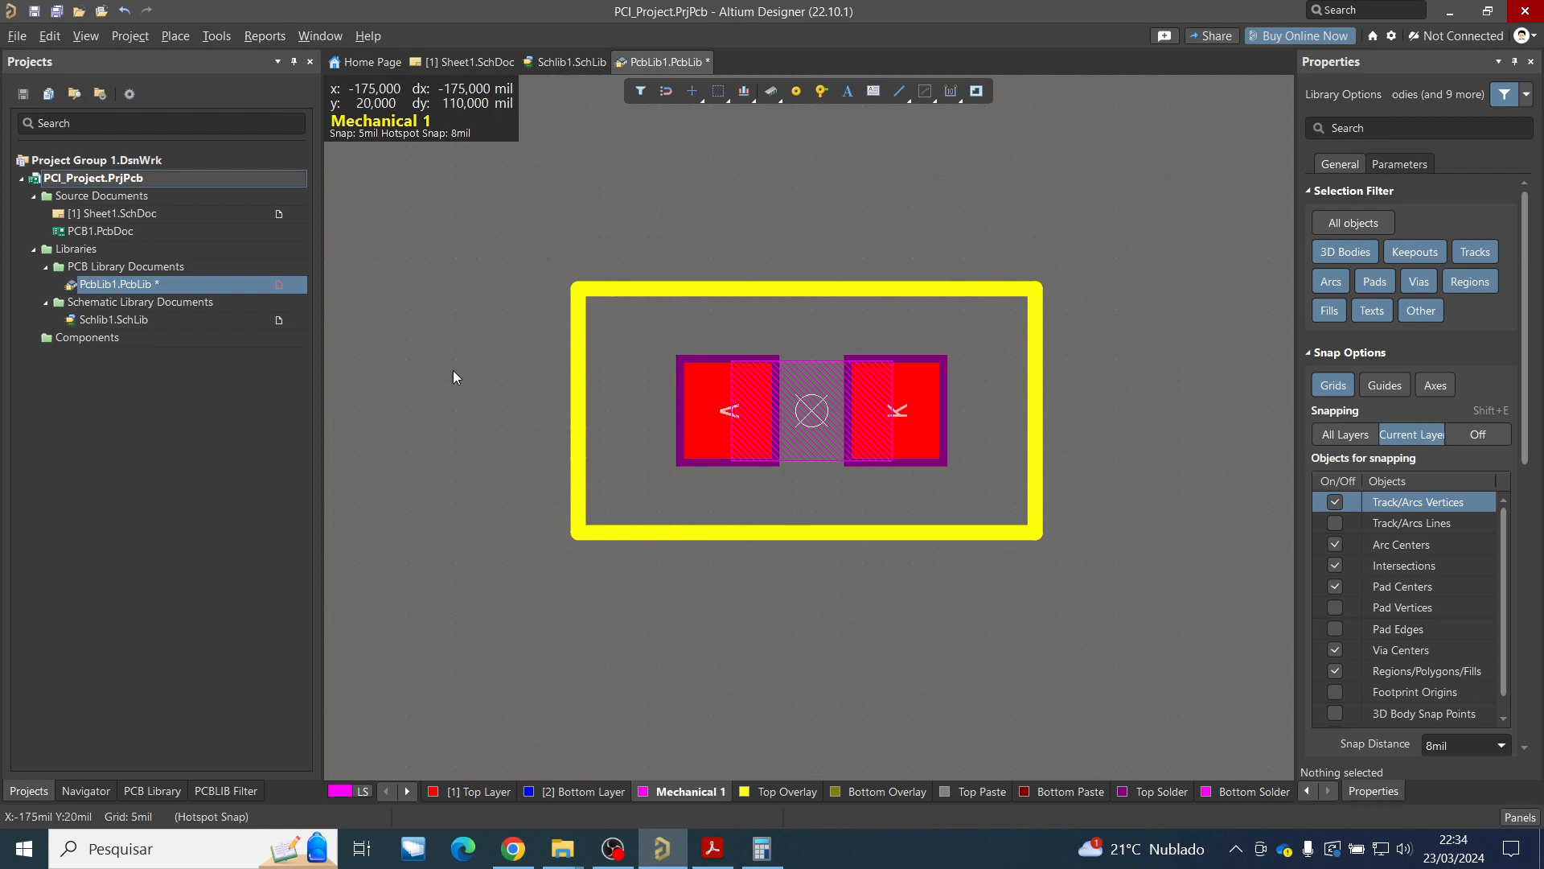
Save the PcbLib1.PcbLib footprint library after a brief look at Schlib1.SchLib.
{"action": "double_click", "coordinate": [172, 320]}
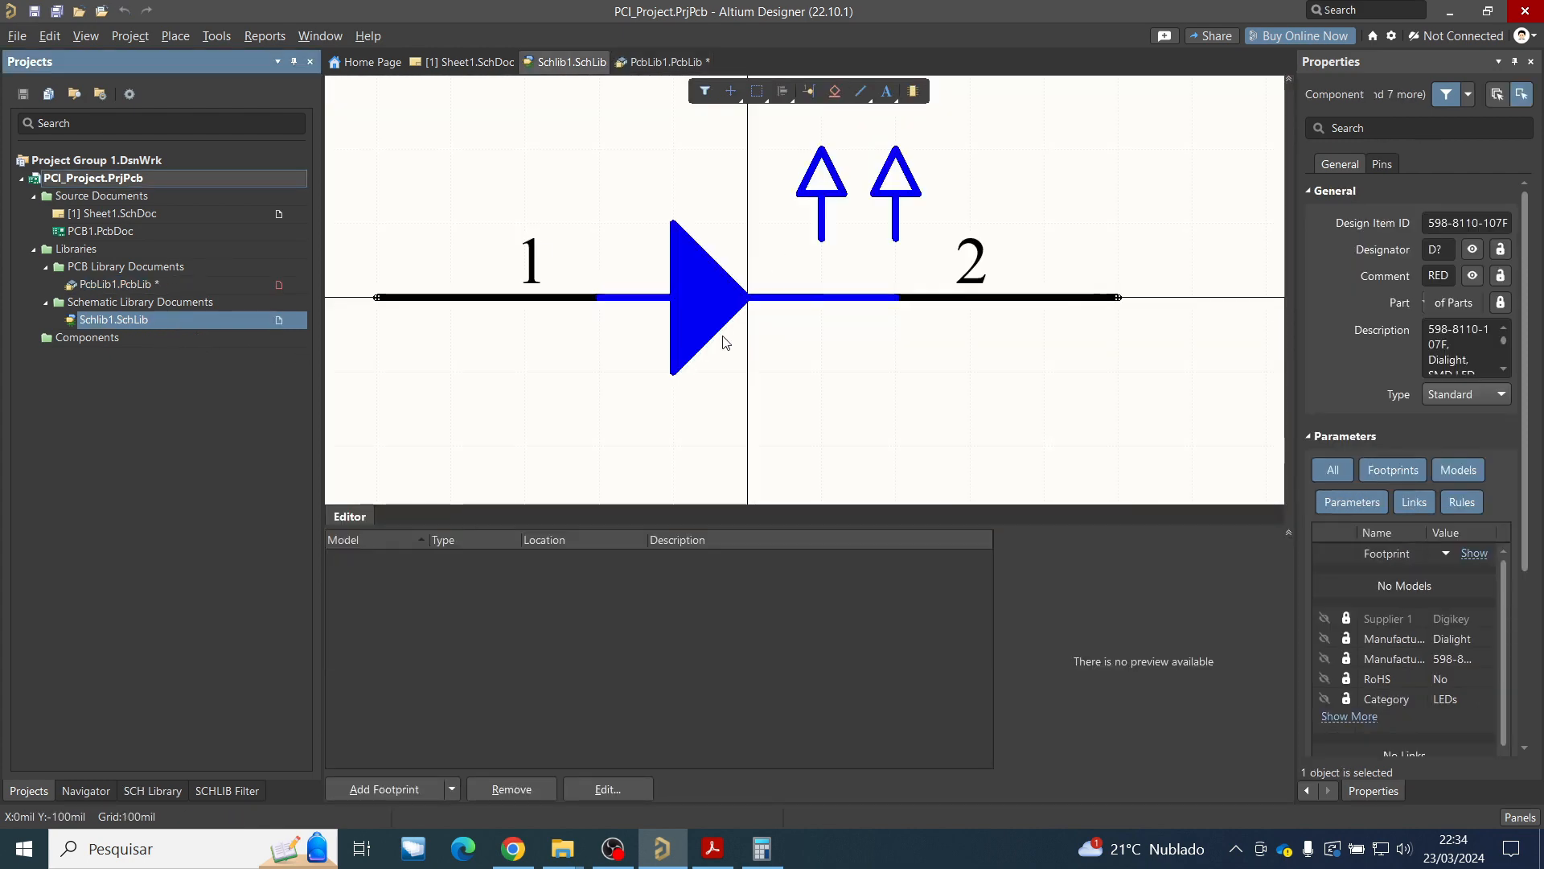
{"action": "double_click", "coordinate": [189, 284]}
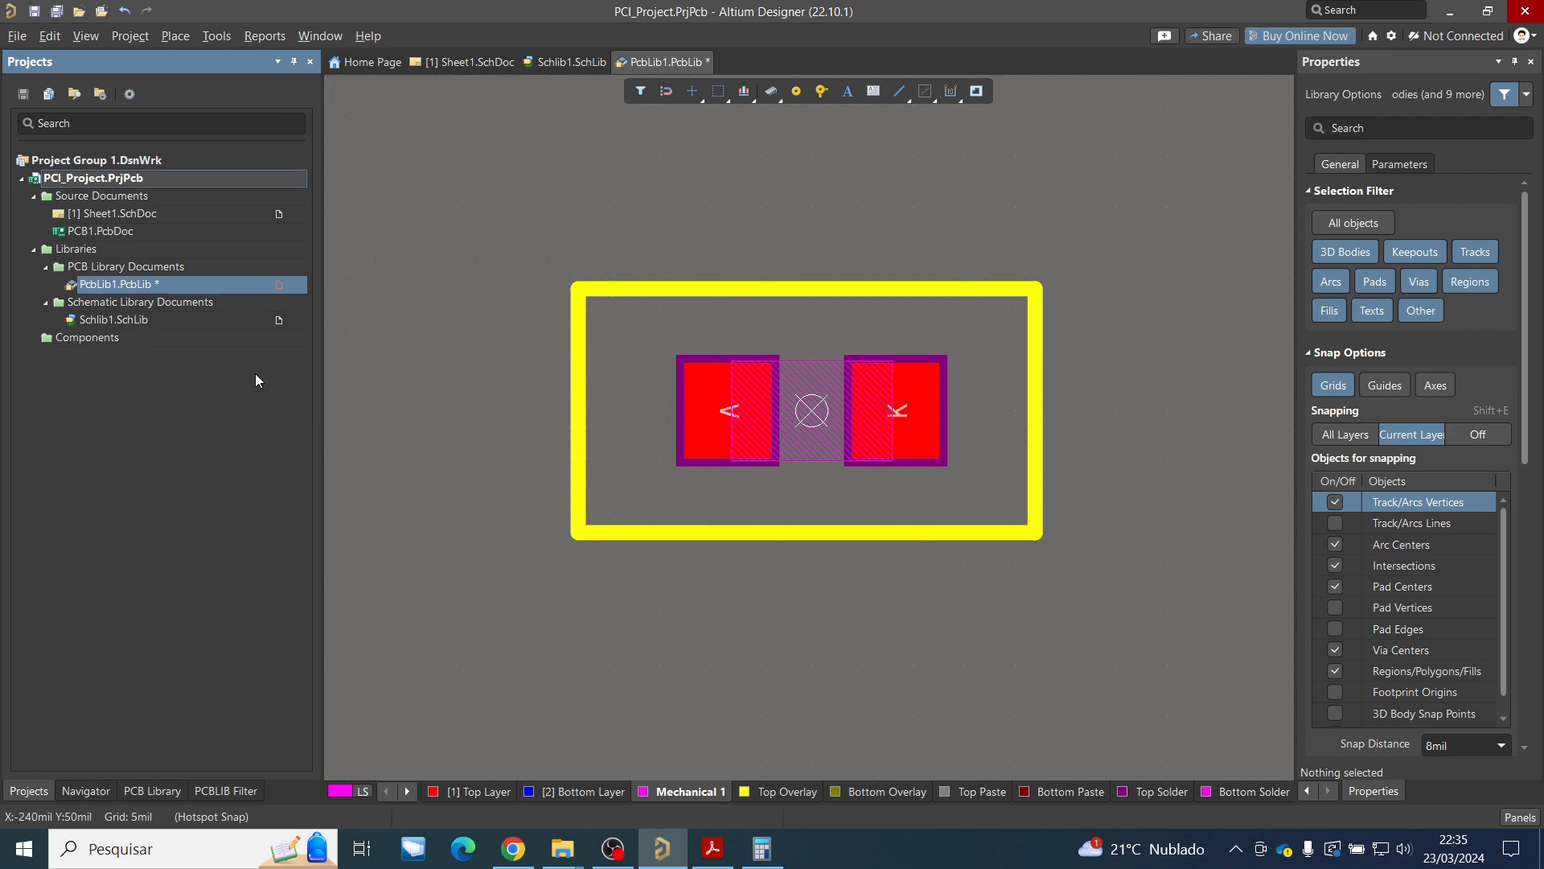
{"action": "left_click", "coordinate": [57, 11]}
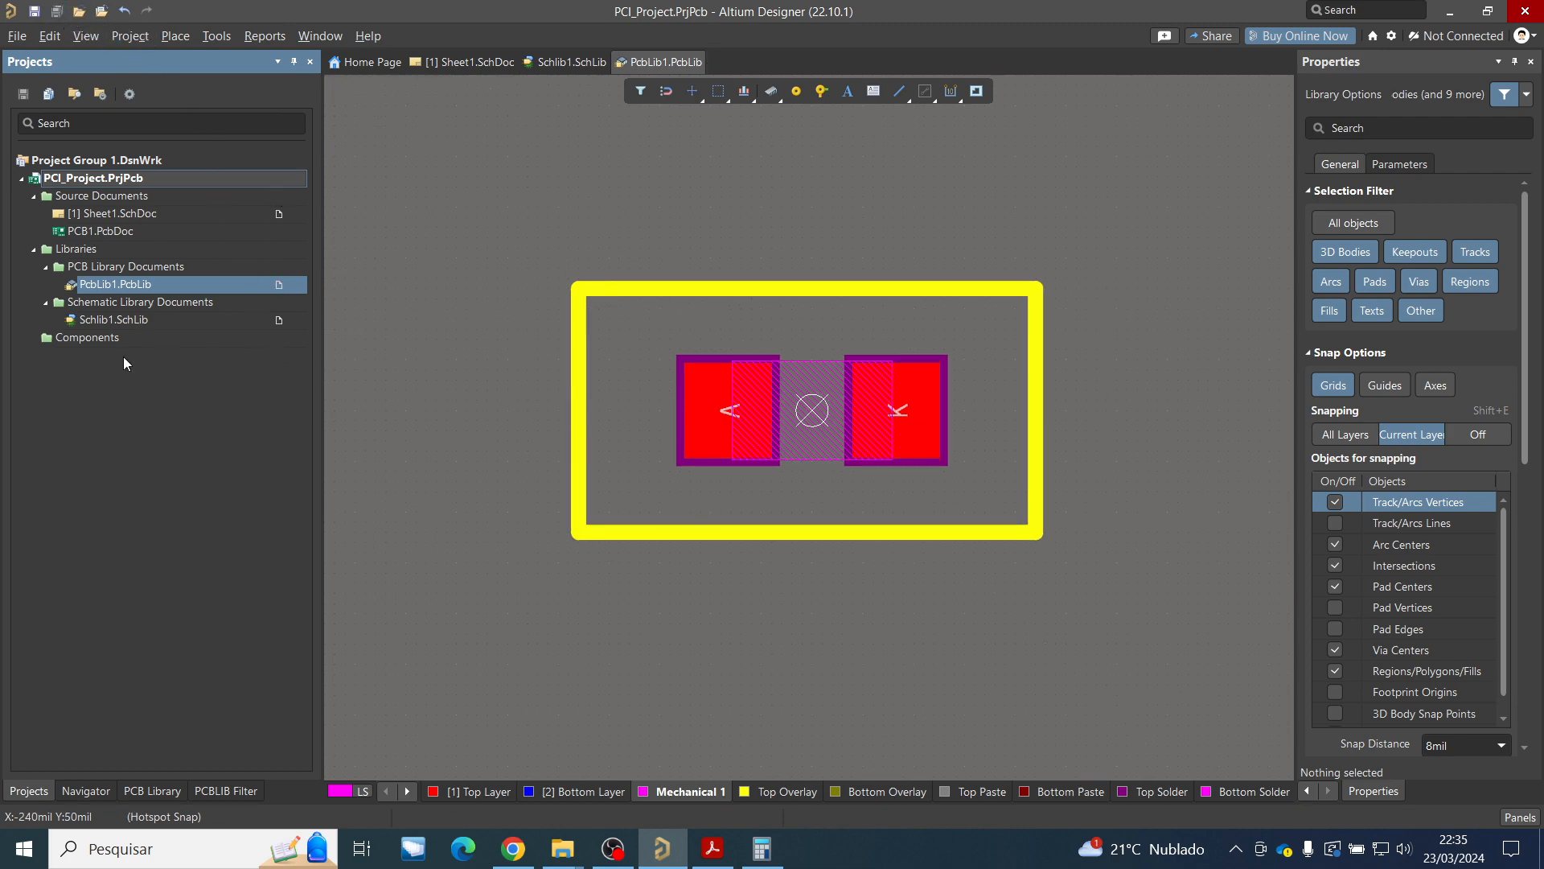
{"action": "double_click", "coordinate": [132, 319]}
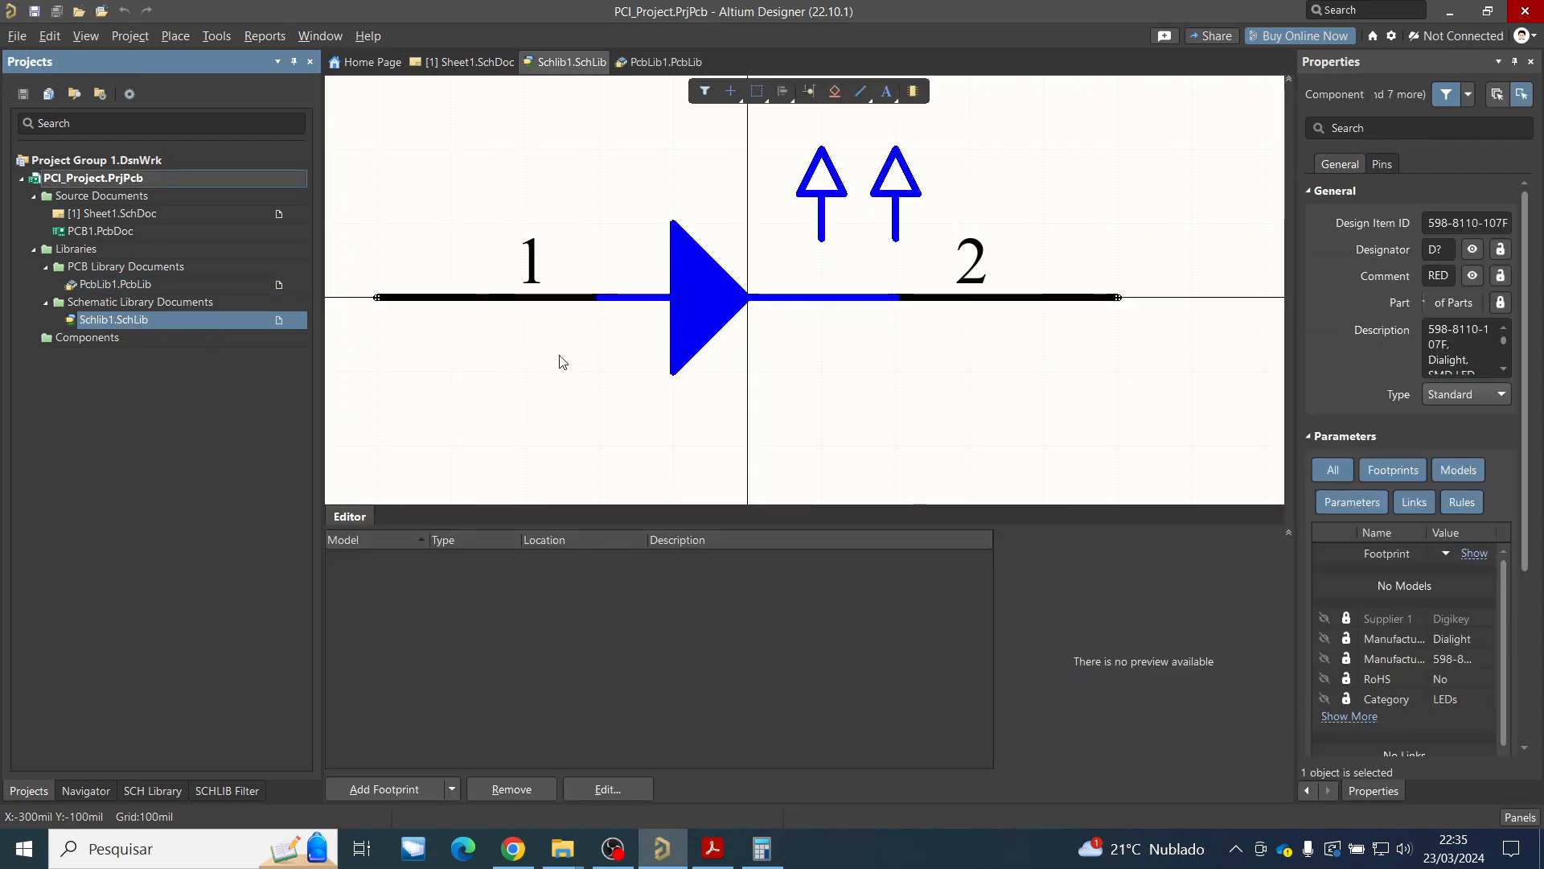
{"action": "left_click", "coordinate": [452, 789]}
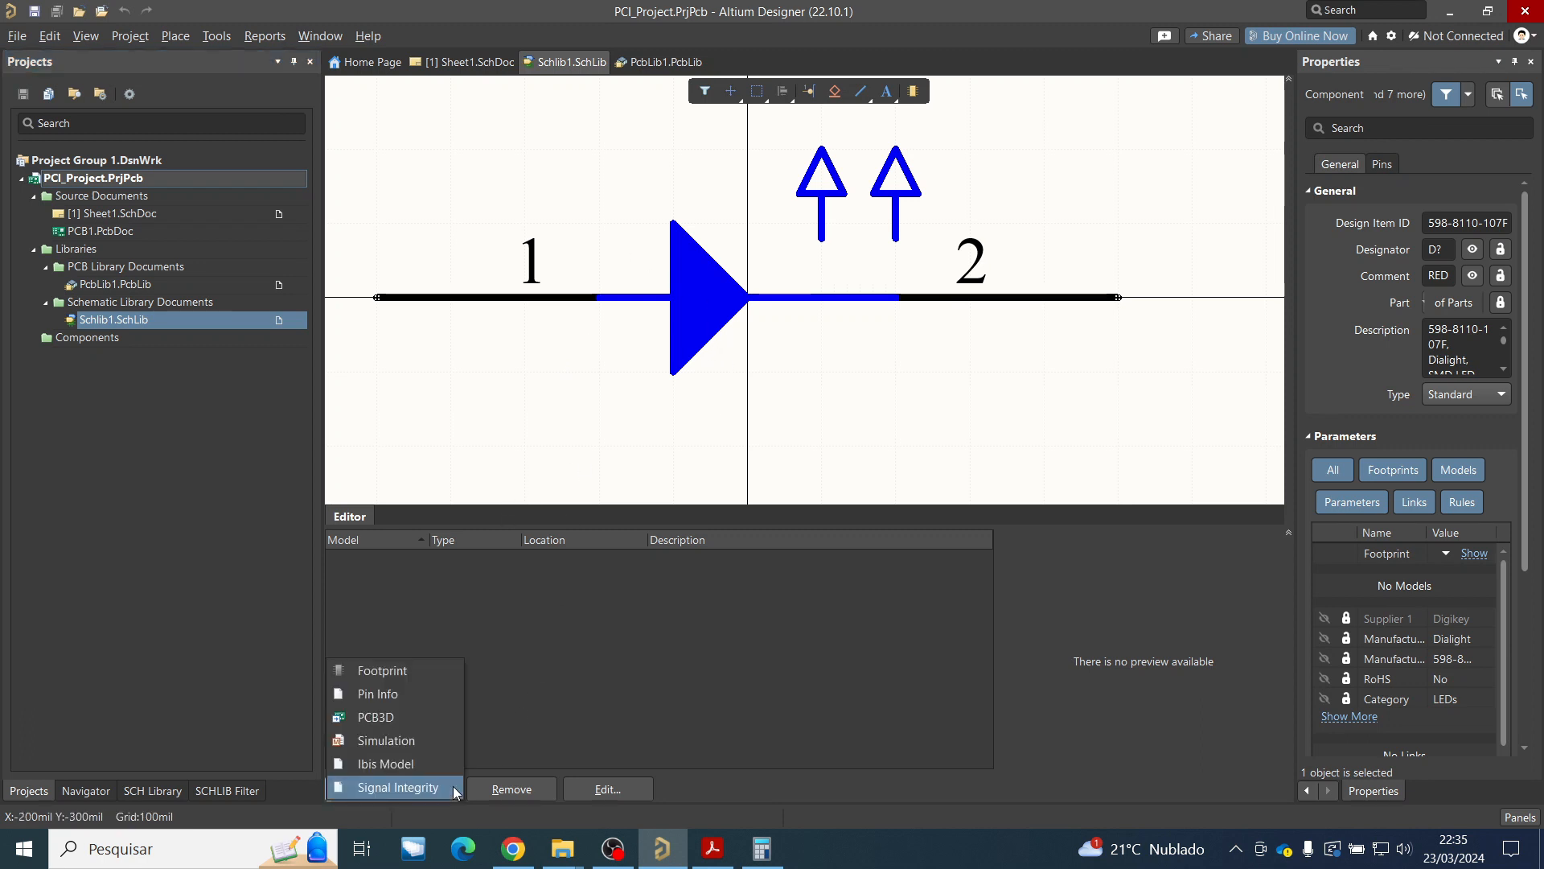
{"action": "left_click", "coordinate": [381, 671]}
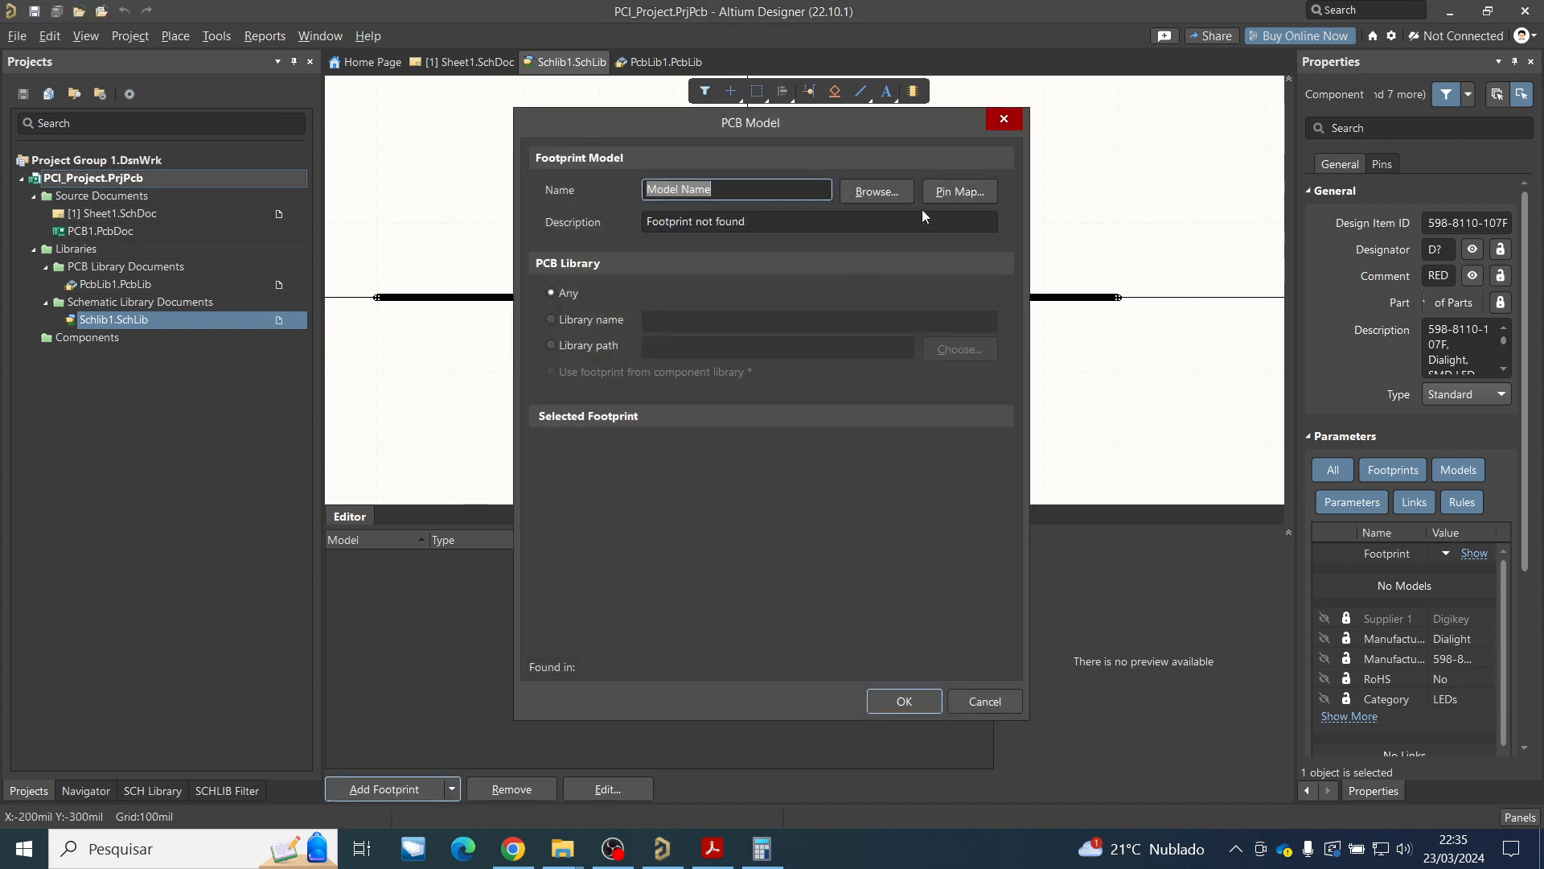
{"action": "left_click", "coordinate": [883, 191]}
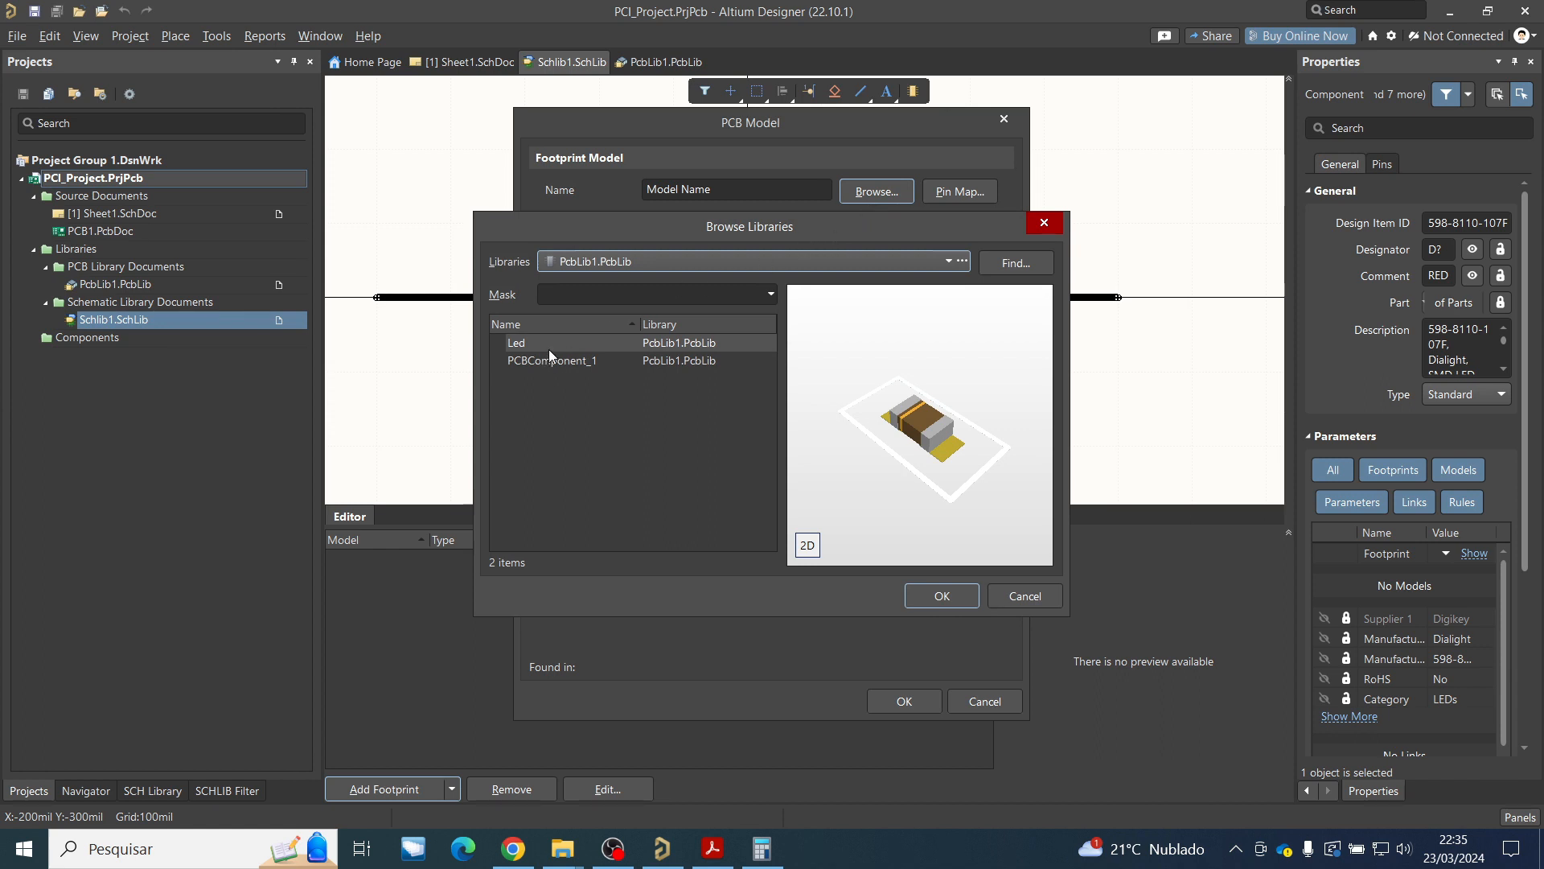
{"action": "left_click", "coordinate": [546, 348]}
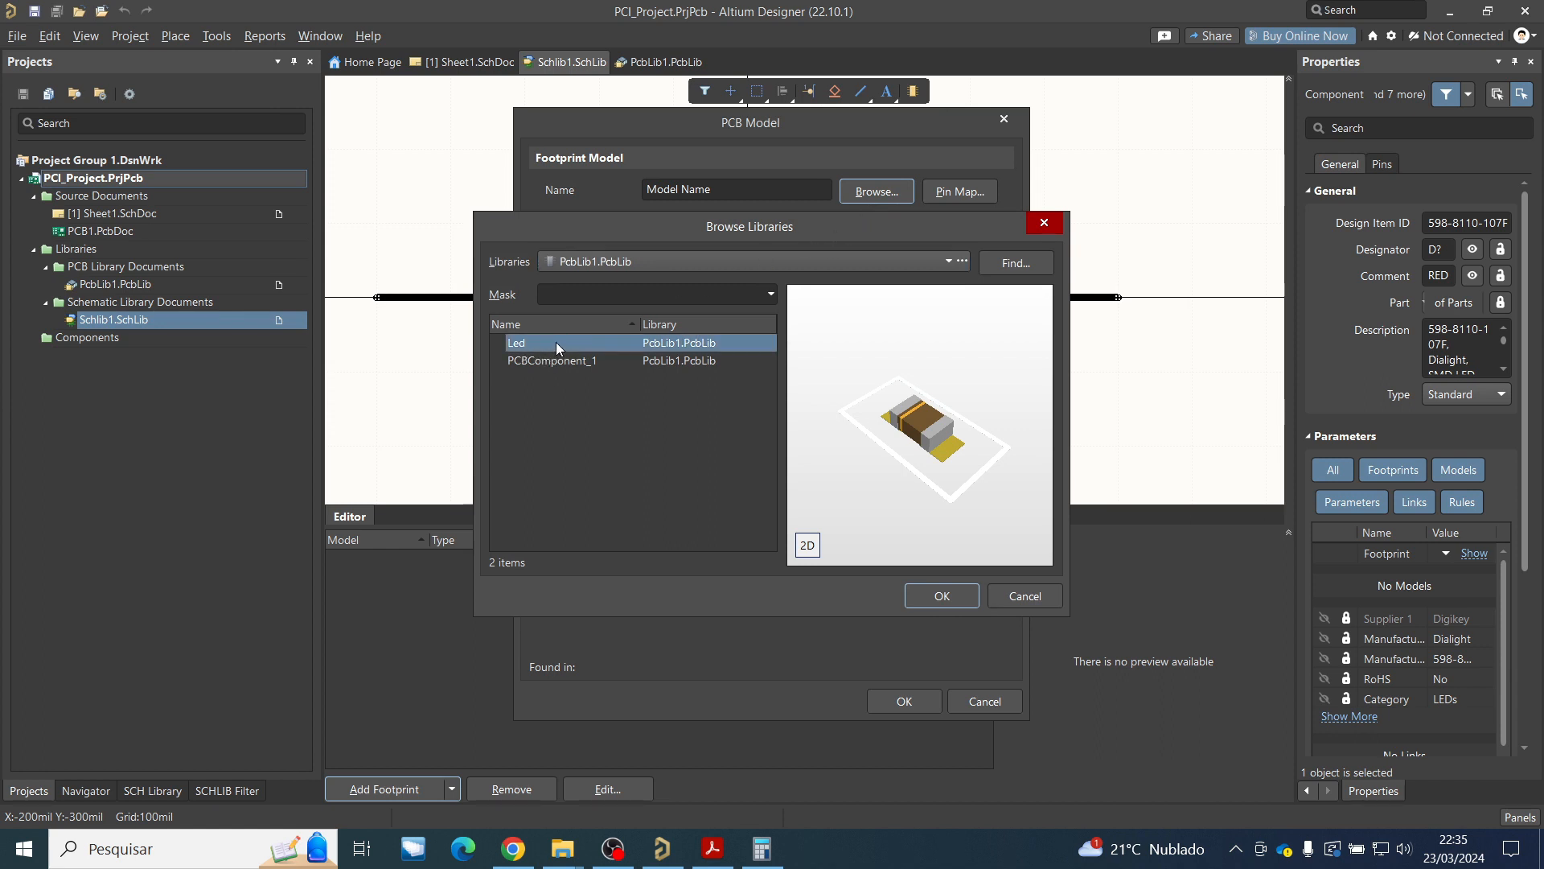
{"action": "left_click", "coordinate": [939, 595]}
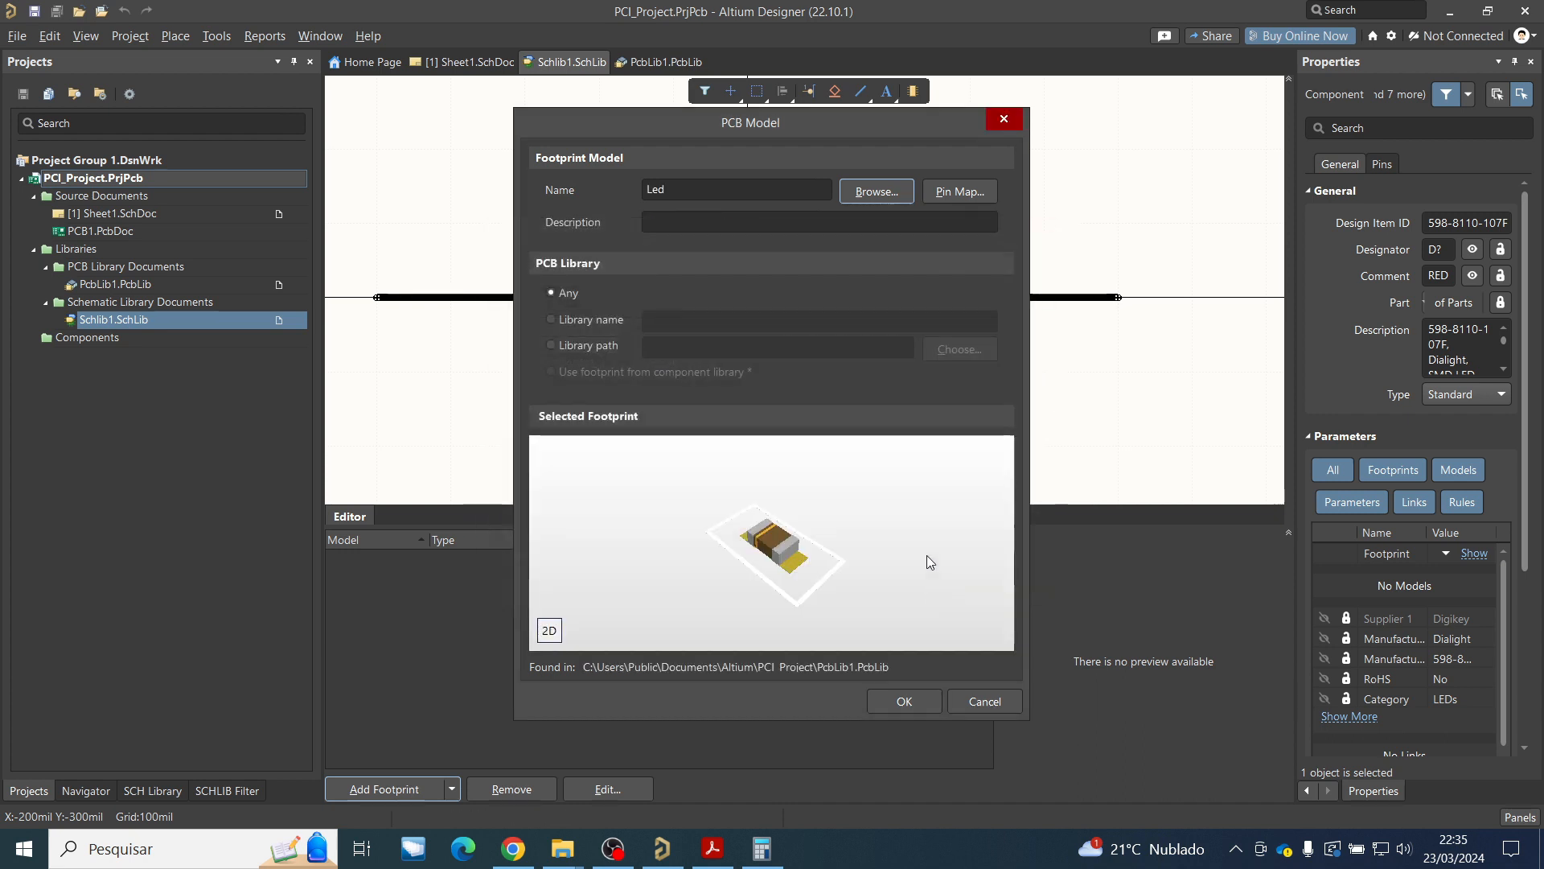
{"action": "left_click", "coordinate": [904, 701]}
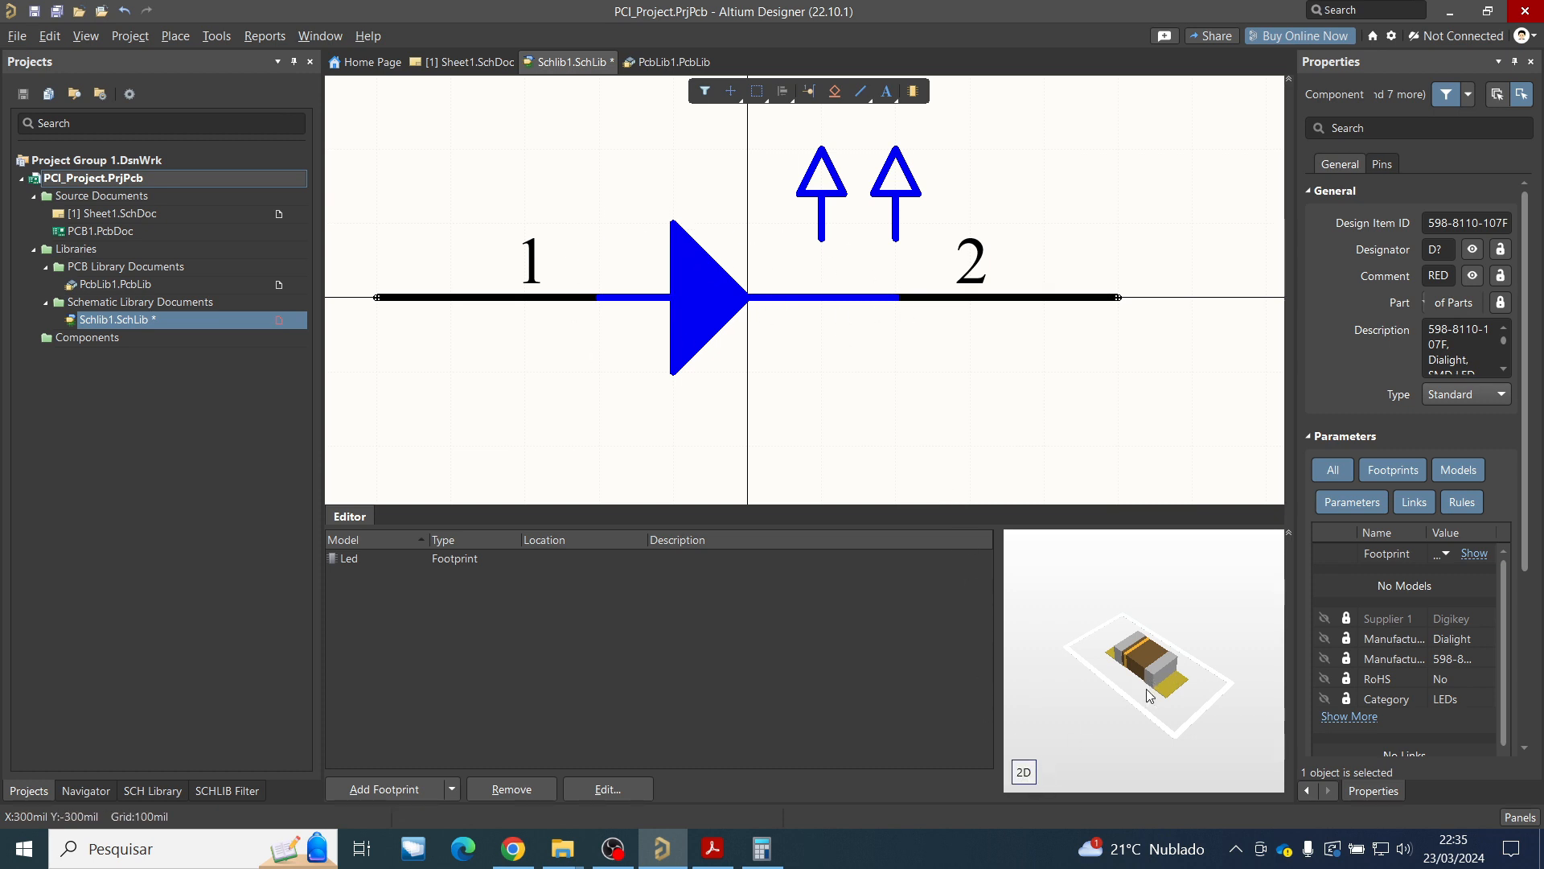
Preview the linked Led footprint in 2D and again in 3D, and save Schlib1.SchLib.
{"action": "left_click", "coordinate": [1025, 773]}
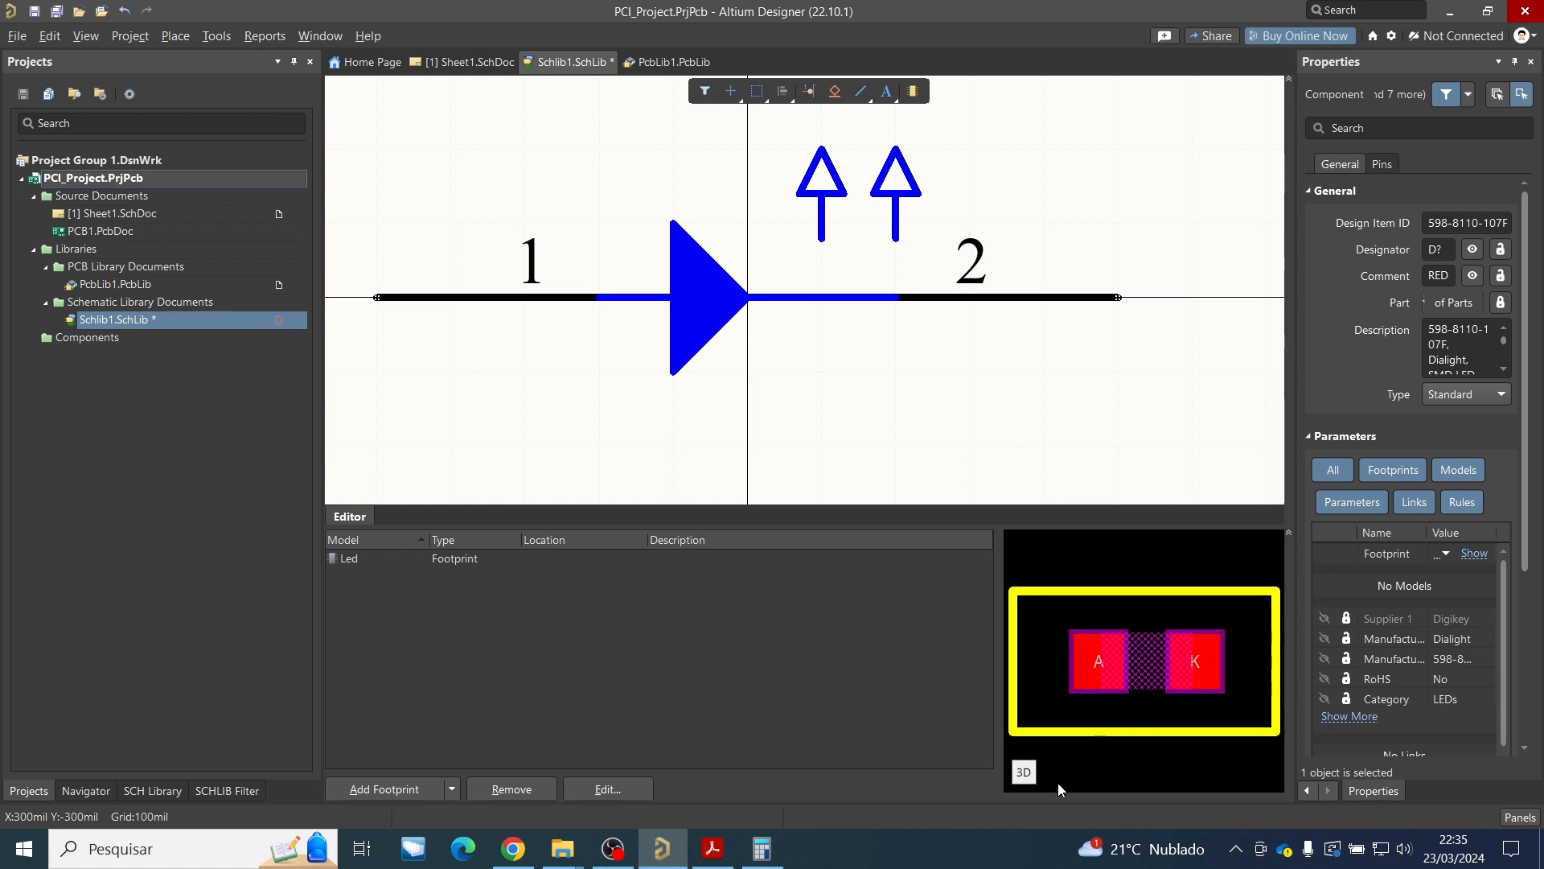
{"action": "left_click", "coordinate": [1025, 774]}
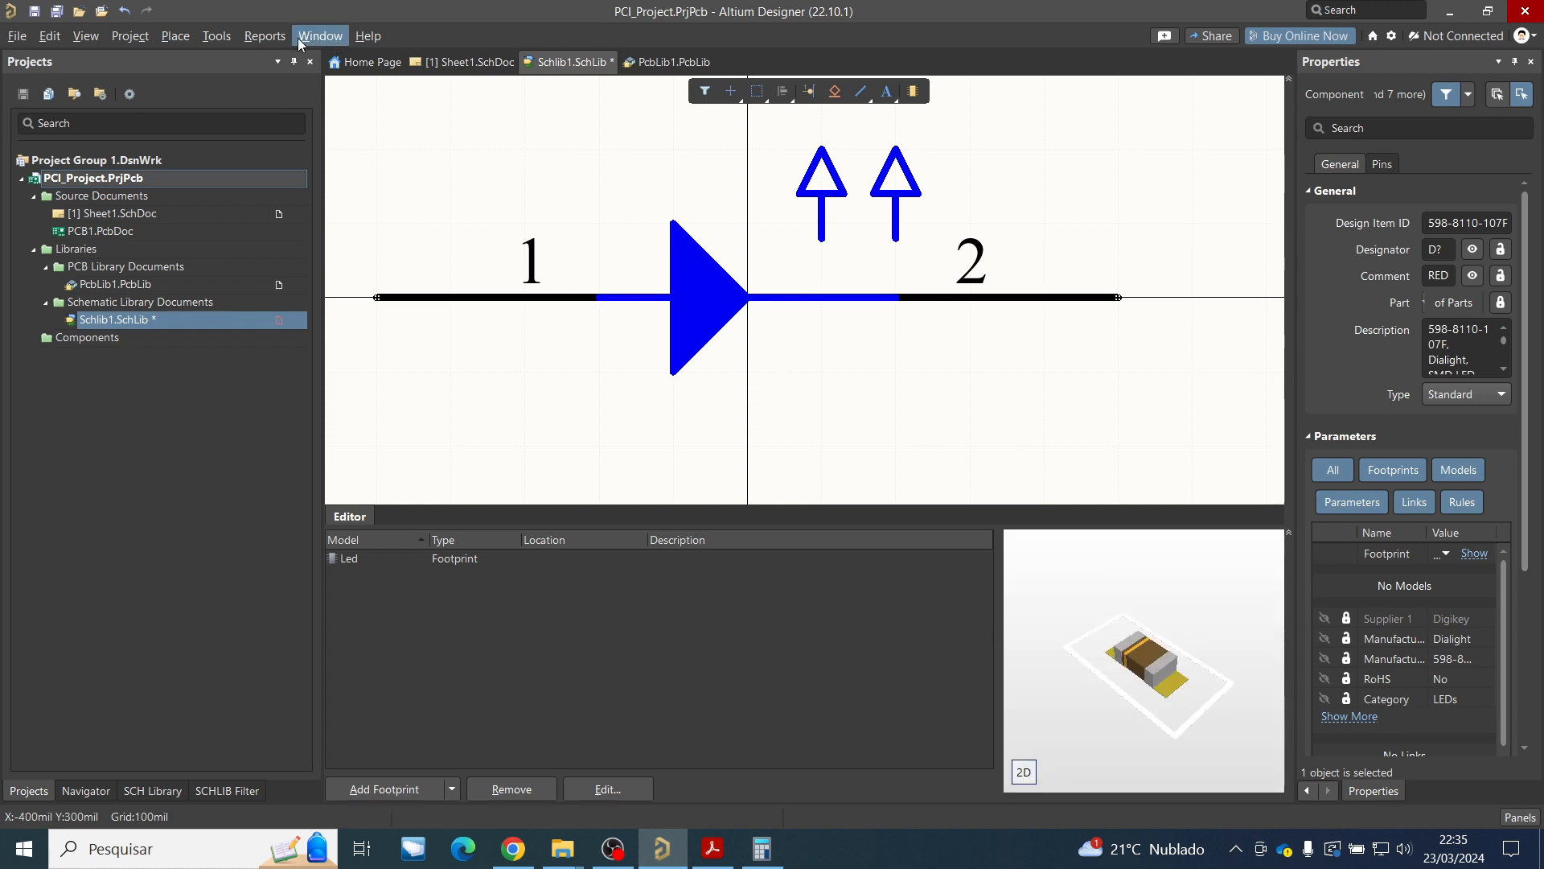
{"action": "key", "text": "ctrl+s"}
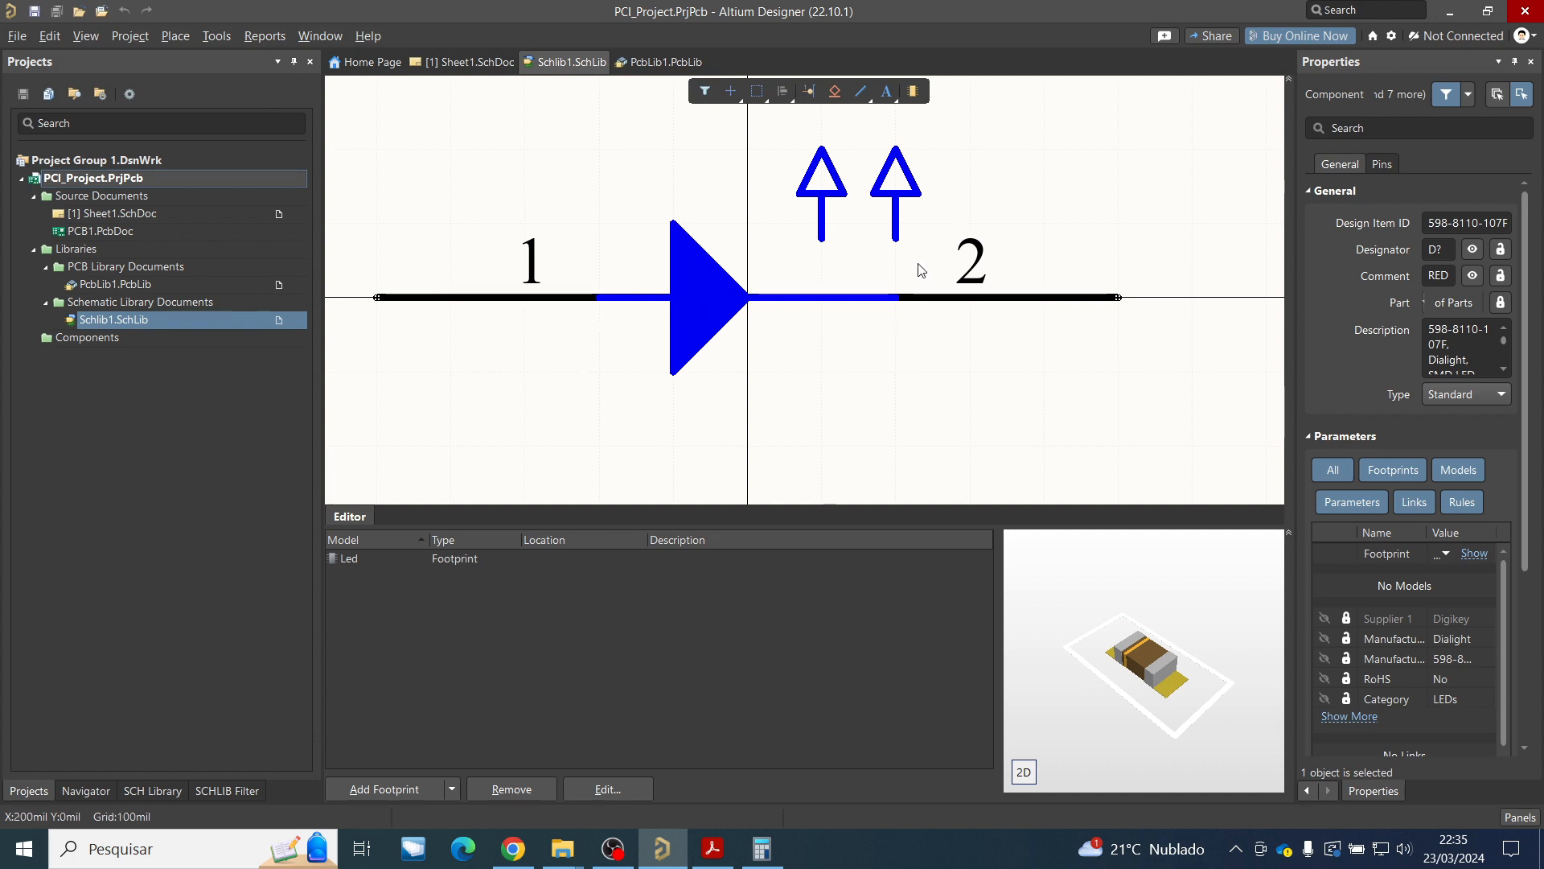
Review Sheet1.SchDoc, the LED footprint in 3D and 2D in PcbLib1.PcbLib, and the symbol in Schlib1.SchLib.
{"action": "left_click", "coordinate": [171, 217]}
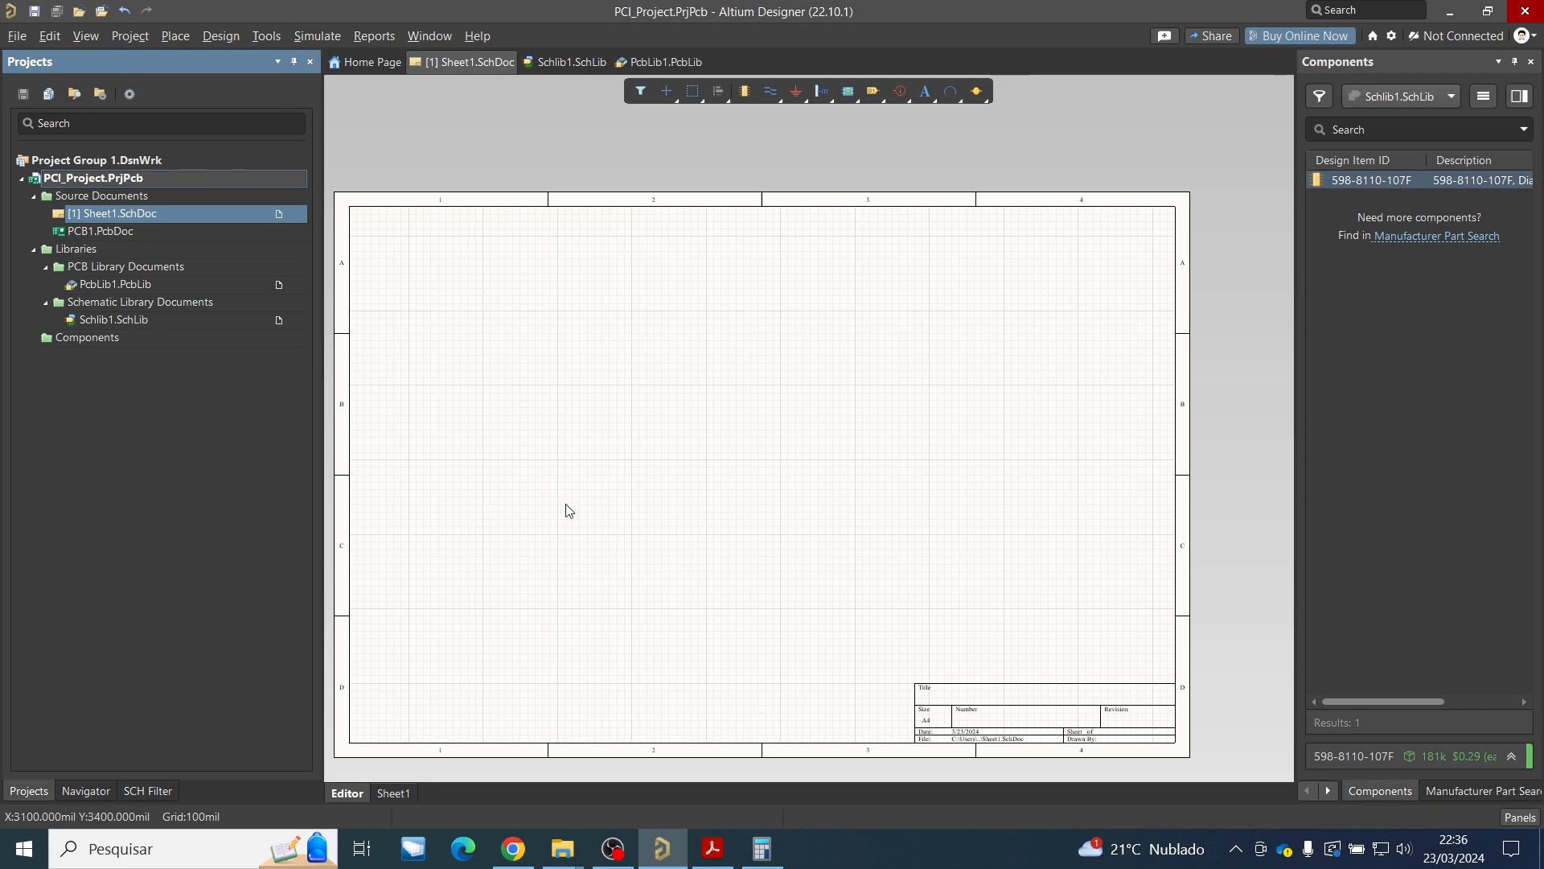
{"action": "double_click", "coordinate": [131, 320]}
{"action": "double_click", "coordinate": [115, 284]}
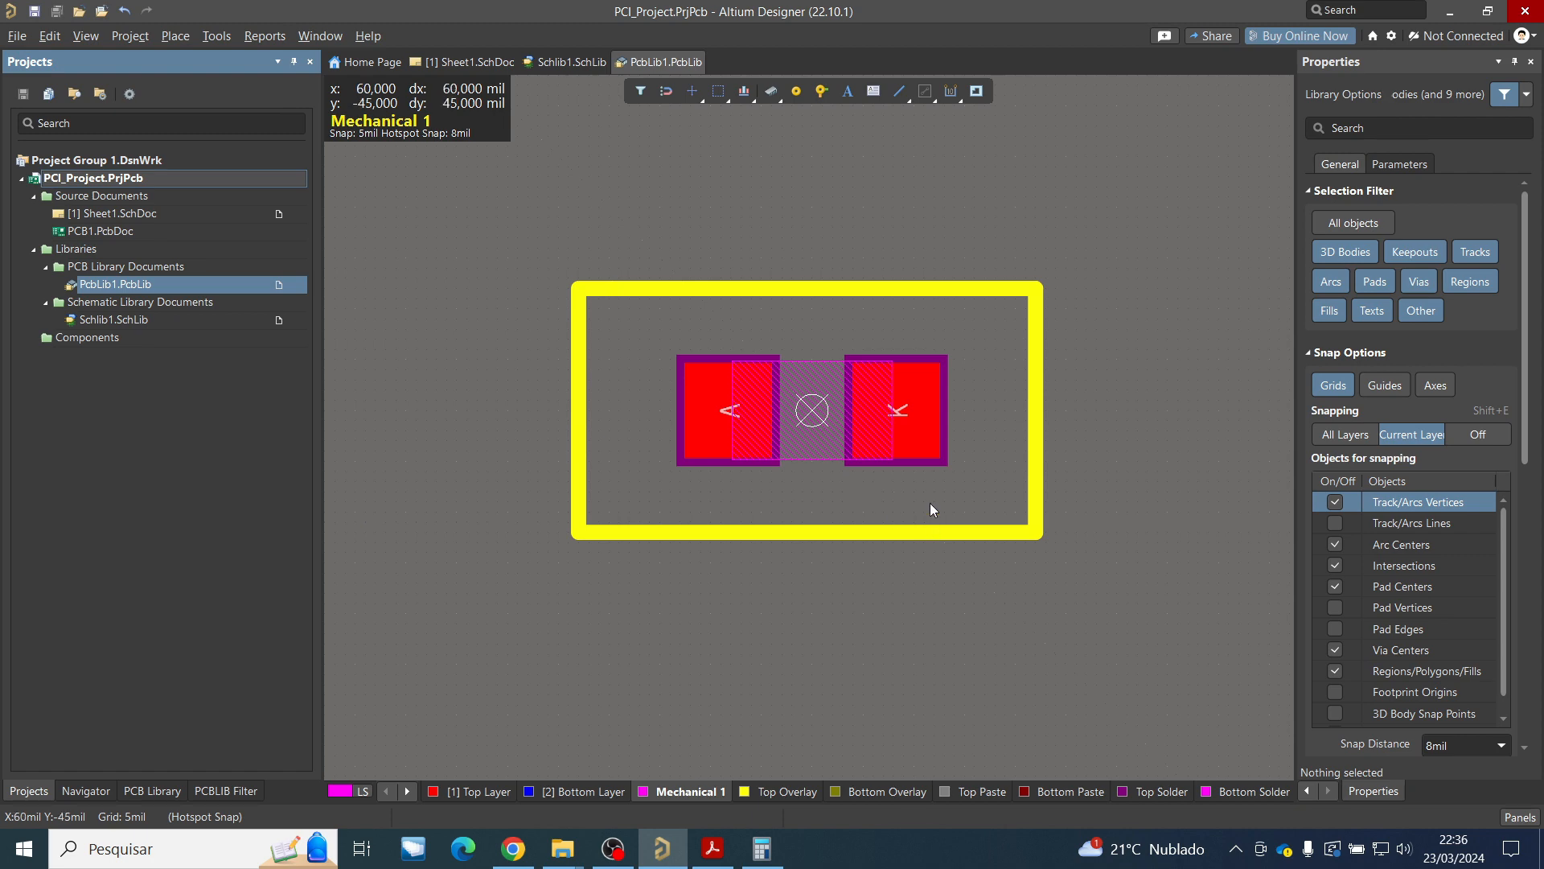
{"action": "key", "text": "3"}
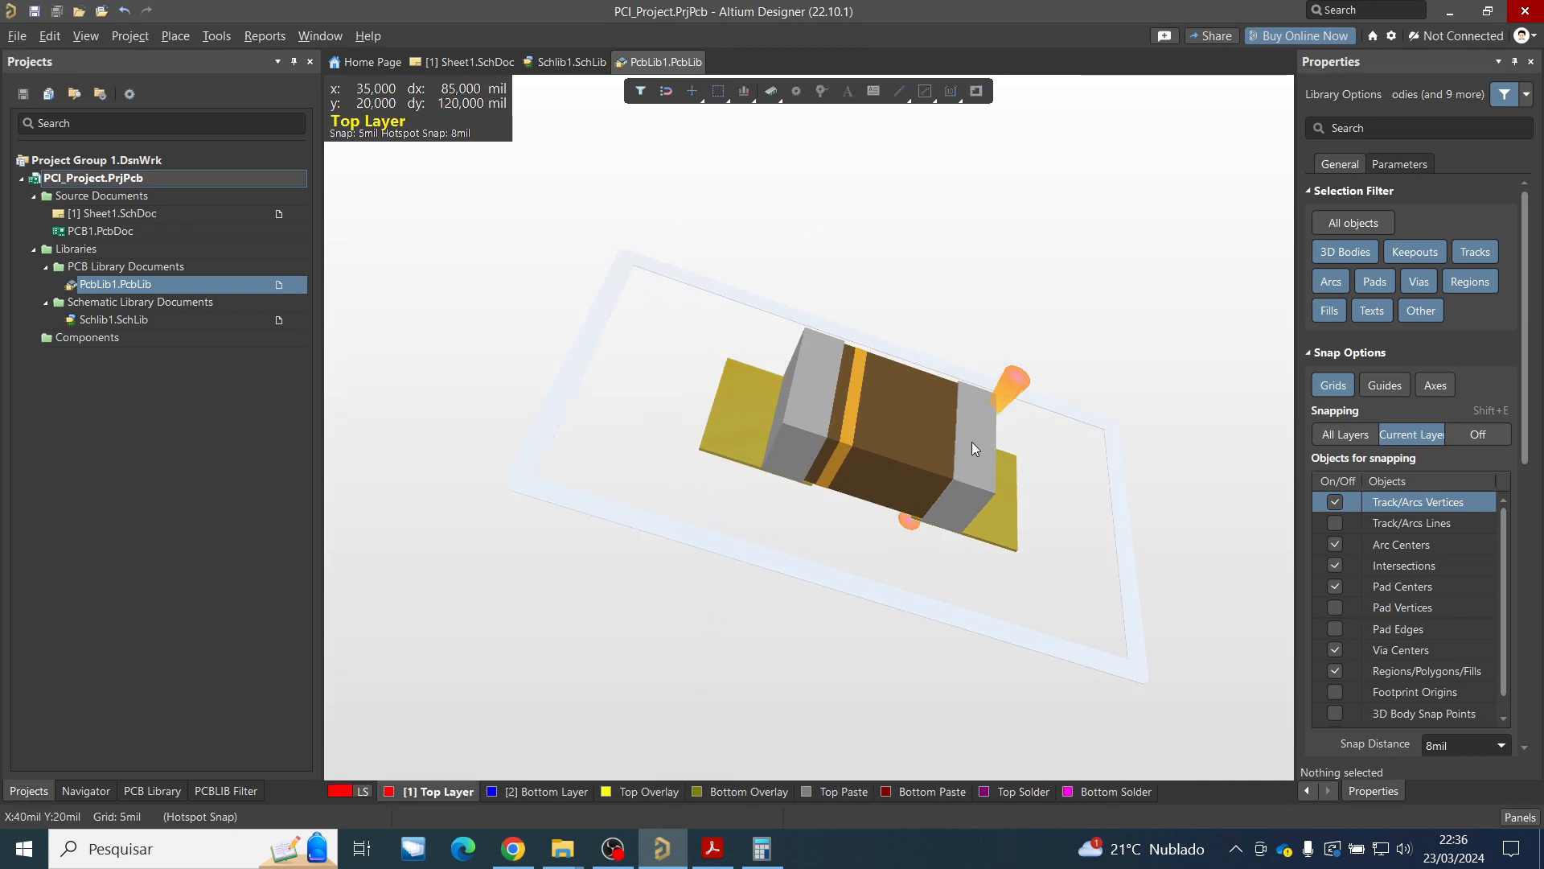
{"action": "key", "text": "2"}
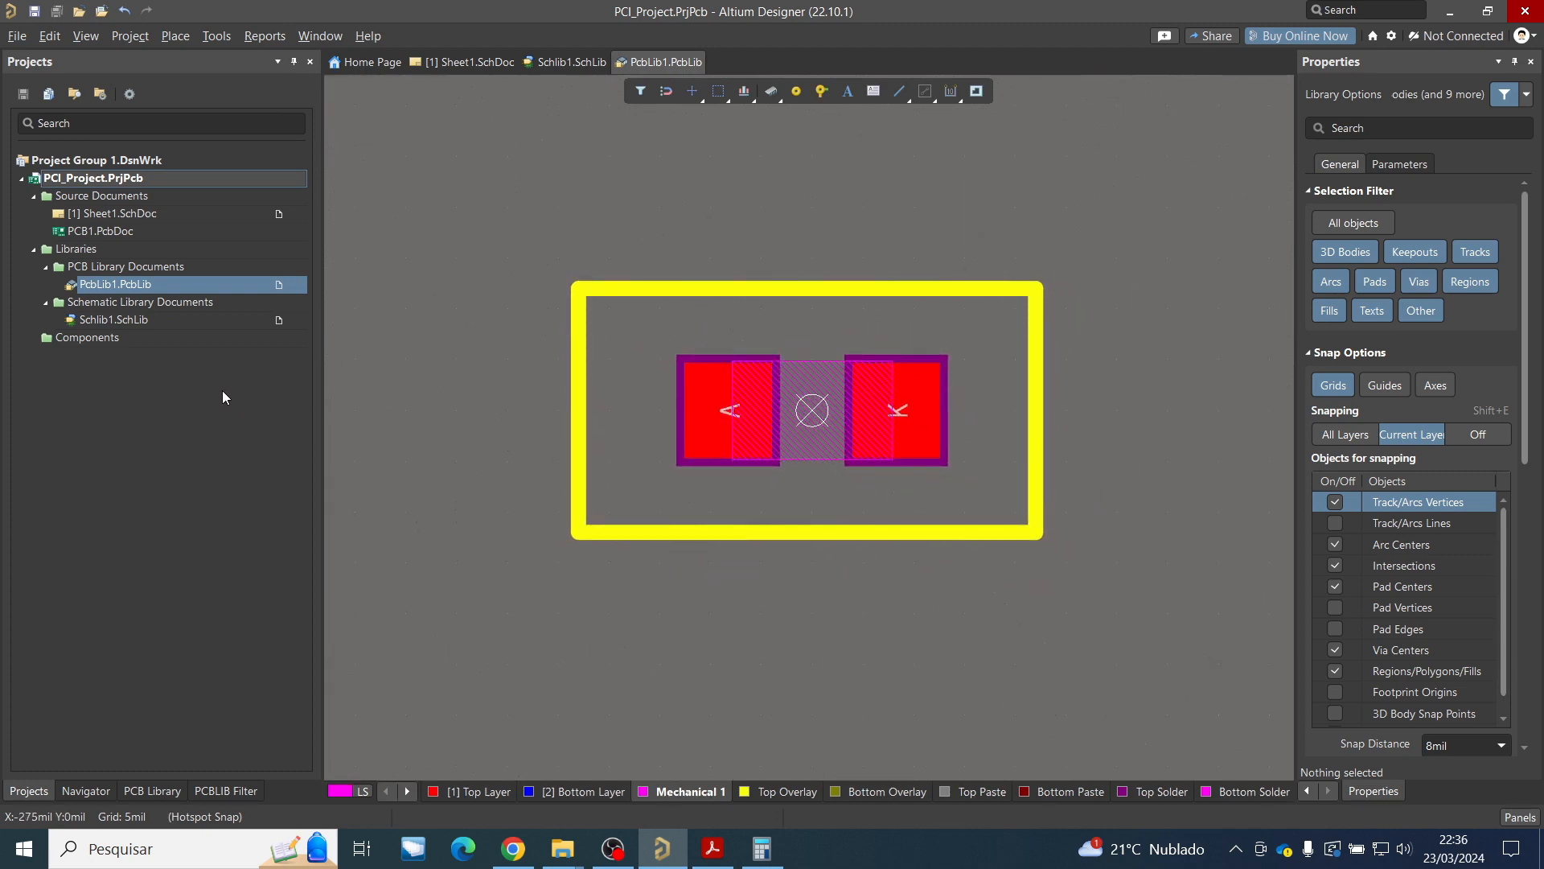
{"action": "double_click", "coordinate": [148, 322]}
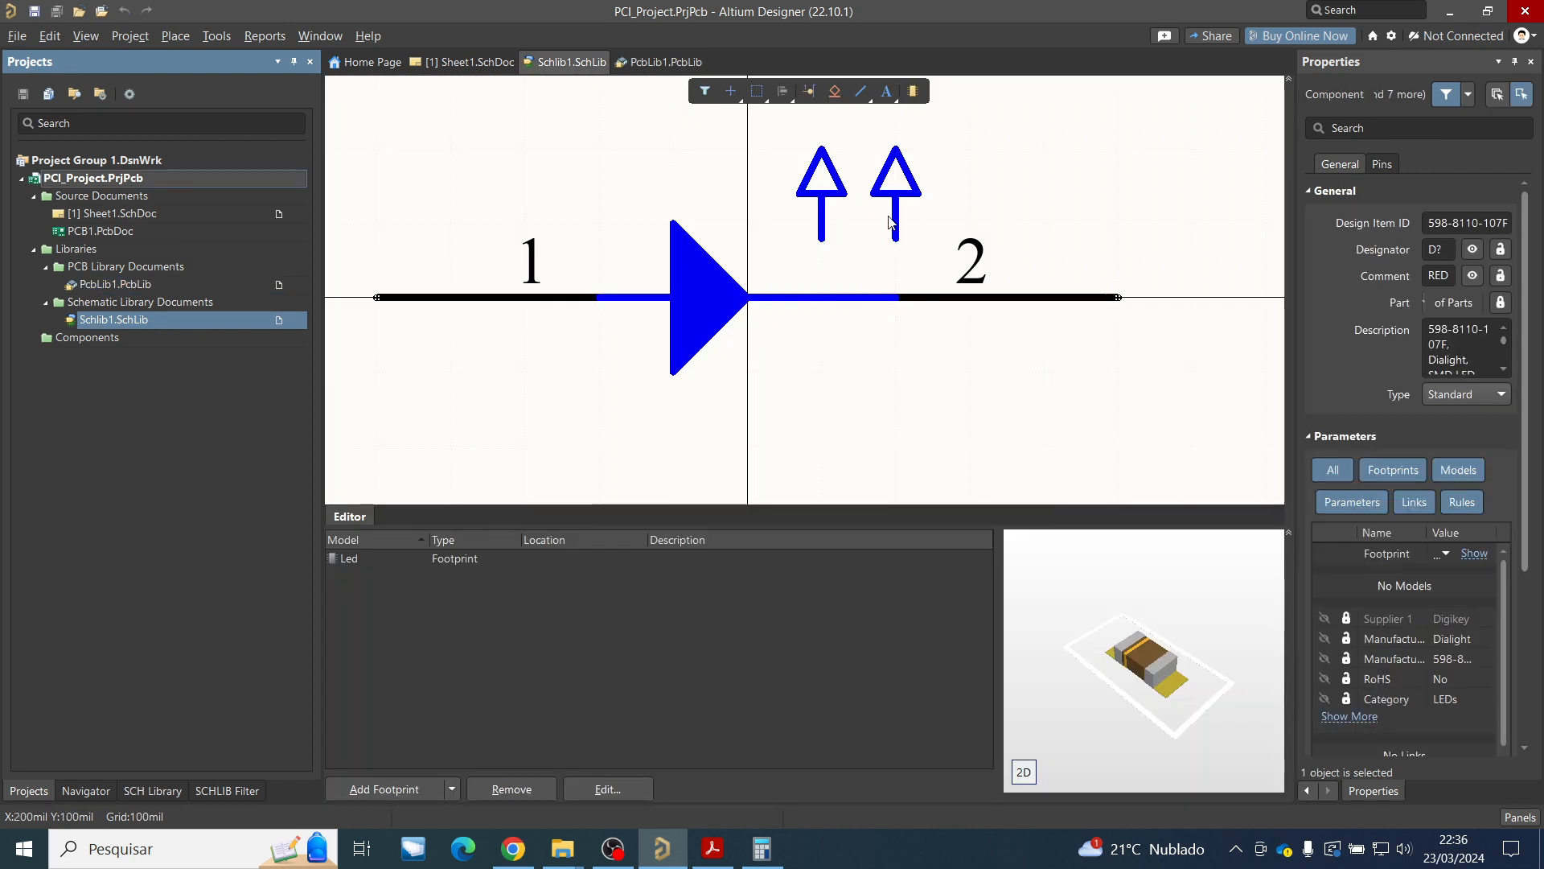